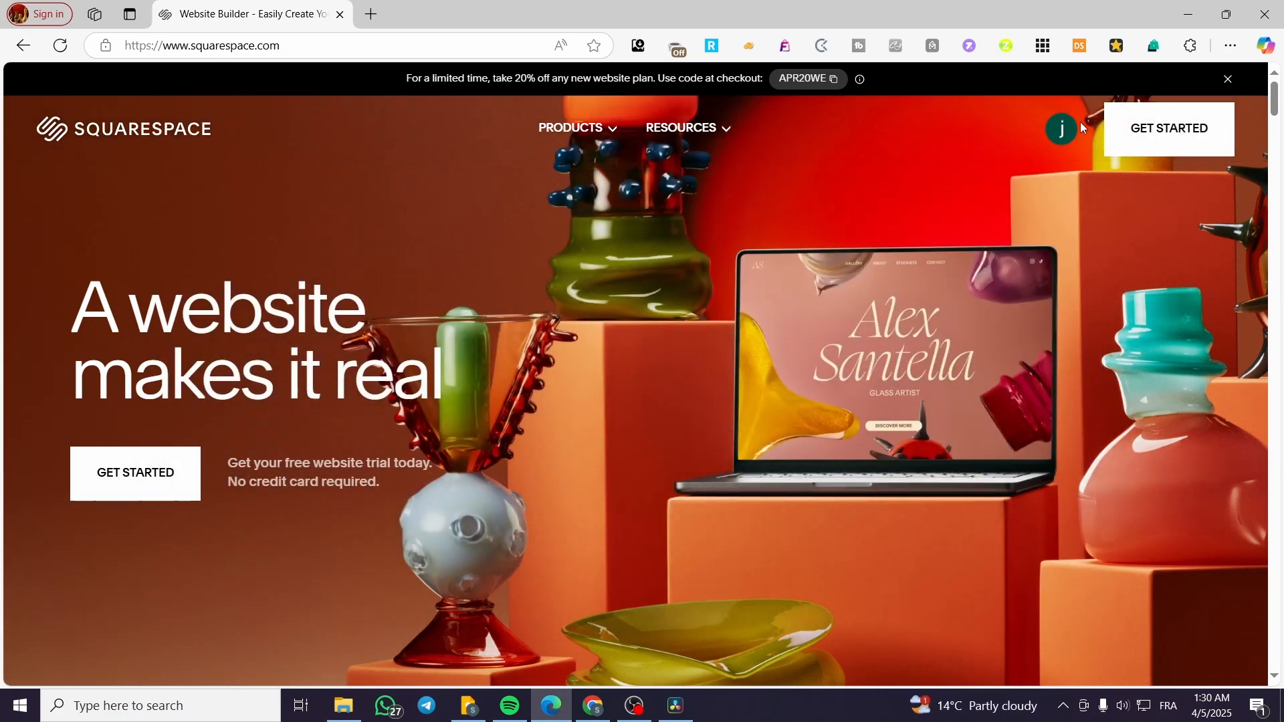
Step: Go to the account dashboard and open the giraffe-green-5658 website for editing
{"action": "left_click", "coordinate": [1065, 128]}
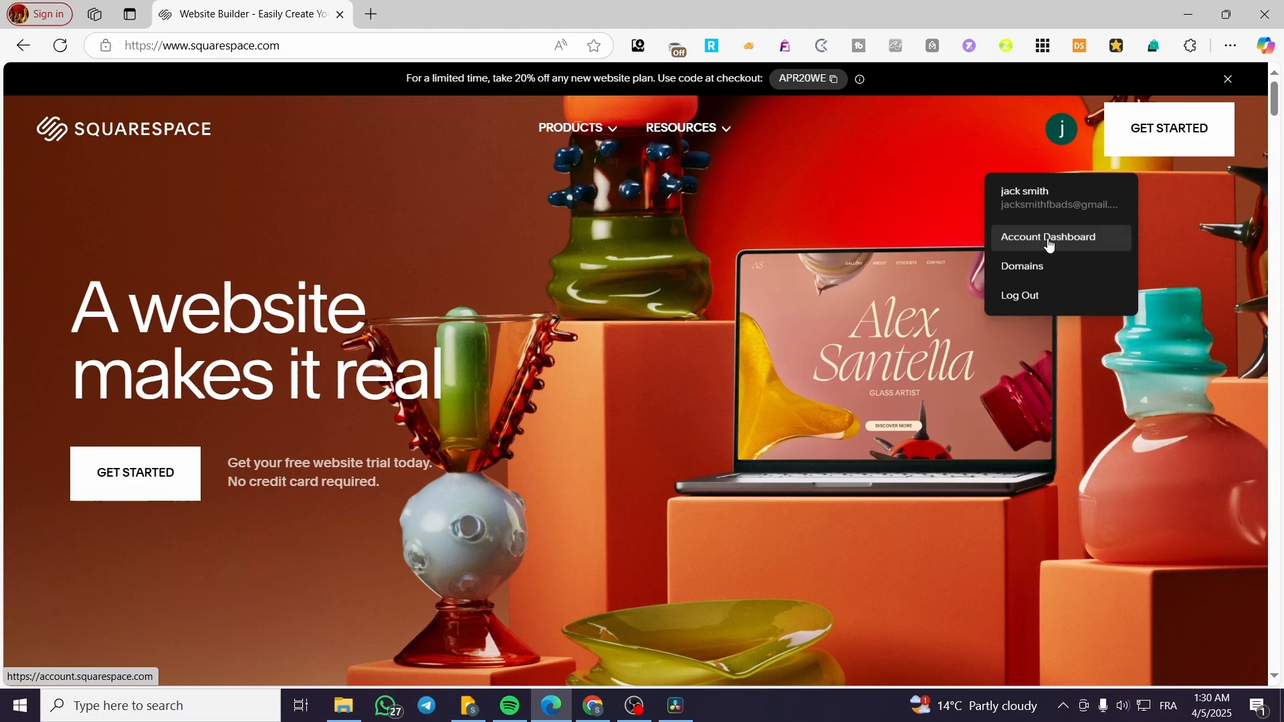
{"action": "left_click", "coordinate": [1078, 241]}
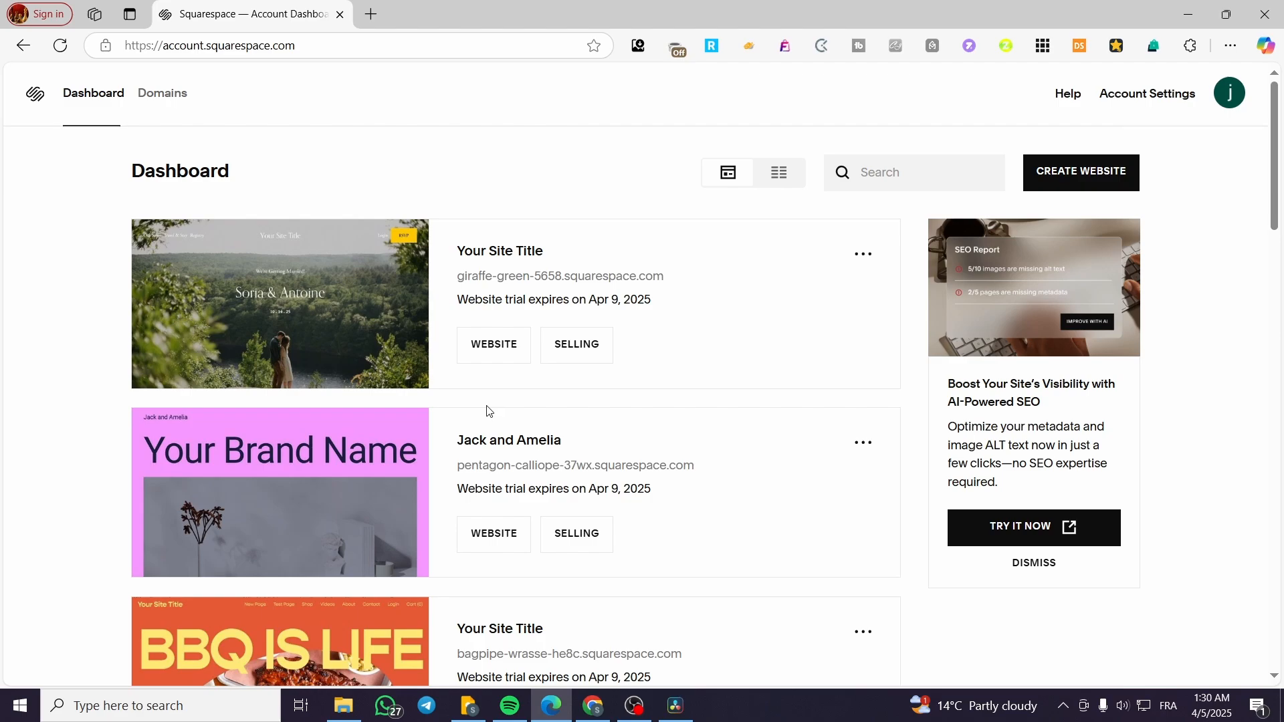
{"action": "mouse_move", "coordinate": [314, 307]}
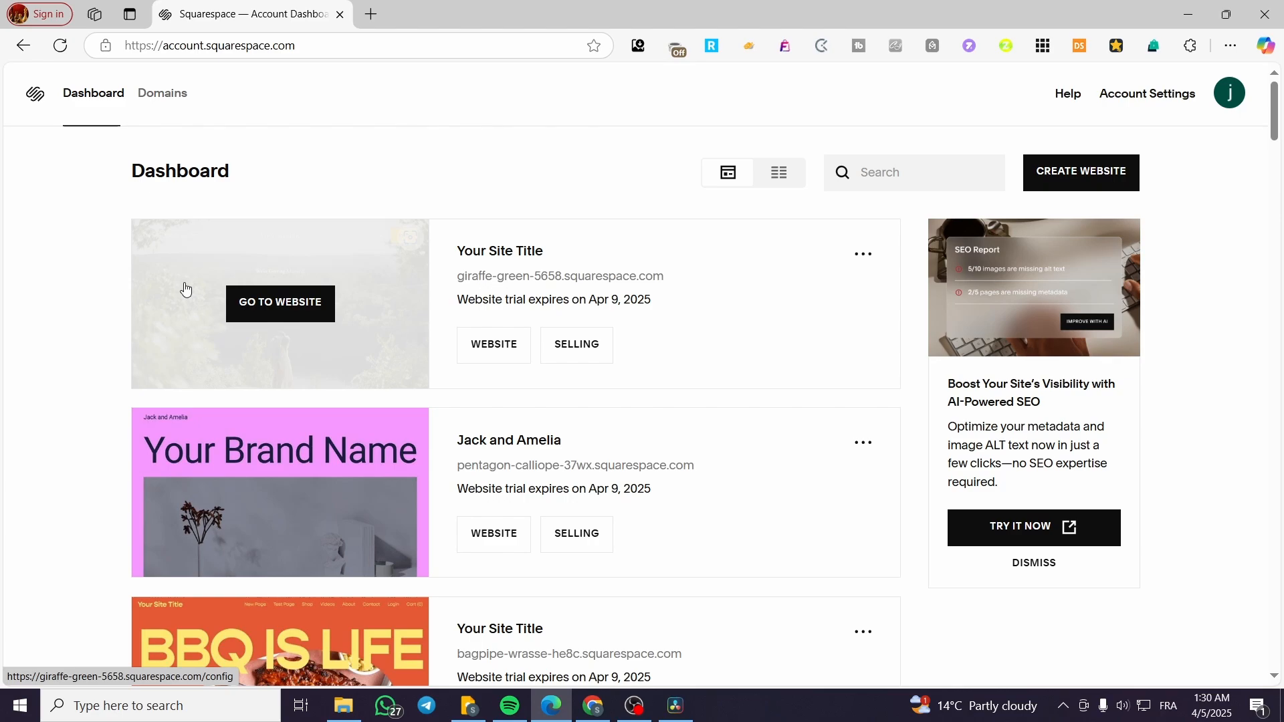
{"action": "left_click", "coordinate": [268, 301]}
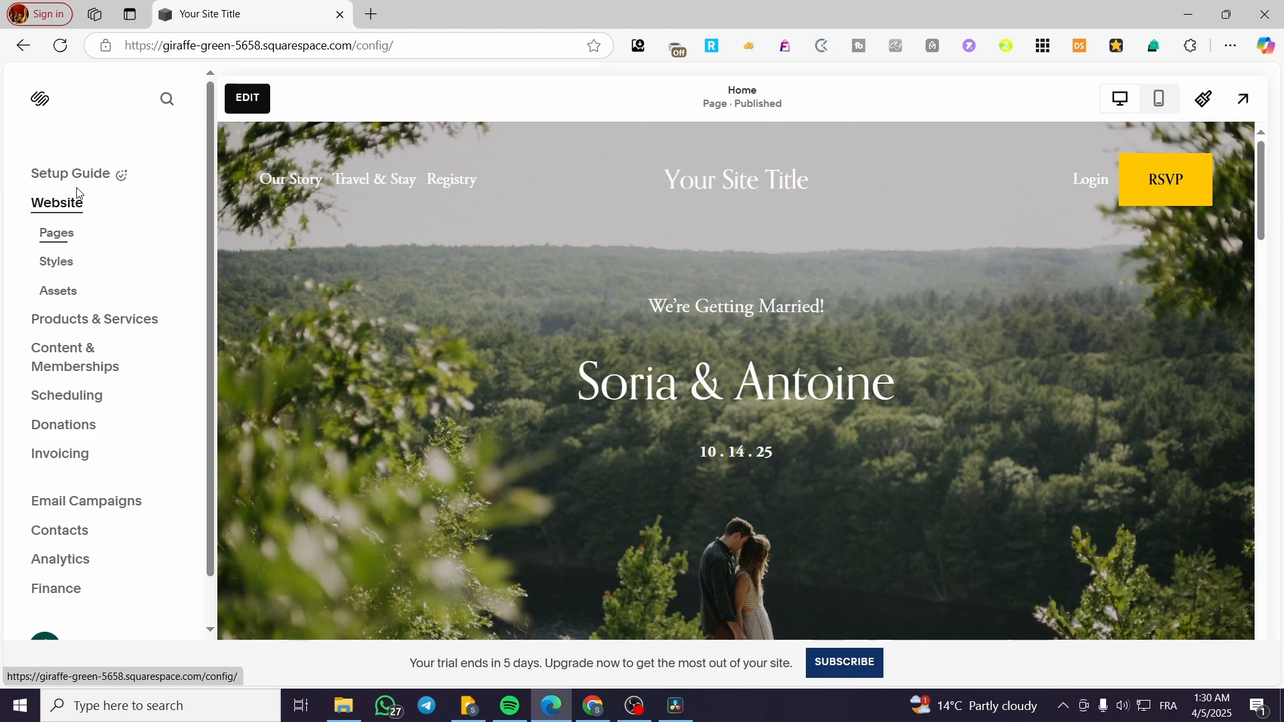
{"action": "left_click", "coordinate": [86, 263]}
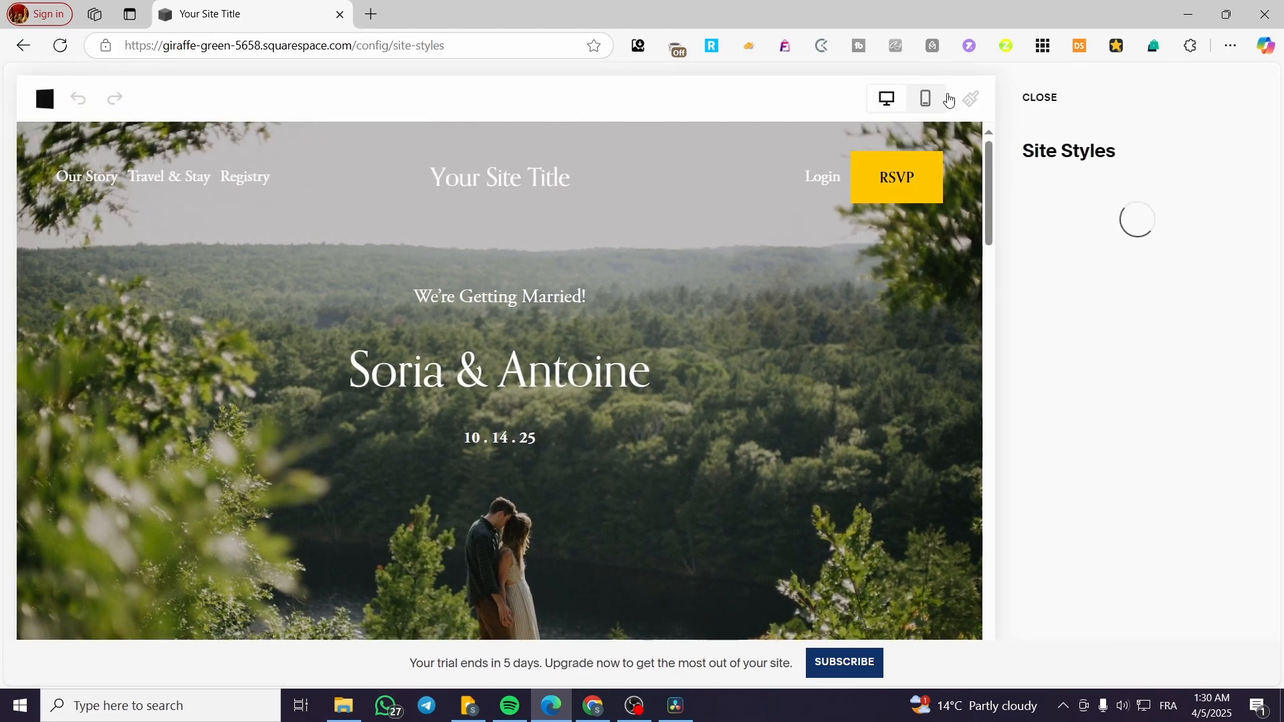
{"action": "left_click", "coordinate": [1038, 101]}
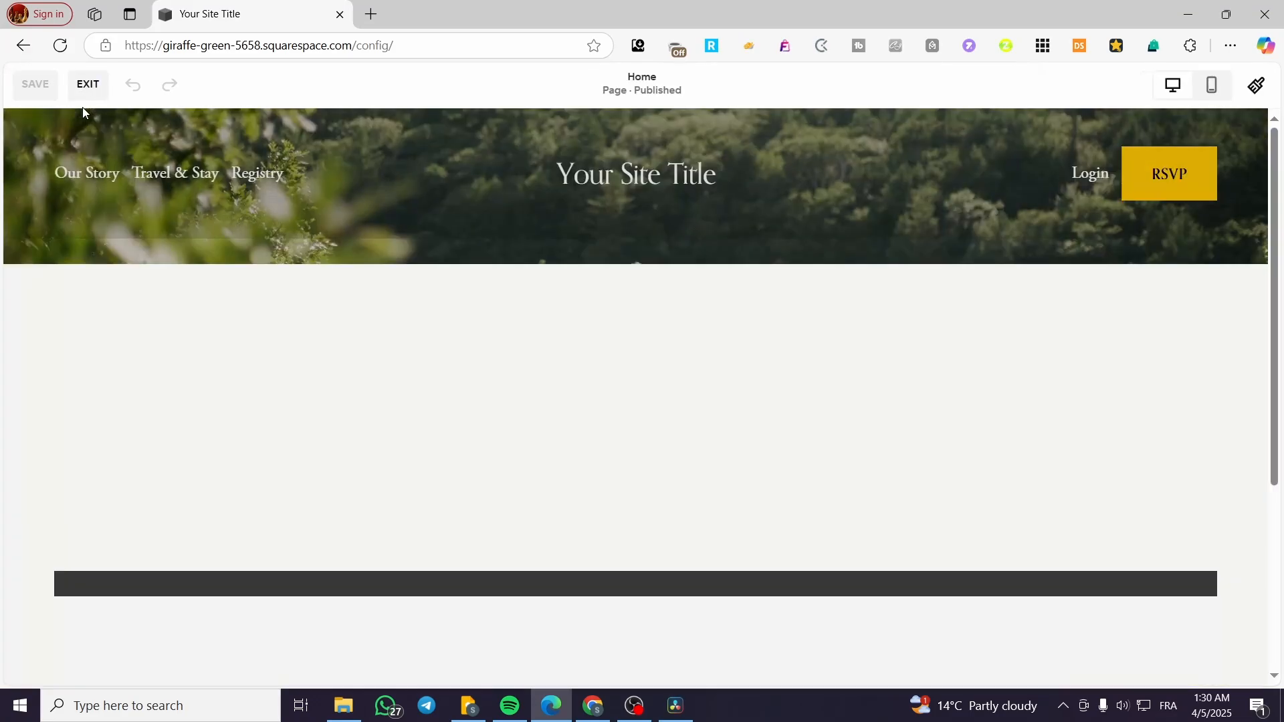
{"action": "left_click", "coordinate": [86, 90]}
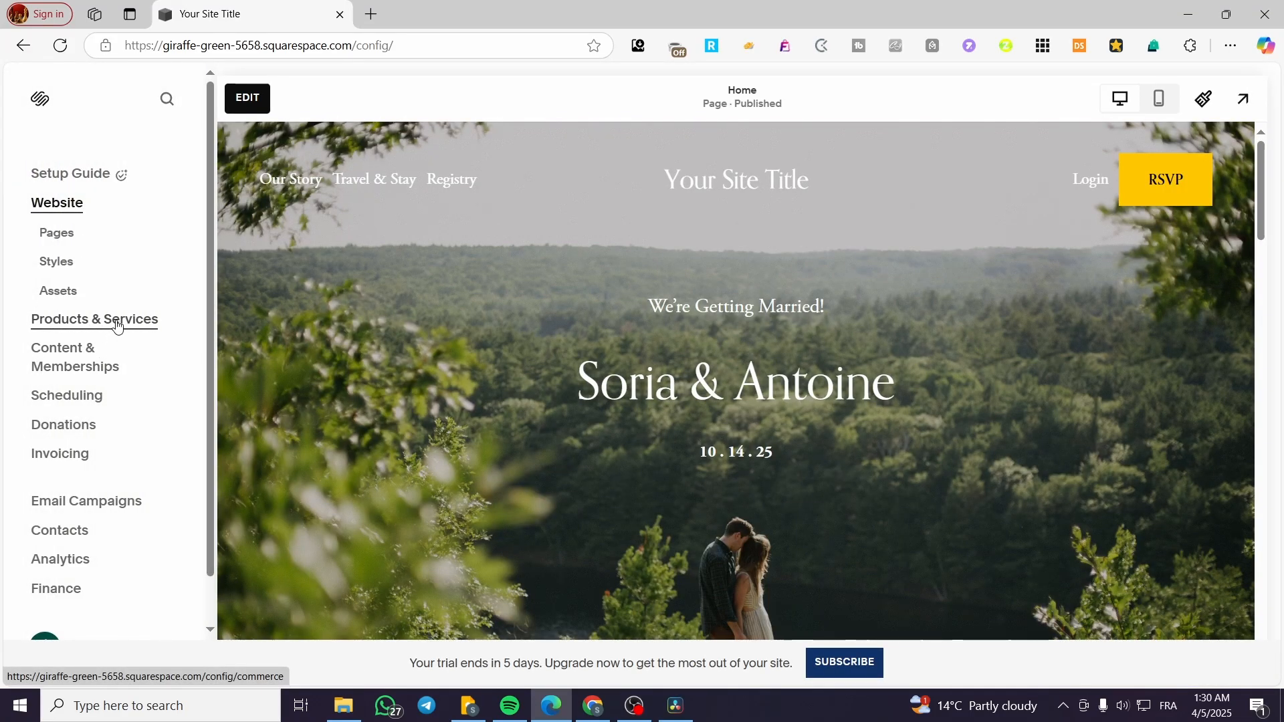
{"action": "left_click", "coordinate": [117, 325]}
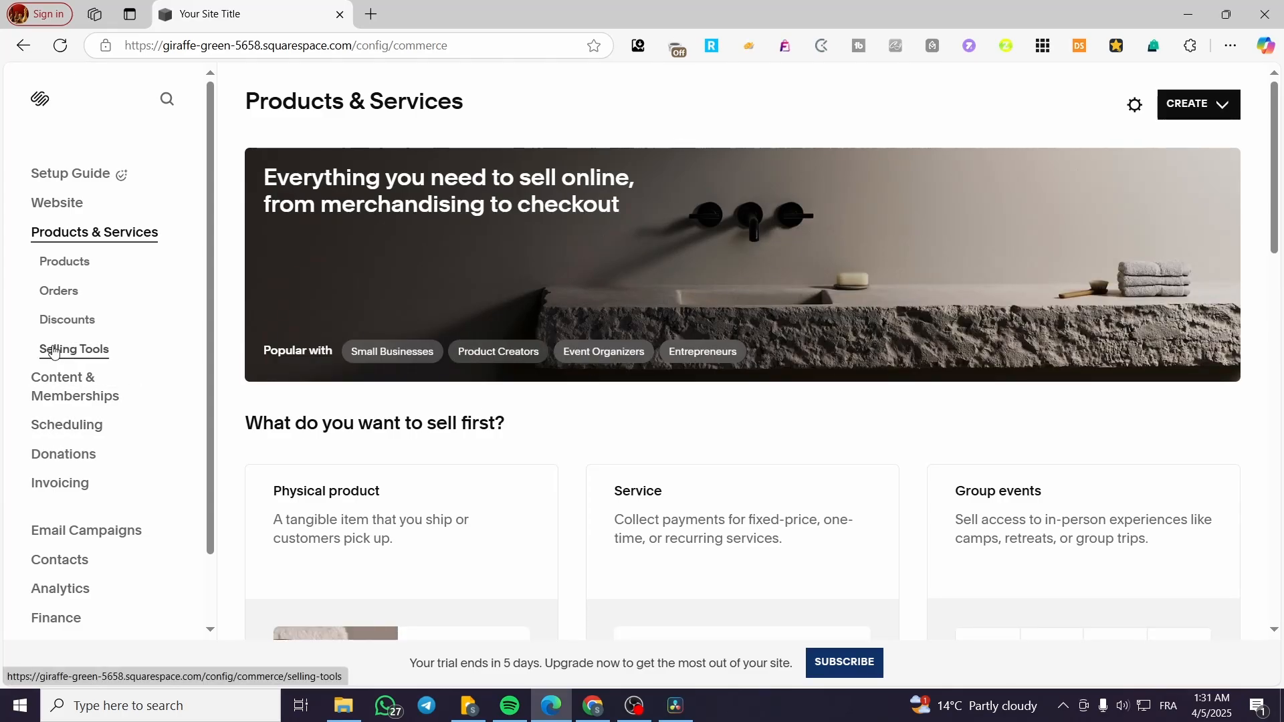
{"action": "left_click", "coordinate": [66, 204]}
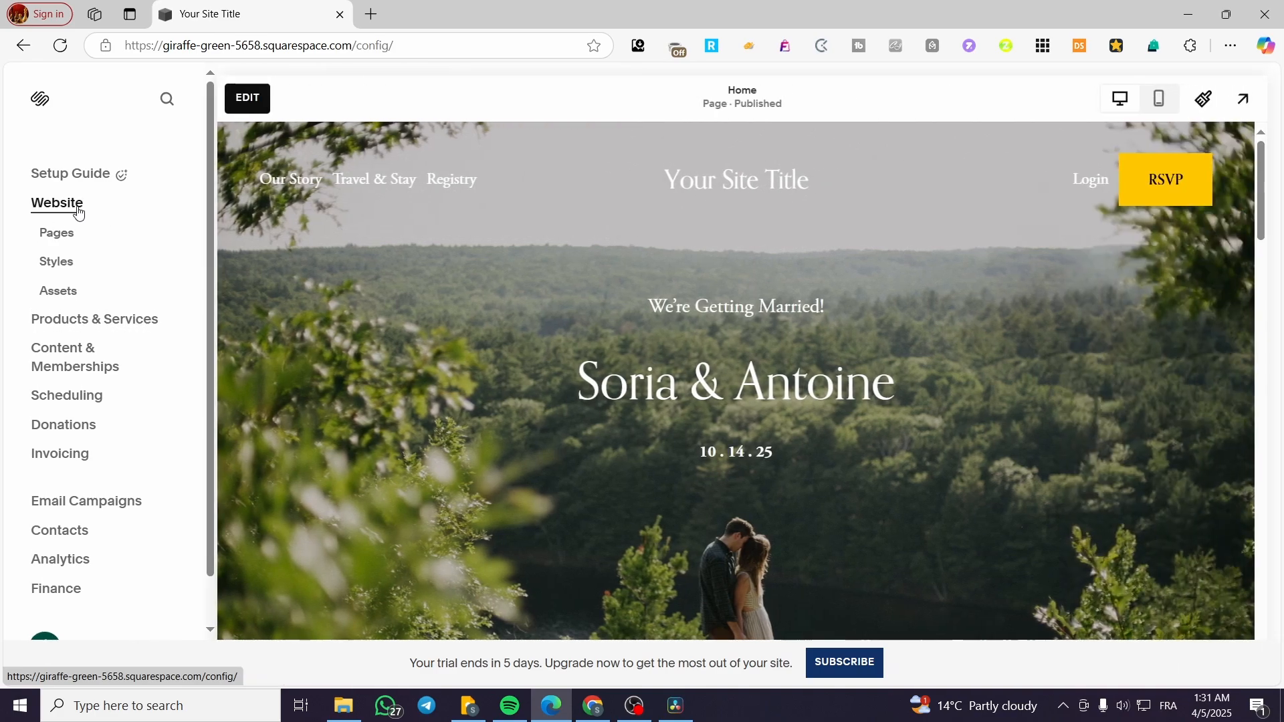
Step: Add an Events page to the site's main navigation using the layout with the "Upcoming events" banner, keeping its default name
{"action": "left_click", "coordinate": [61, 234]}
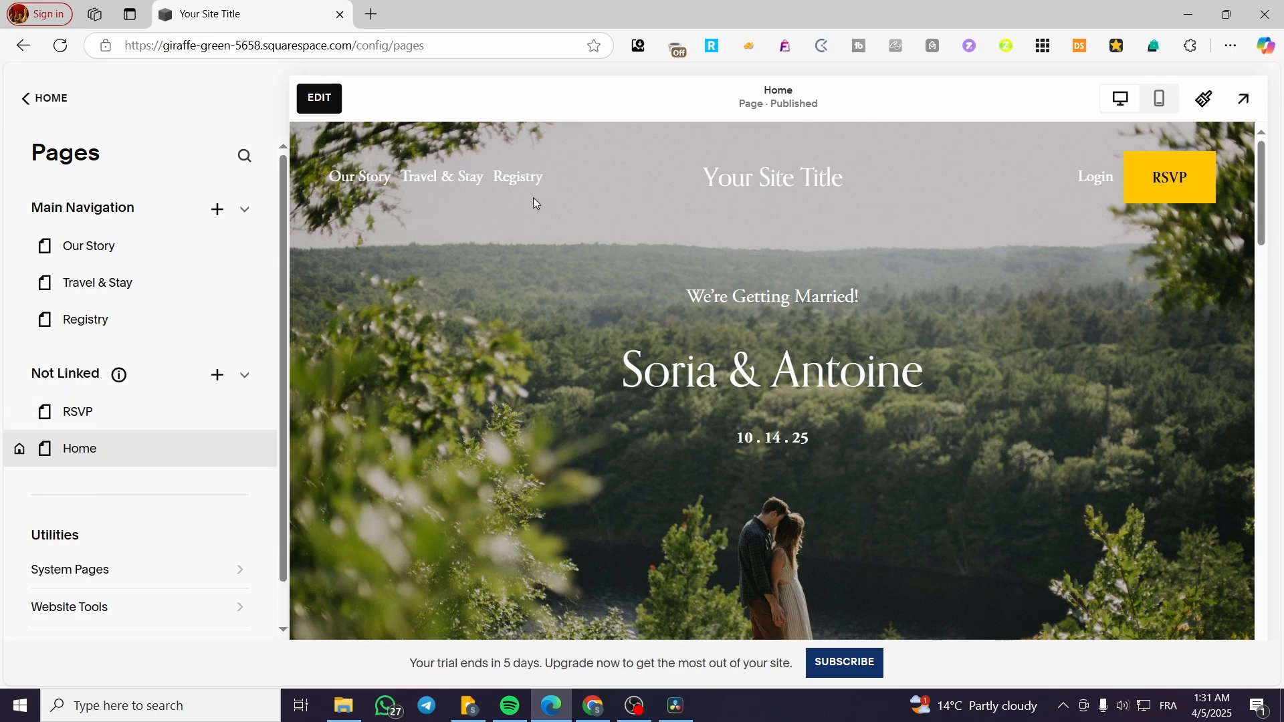
{"action": "left_click", "coordinate": [220, 377]}
{"action": "left_click", "coordinate": [218, 378]}
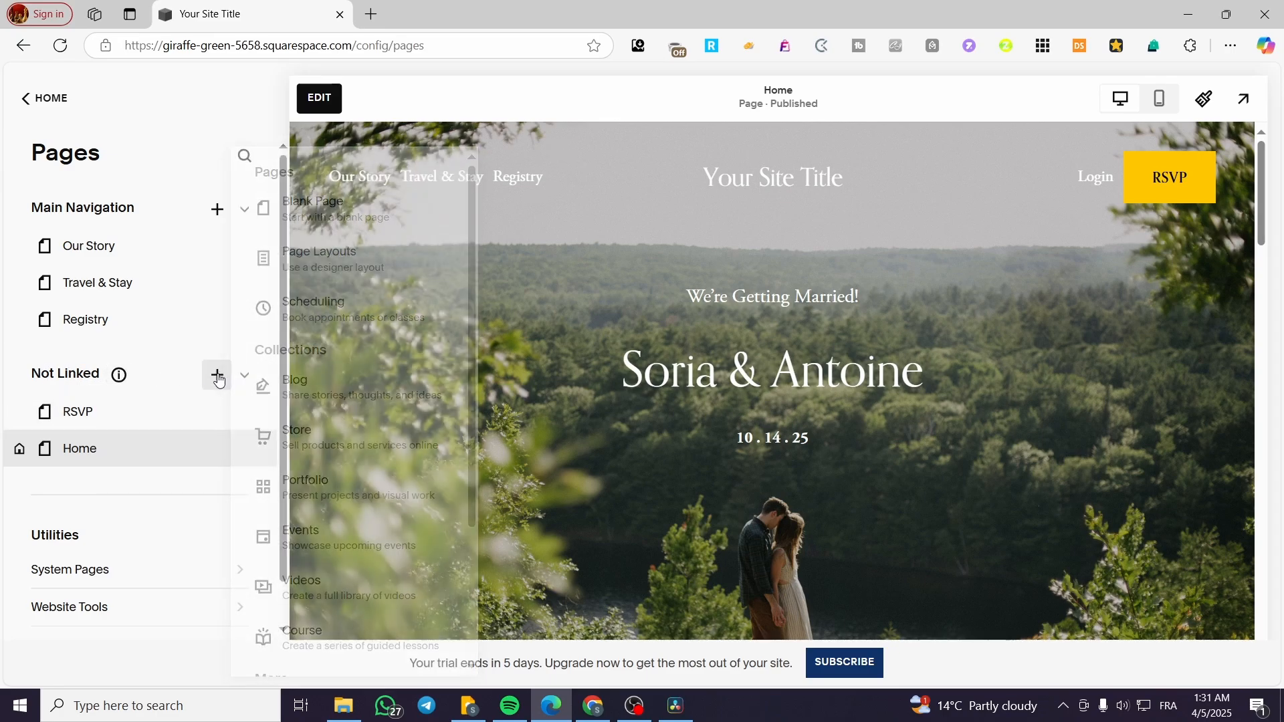
{"action": "left_click", "coordinate": [220, 210]}
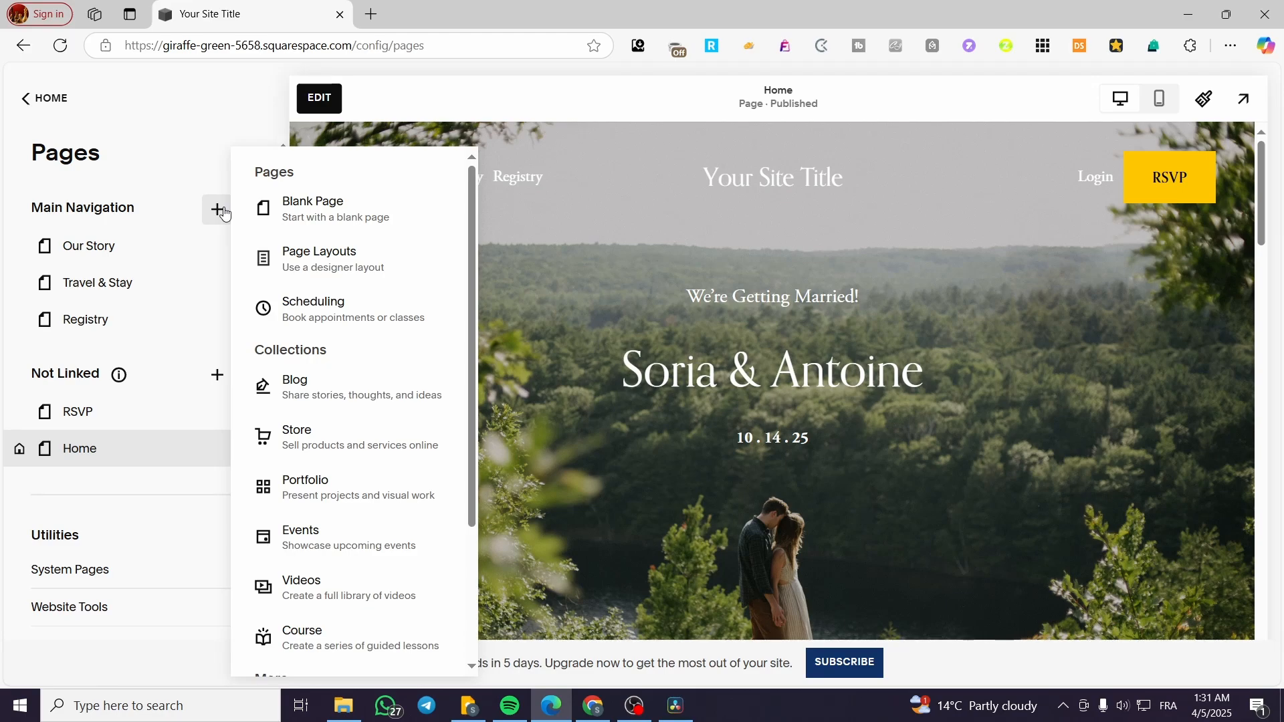
{"action": "scroll", "coordinate": [327, 254], "scroll_direction": "down", "scroll_amount": 3}
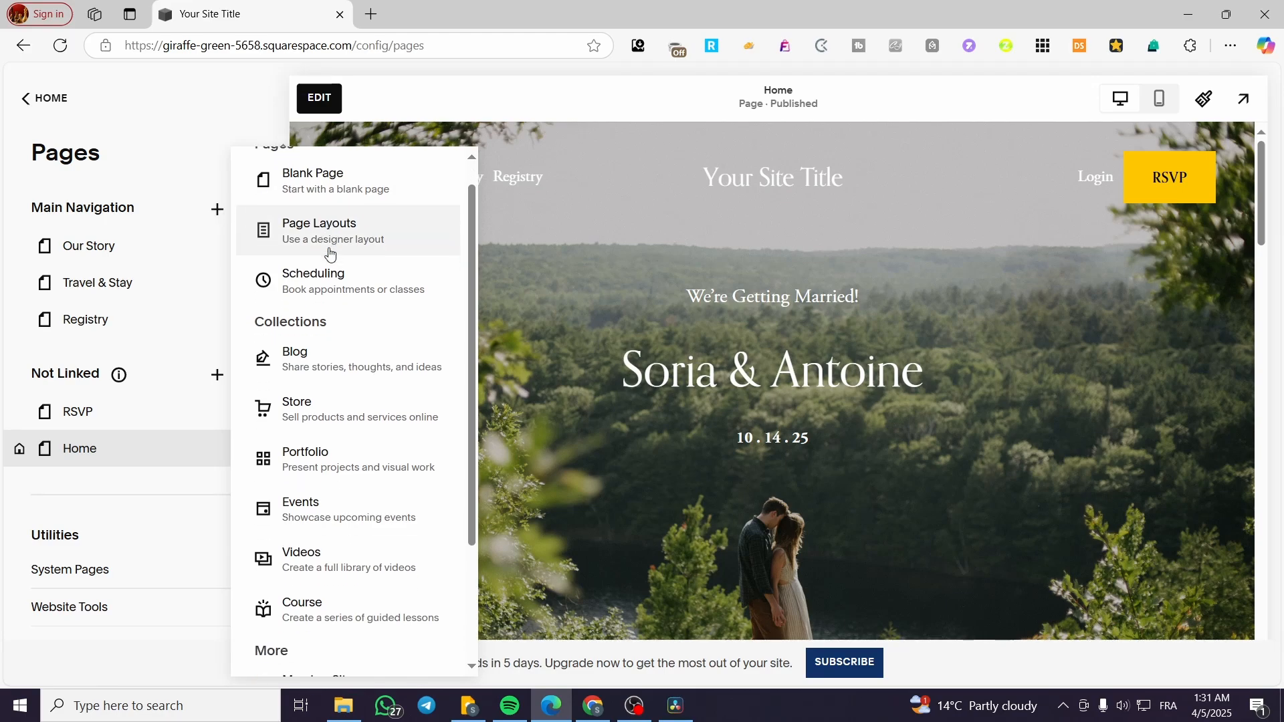
{"action": "scroll", "coordinate": [314, 367], "scroll_direction": "up", "scroll_amount": 3}
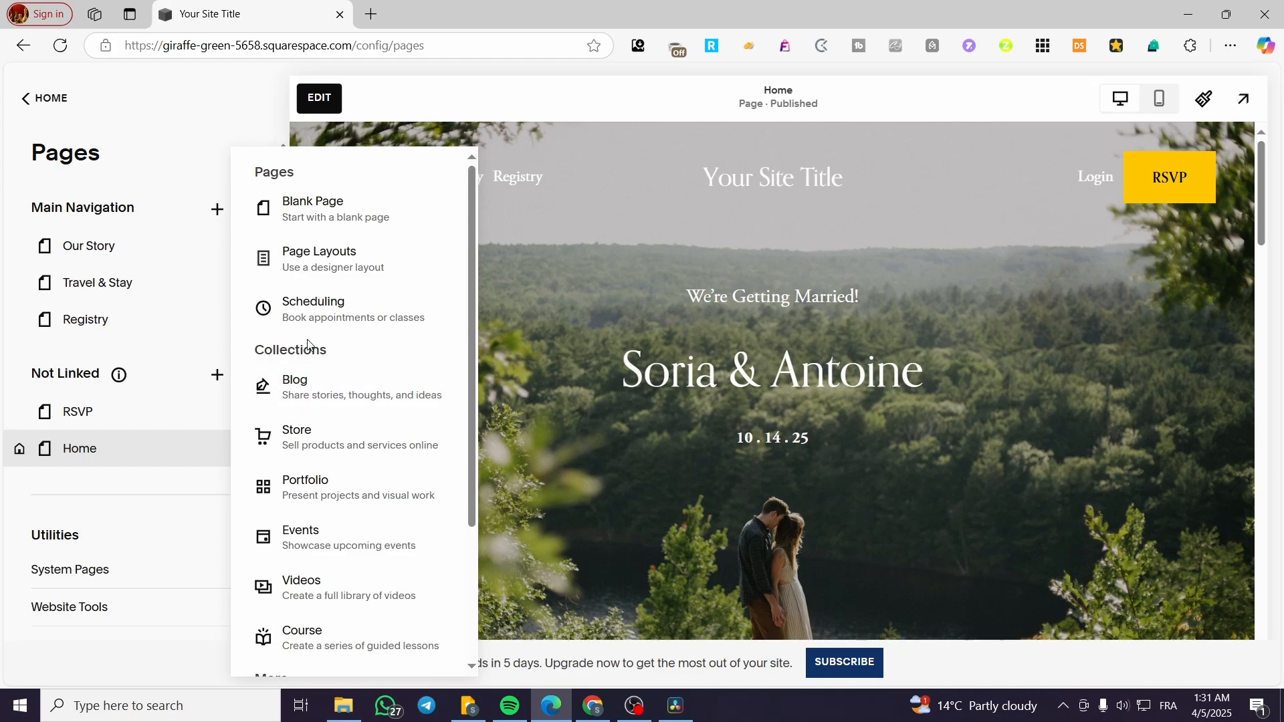
{"action": "scroll", "coordinate": [317, 345], "scroll_direction": "down", "scroll_amount": 3}
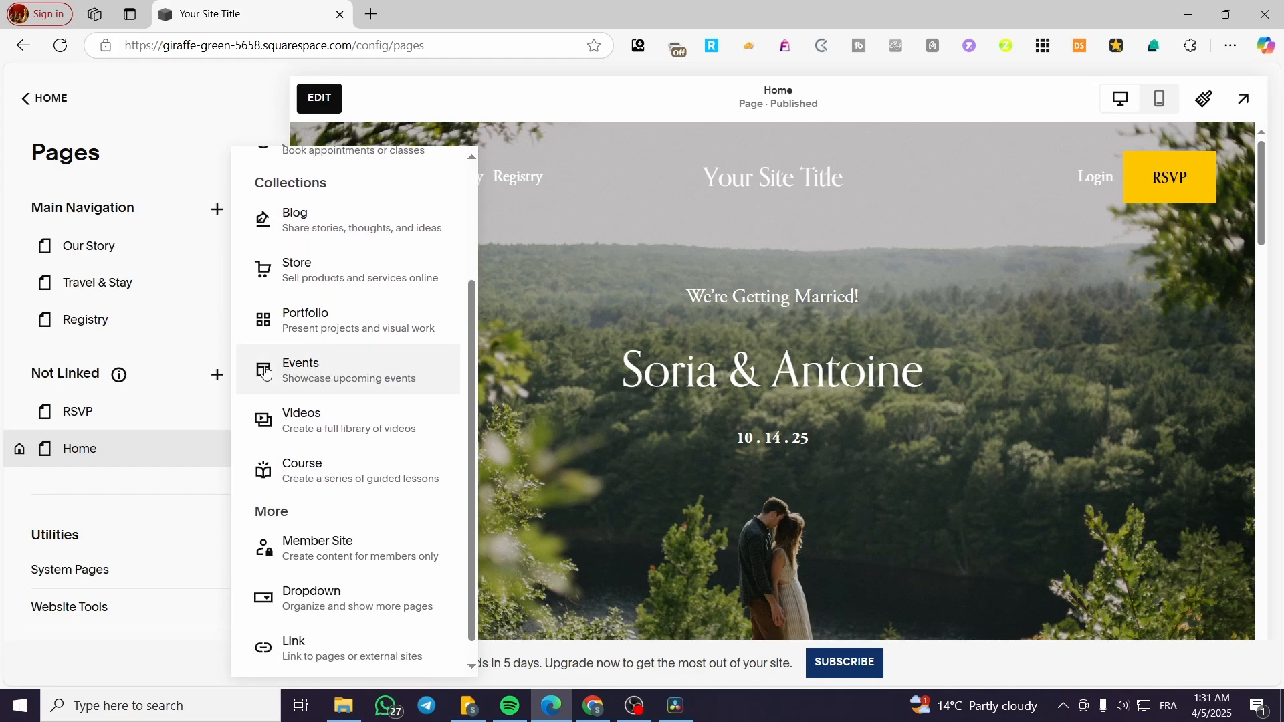
{"action": "left_click", "coordinate": [388, 361]}
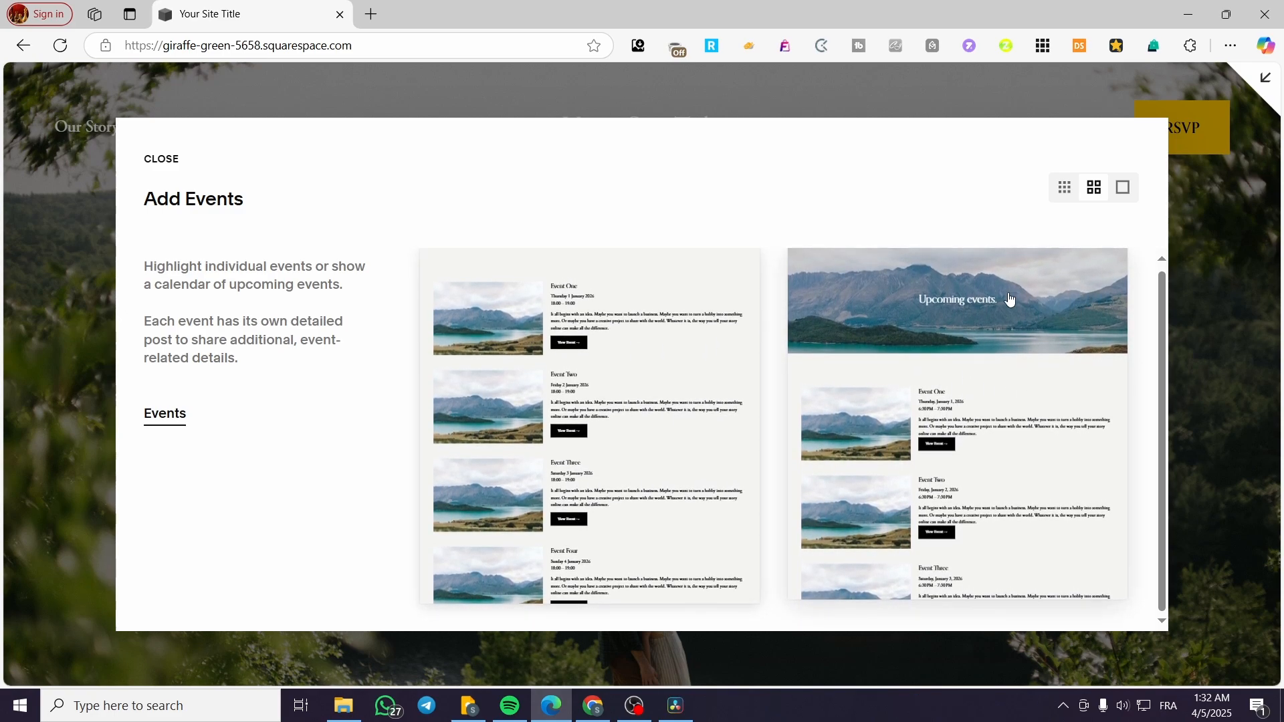
{"action": "left_click", "coordinate": [948, 301]}
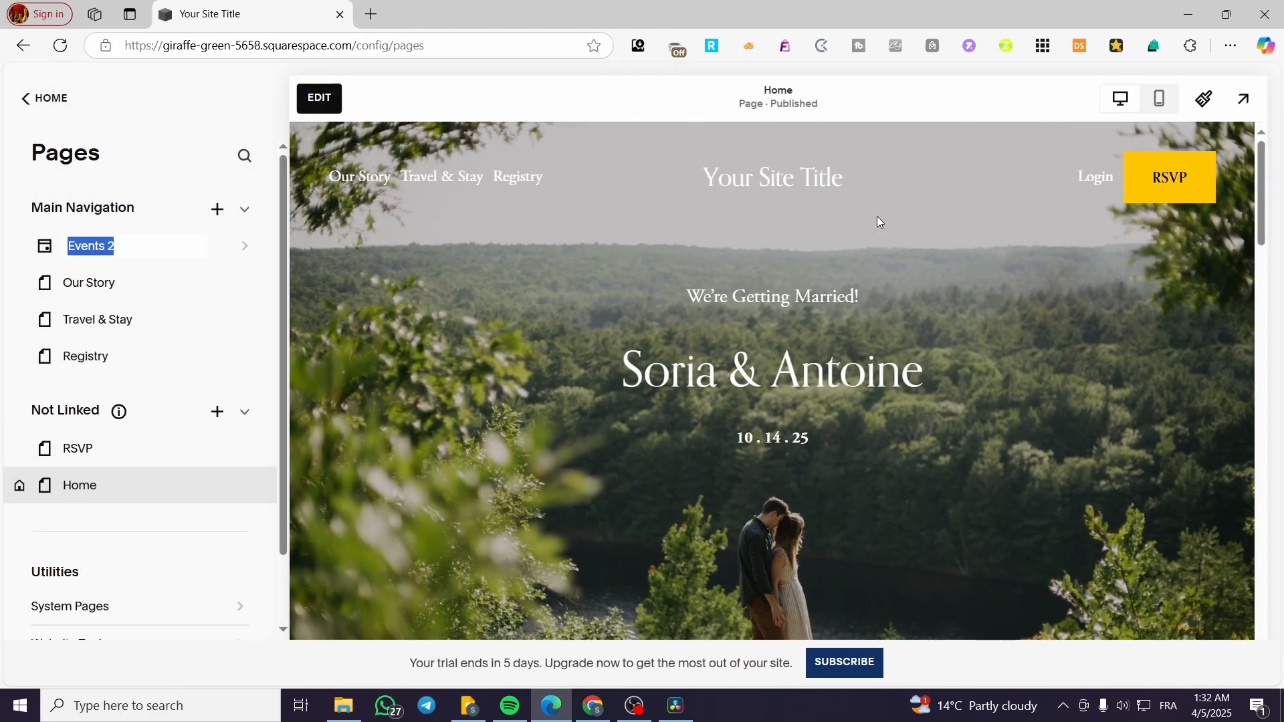
{"action": "left_click", "coordinate": [140, 252]}
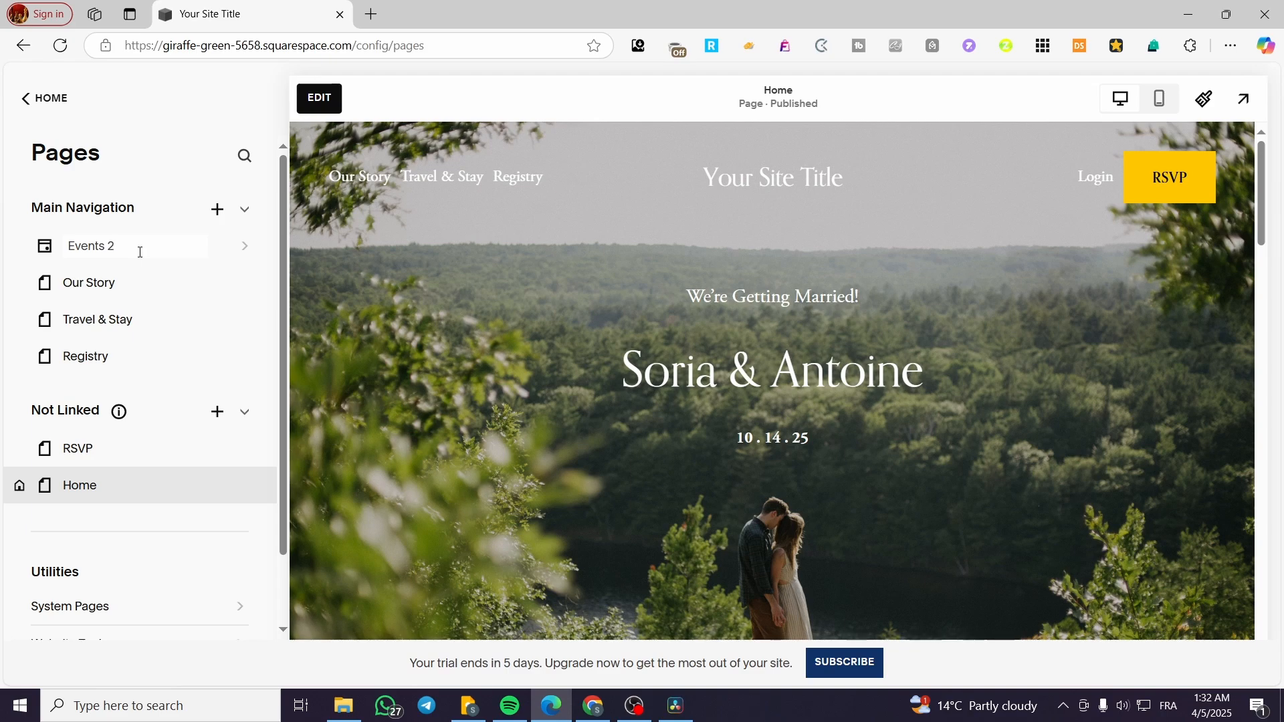
Step: Open the new Events 2 page and look through its sample events in the preview
{"action": "left_click", "coordinate": [46, 247]}
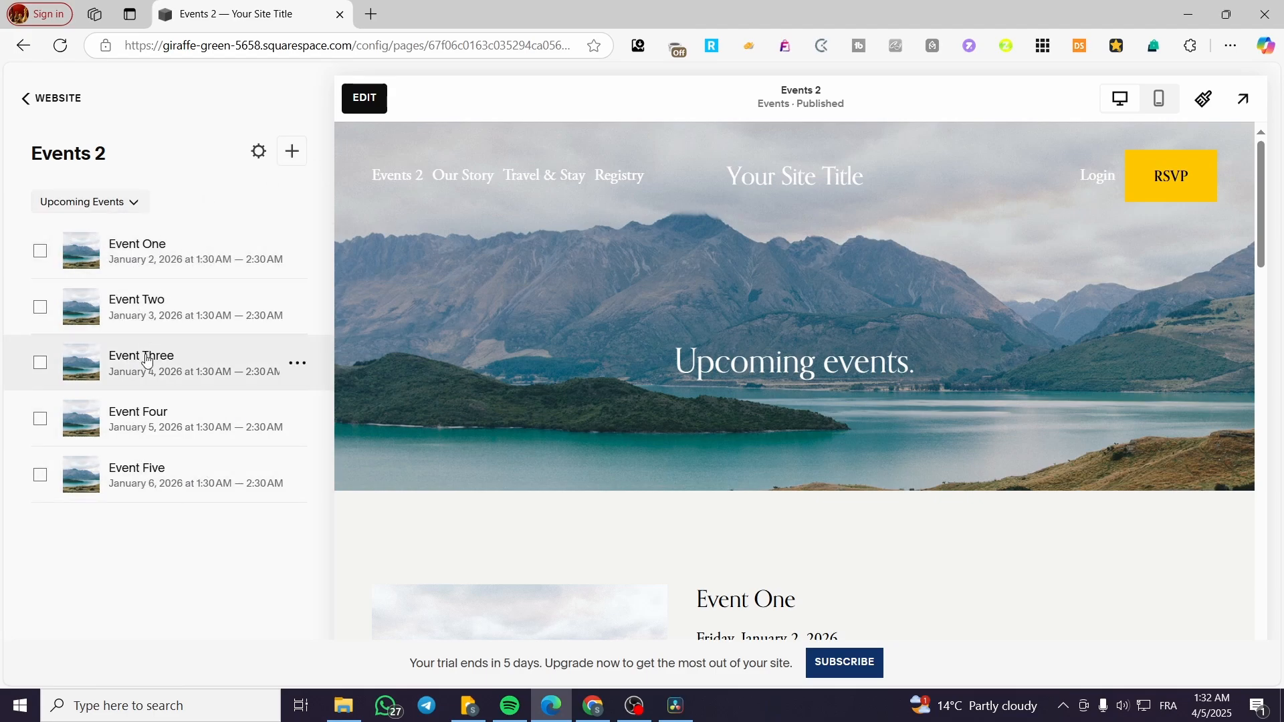
{"action": "scroll", "coordinate": [685, 501], "scroll_direction": "down", "scroll_amount": 7}
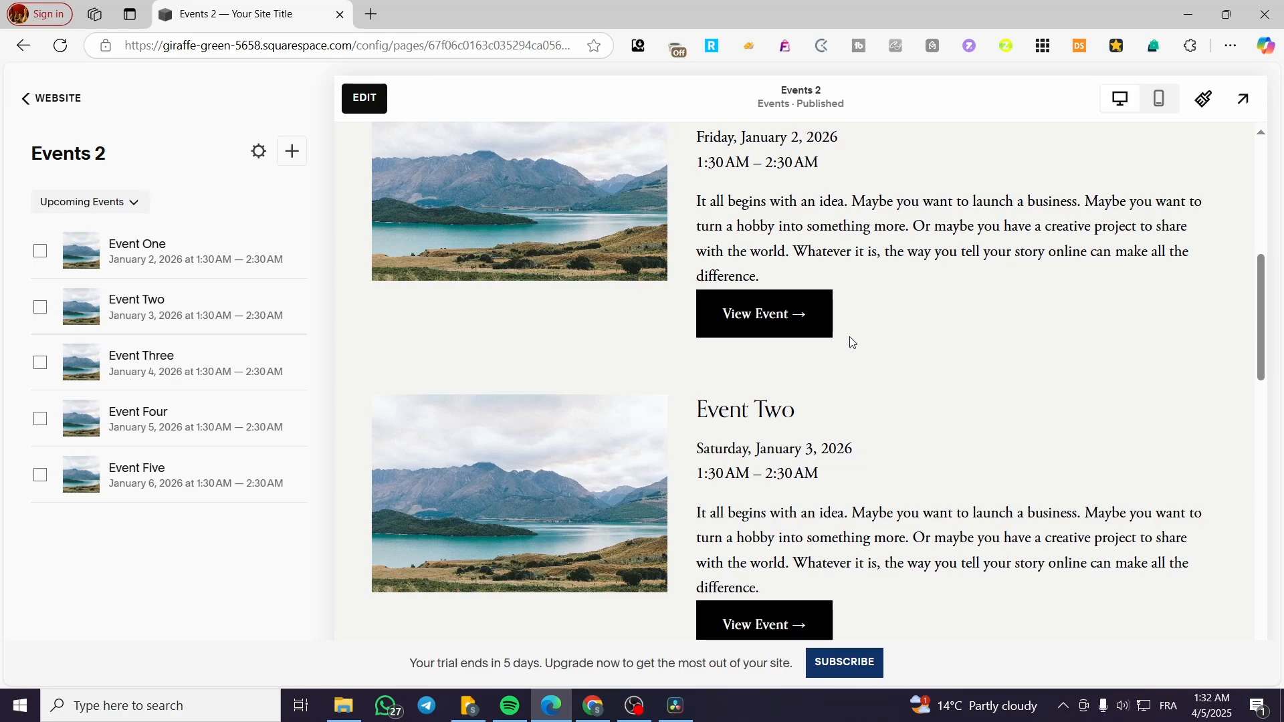
{"action": "scroll", "coordinate": [891, 341], "scroll_direction": "up", "scroll_amount": 8}
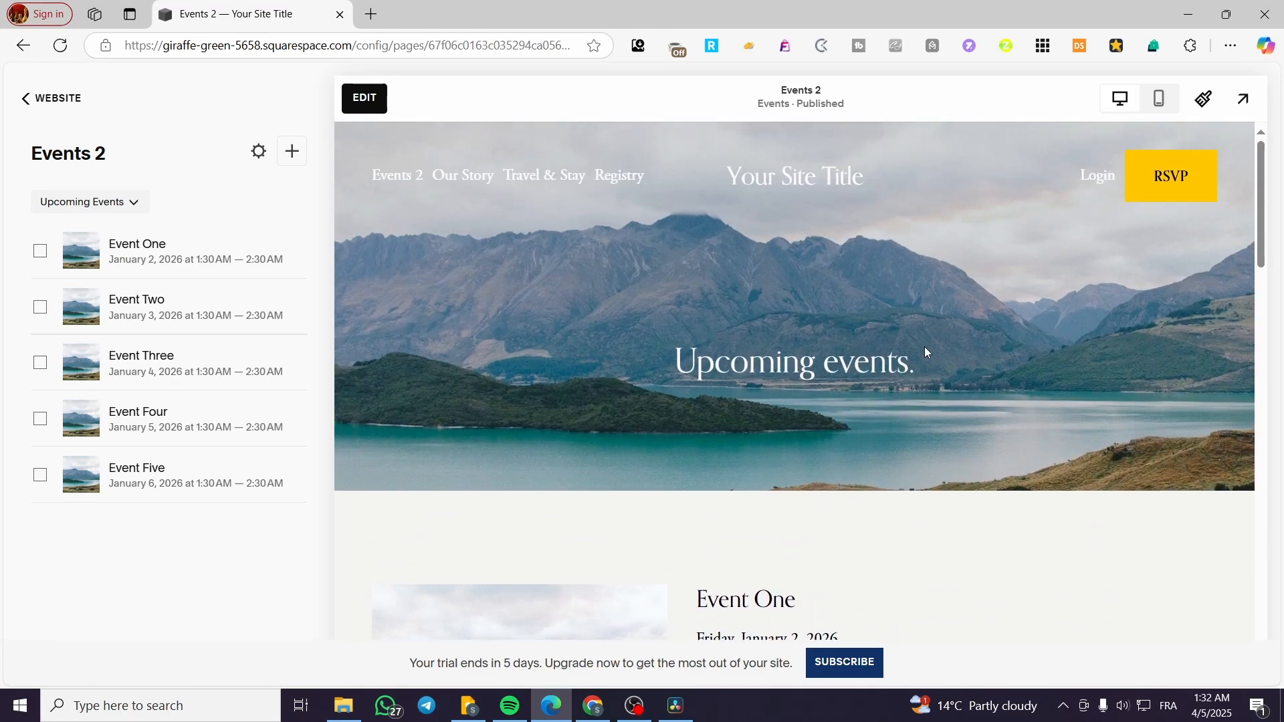
{"action": "scroll", "coordinate": [936, 354], "scroll_direction": "down", "scroll_amount": 12}
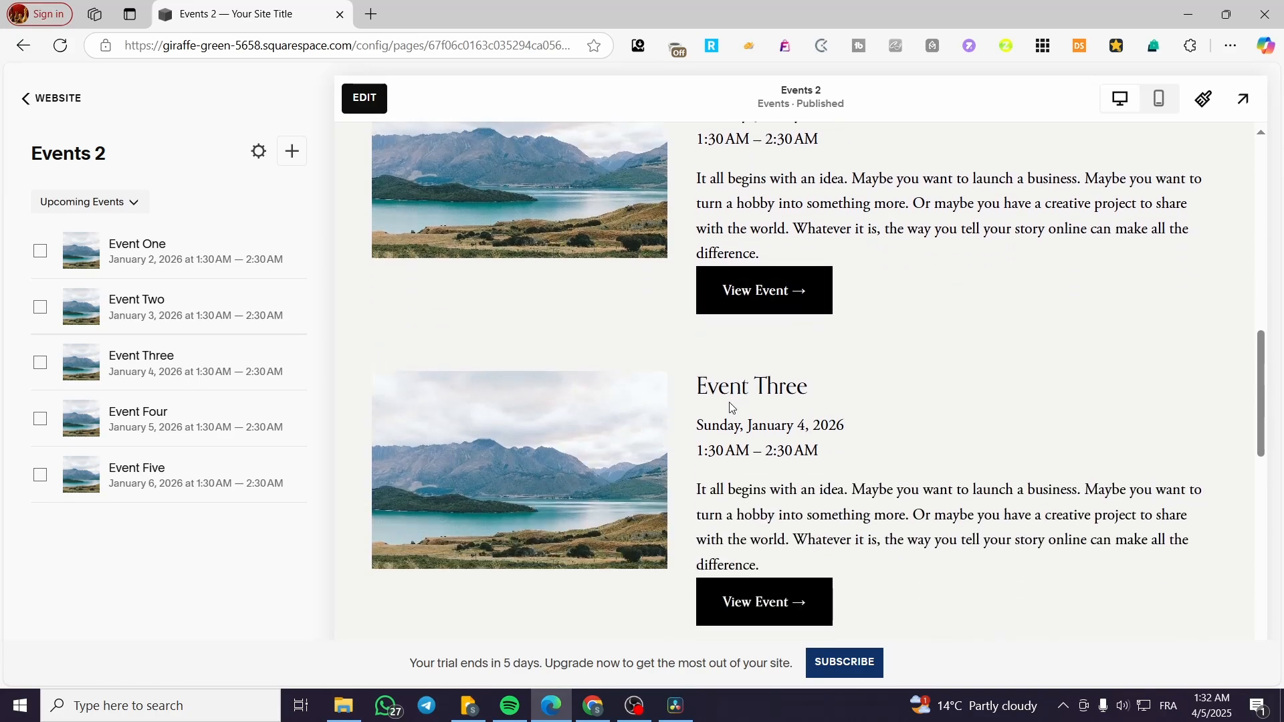
{"action": "scroll", "coordinate": [789, 434], "scroll_direction": "down", "scroll_amount": 8}
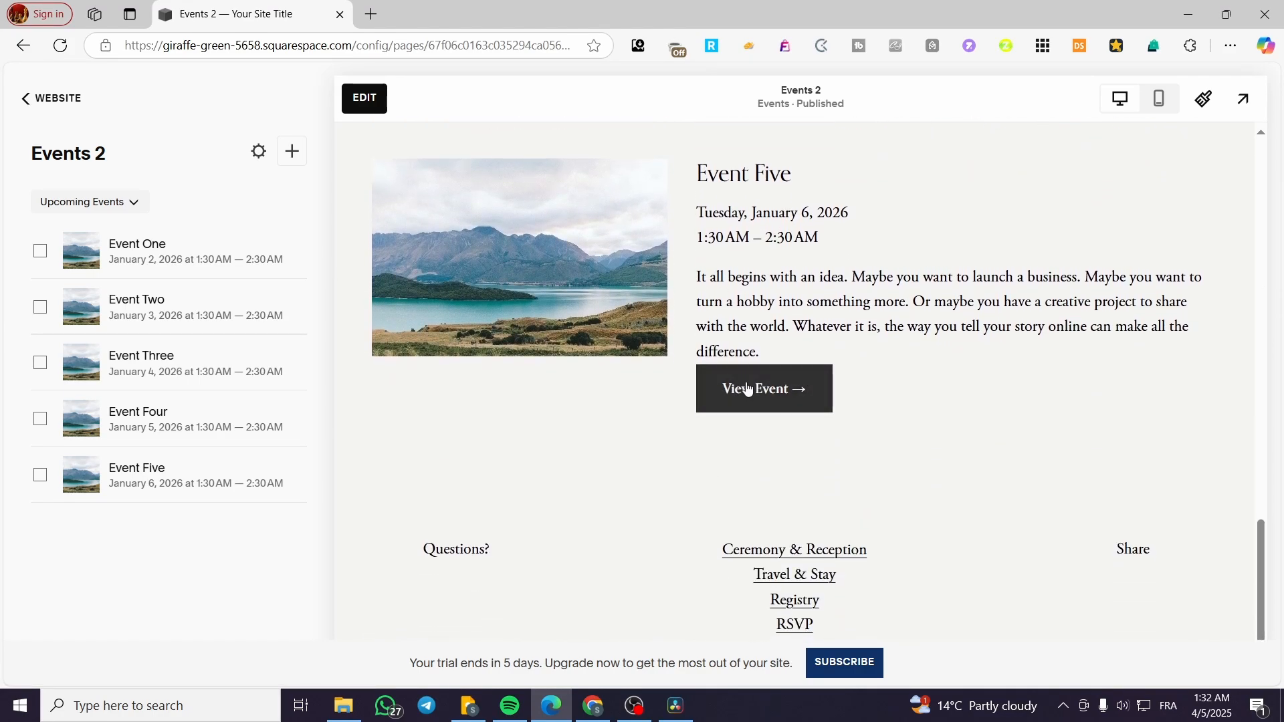
{"action": "scroll", "coordinate": [745, 387], "scroll_direction": "up", "scroll_amount": 2}
{"action": "scroll", "coordinate": [774, 349], "scroll_direction": "up", "scroll_amount": 2}
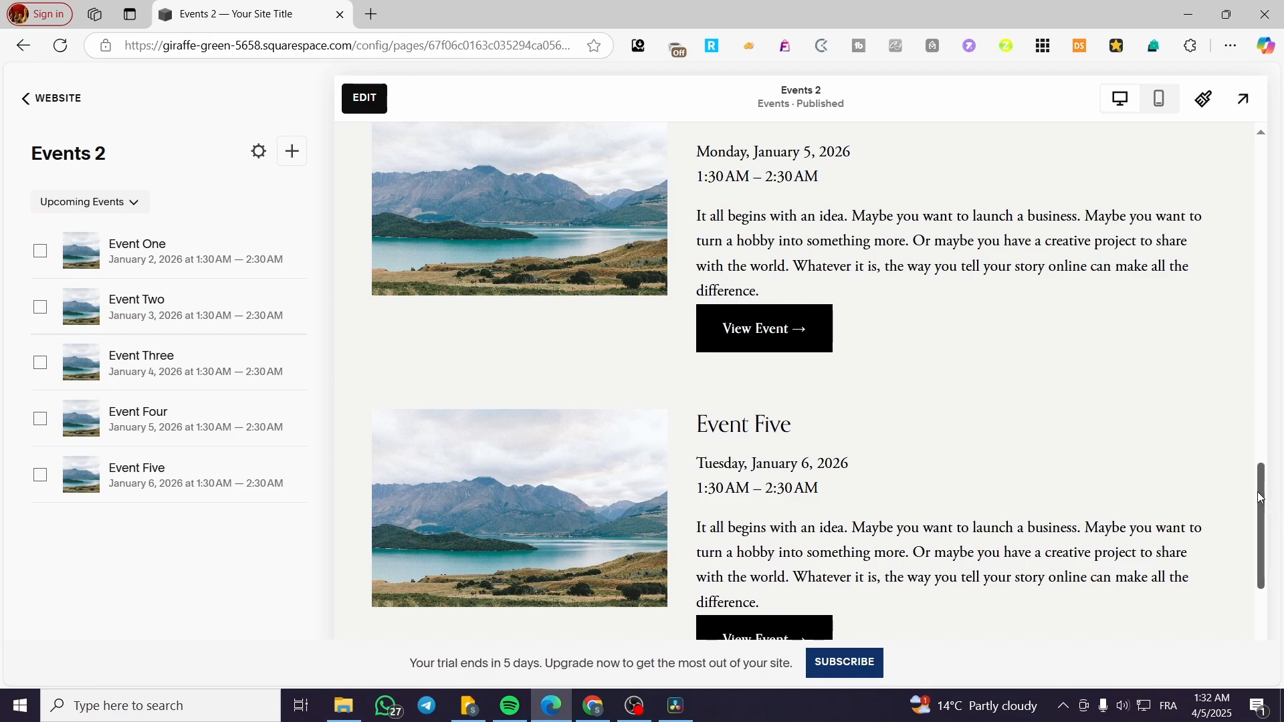
{"action": "left_click_drag", "start_coordinate": [1261, 500], "coordinate": [1254, 145]}
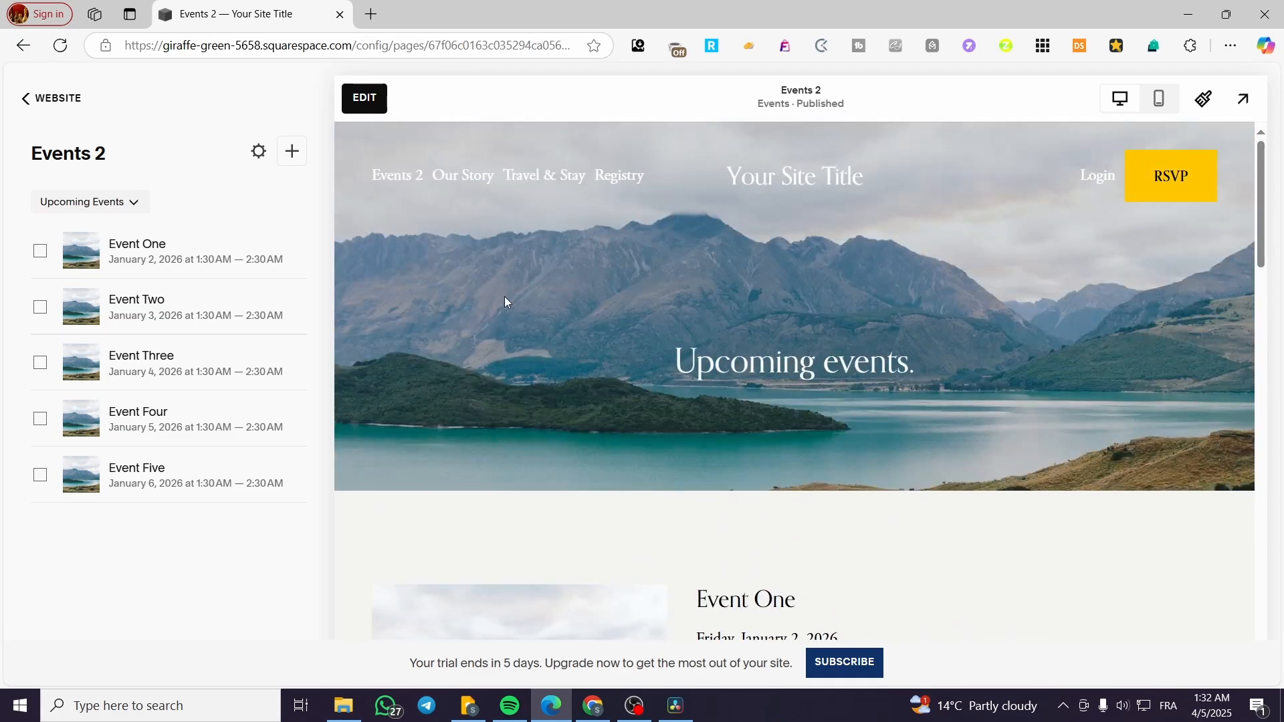
Step: View the Events 2 page's past events and return the list to upcoming events
{"action": "left_click", "coordinate": [77, 201]}
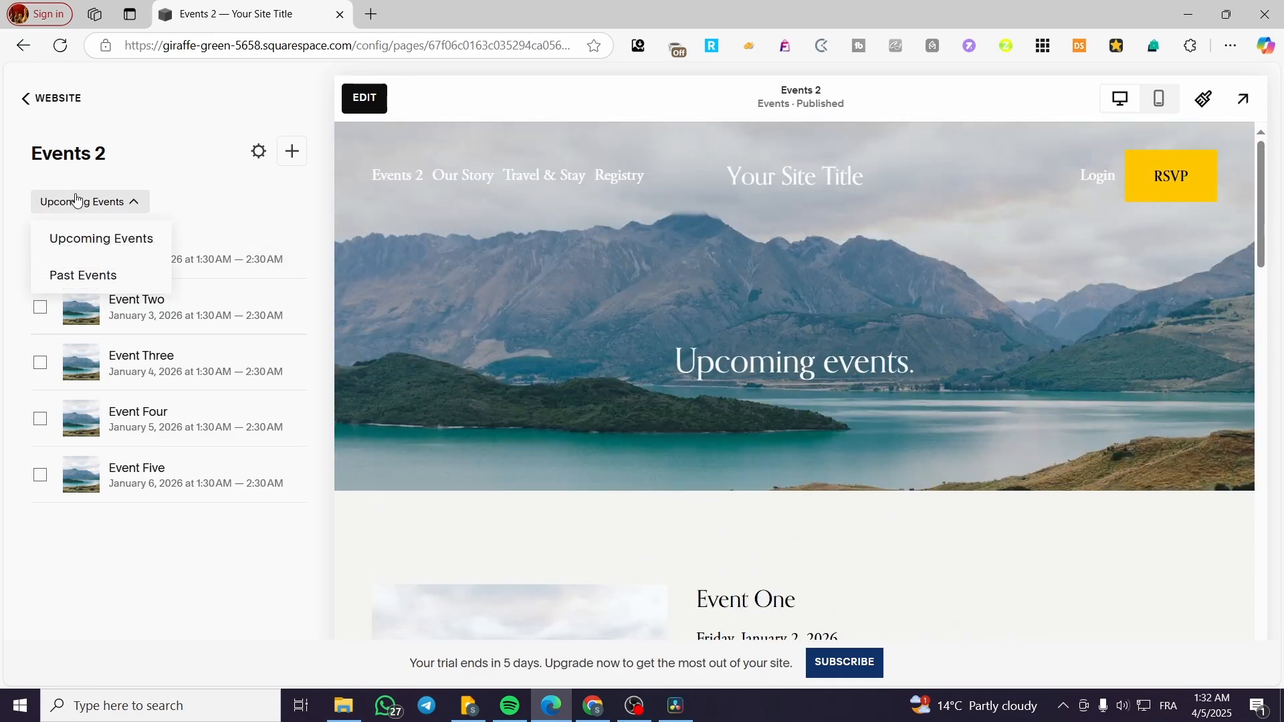
{"action": "left_click", "coordinate": [85, 279]}
{"action": "left_click", "coordinate": [101, 209]}
{"action": "left_click", "coordinate": [99, 240]}
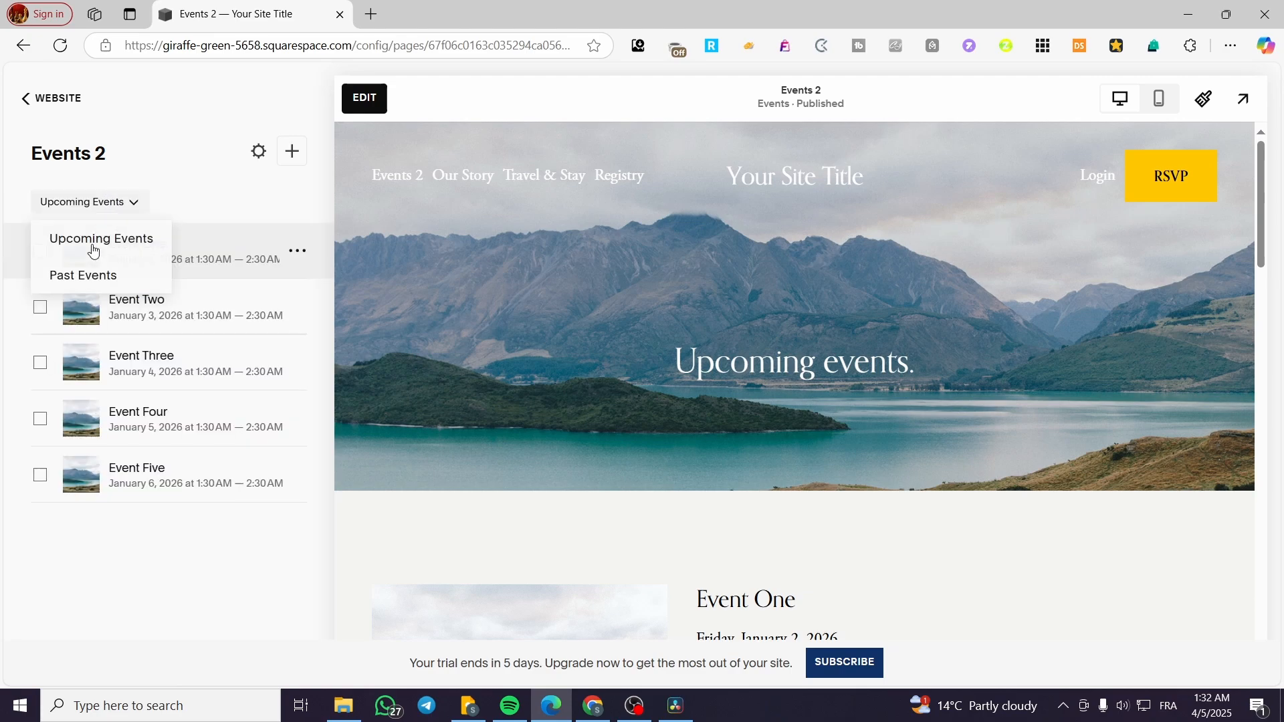
Step: Create a new event on the Events 2 page and enter the title "Phone Showro"
{"action": "left_click", "coordinate": [293, 156]}
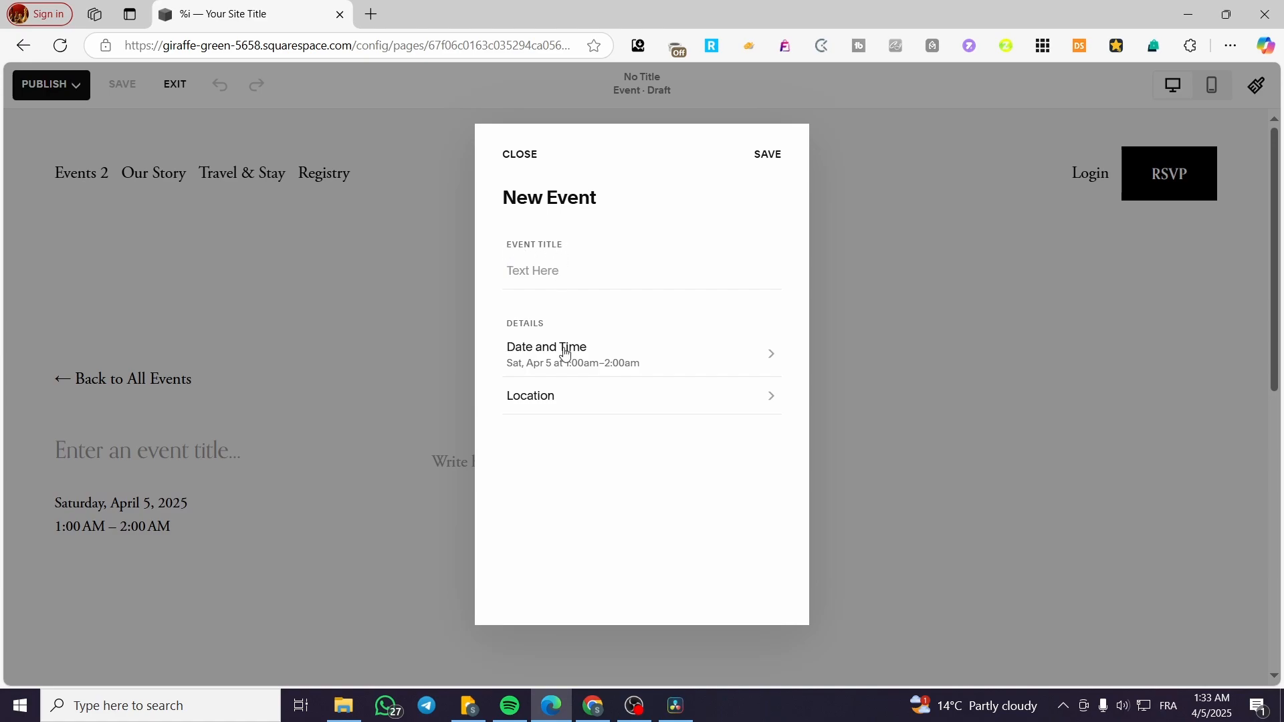
{"action": "left_click", "coordinate": [577, 280]}
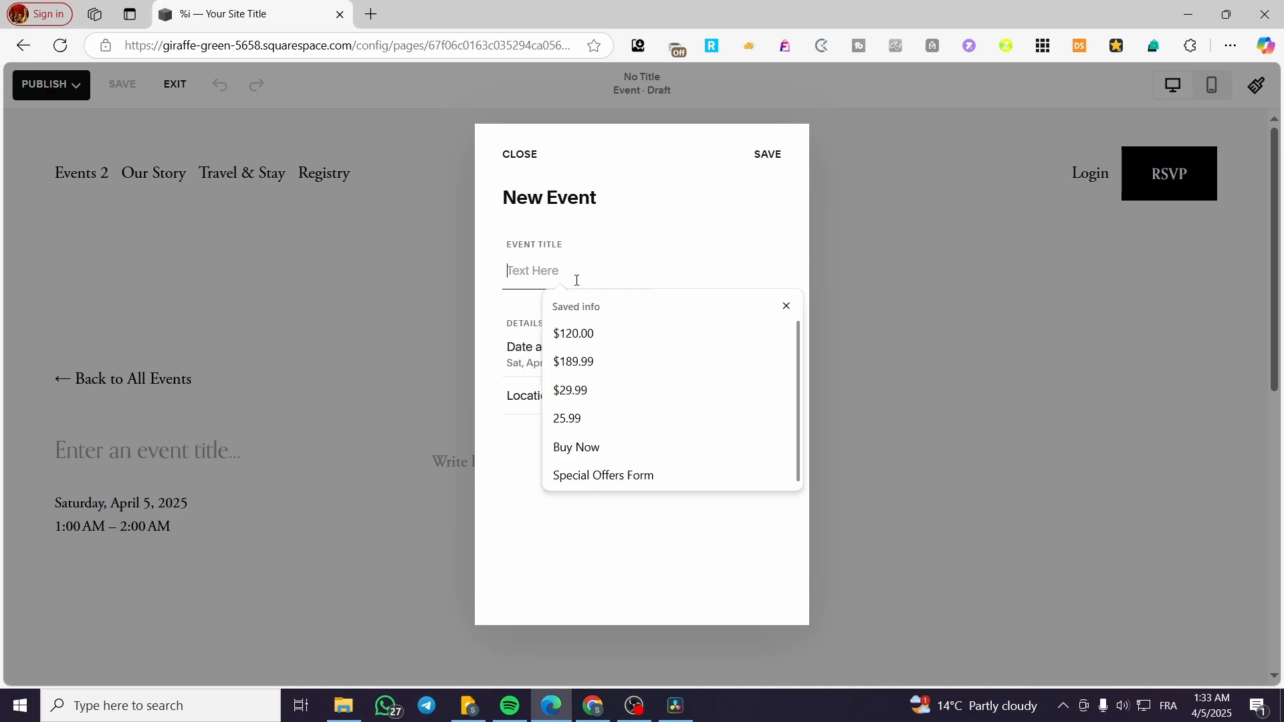
{"action": "left_click", "coordinate": [786, 305]}
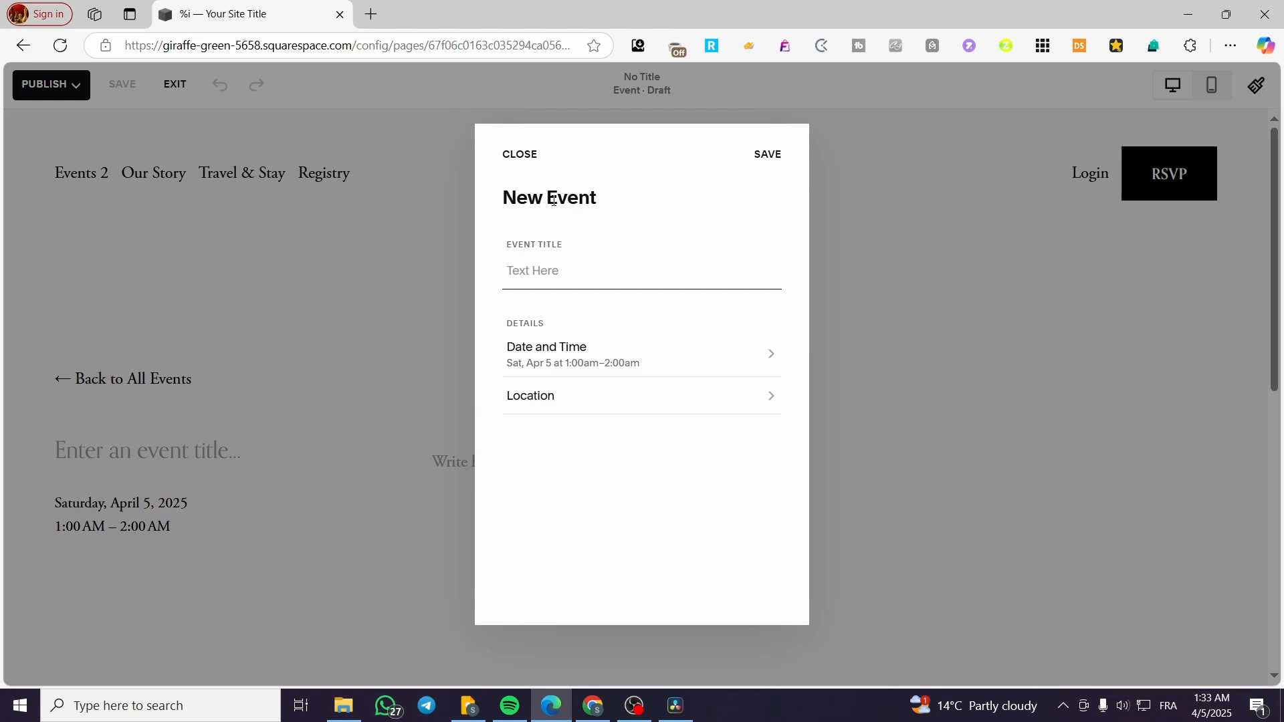
{"action": "type", "text": "Phone Sho"}
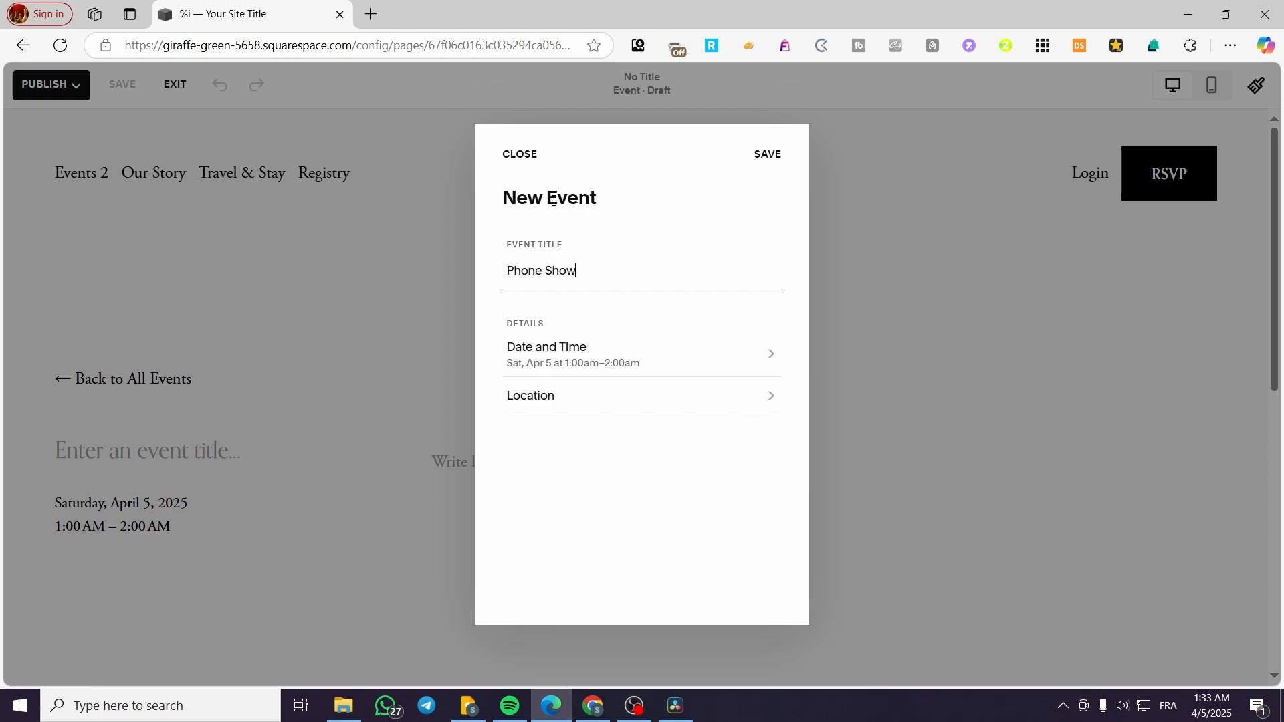
{"action": "type", "text": "w"}
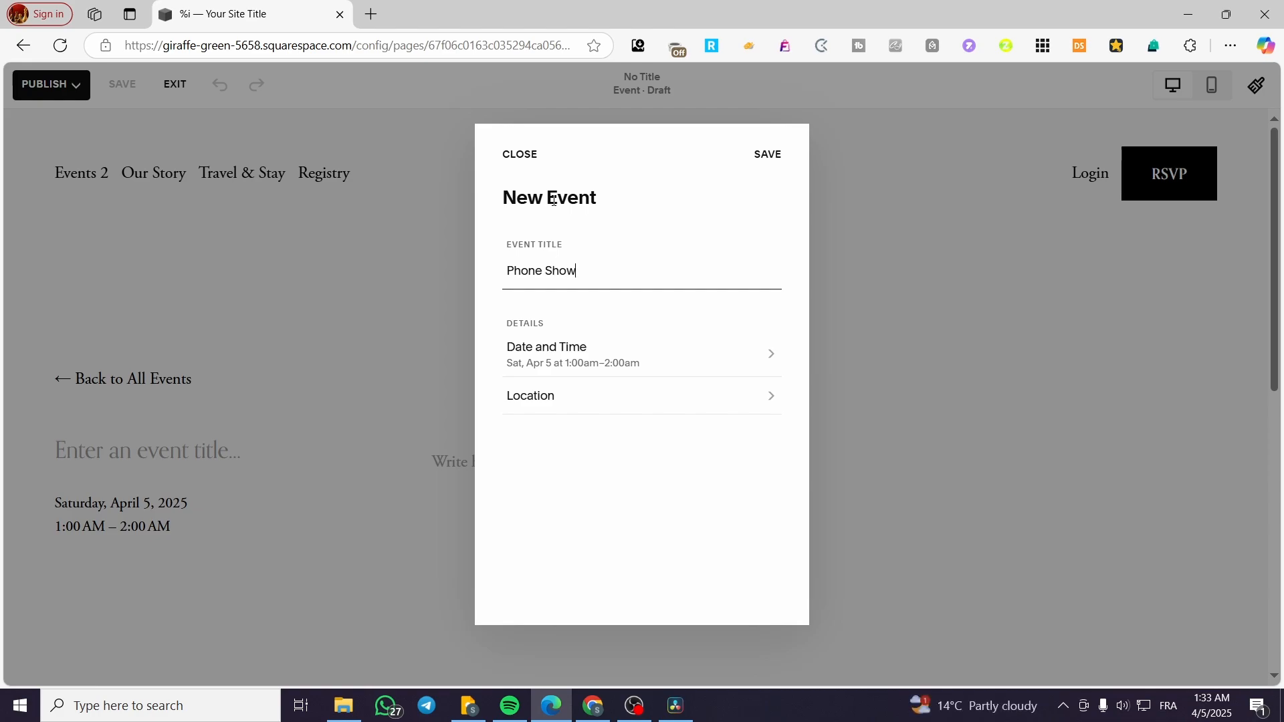
{"action": "type", "text": "ro"}
Step: Set the new event's end date to April 6, 2025
{"action": "left_click", "coordinate": [608, 353]}
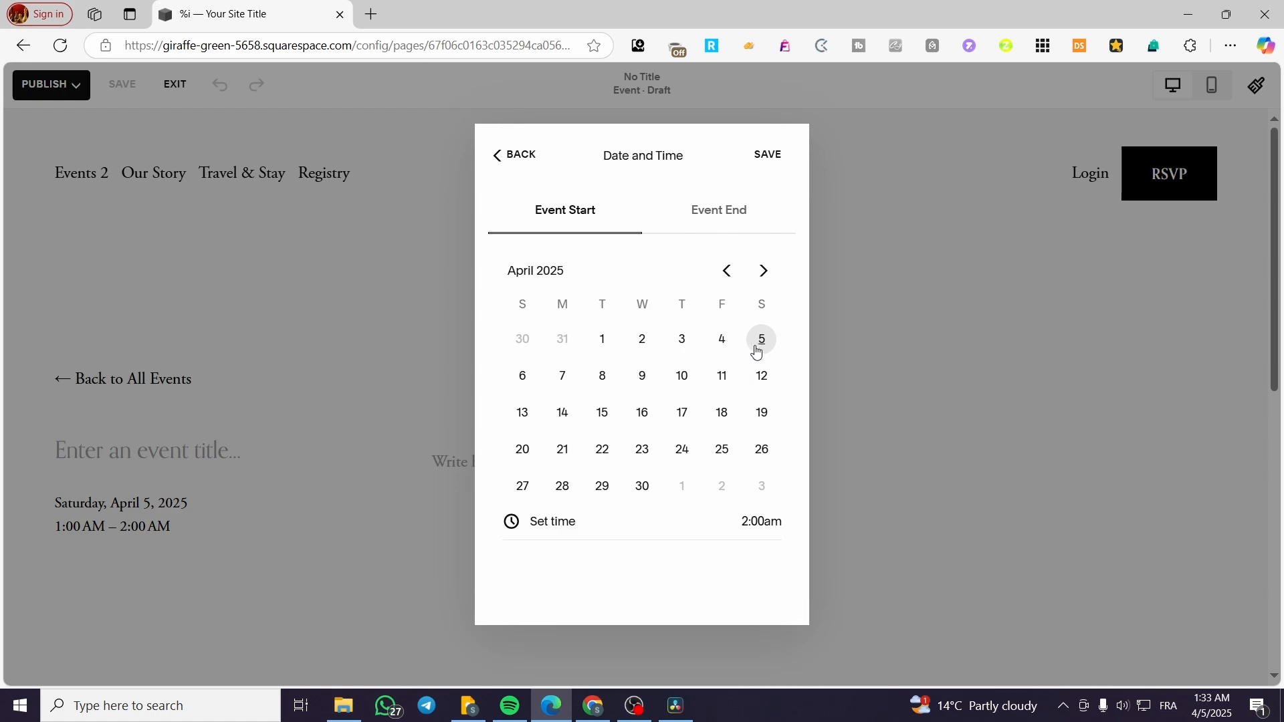
{"action": "left_click", "coordinate": [735, 210]}
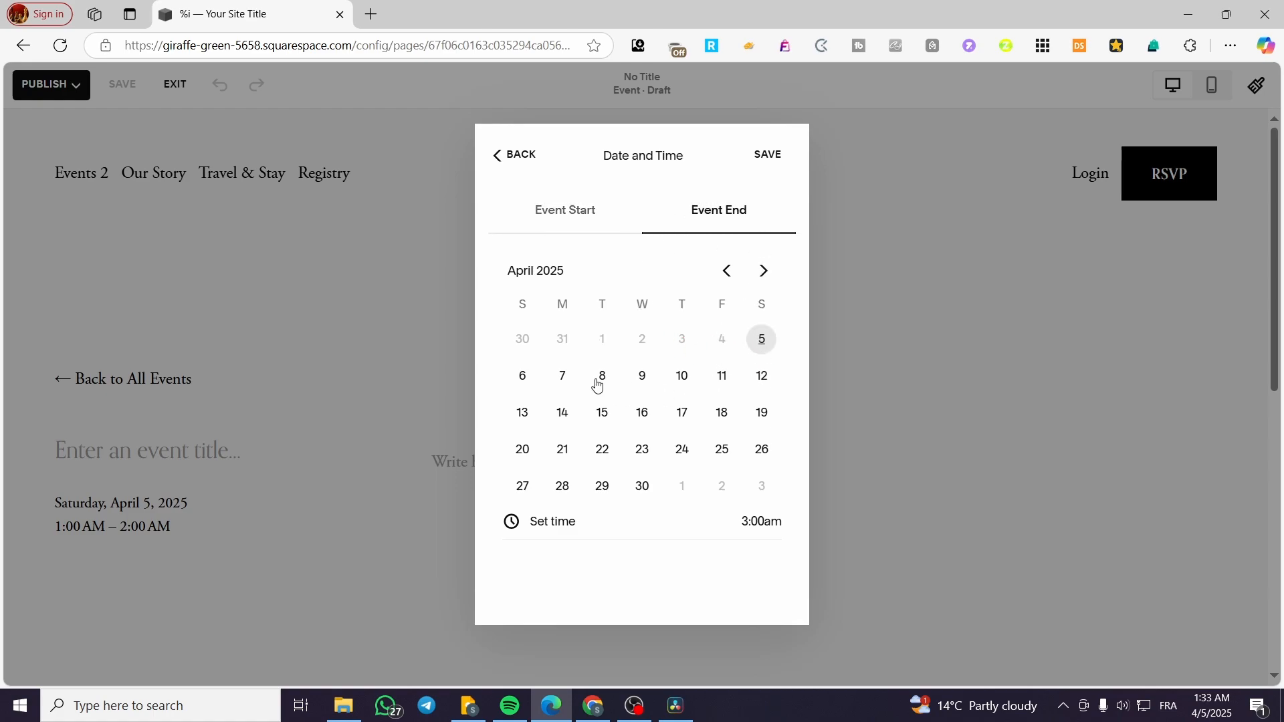
{"action": "left_click", "coordinate": [531, 379]}
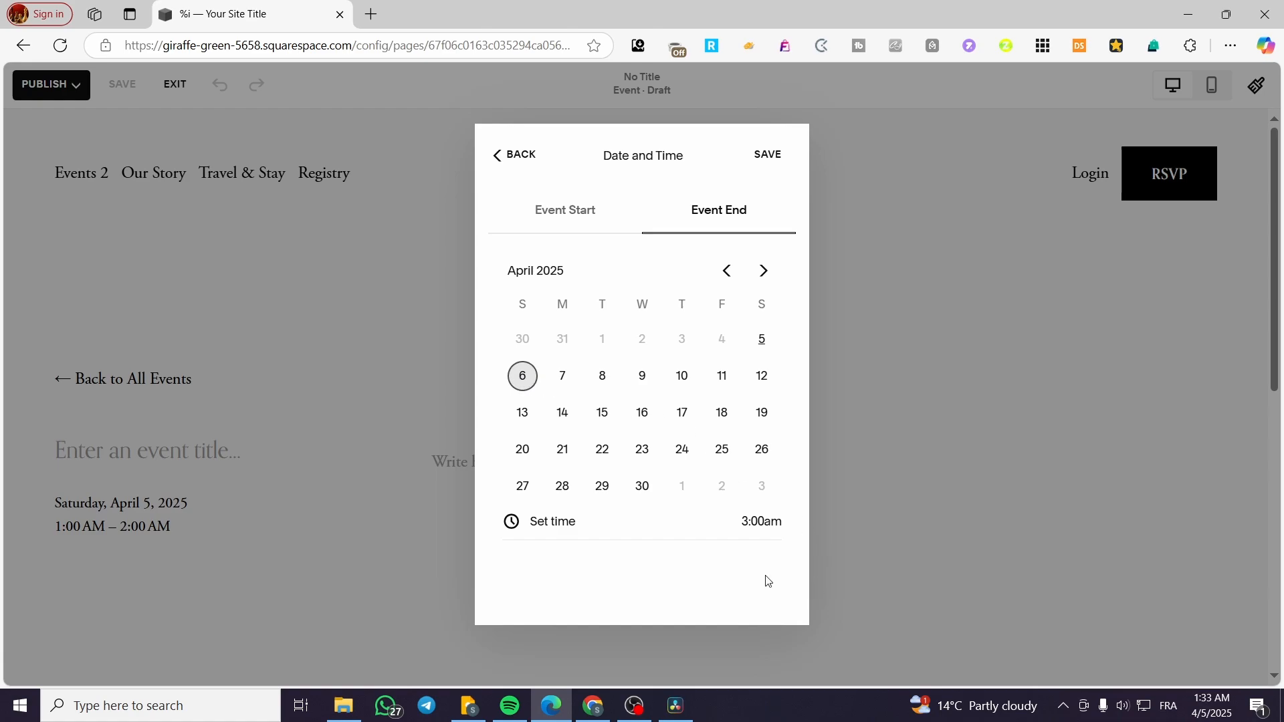
Step: Set the event's start time to 12:00am and its end time to 8:00pm, and save the date and time
{"action": "left_click", "coordinate": [740, 523]}
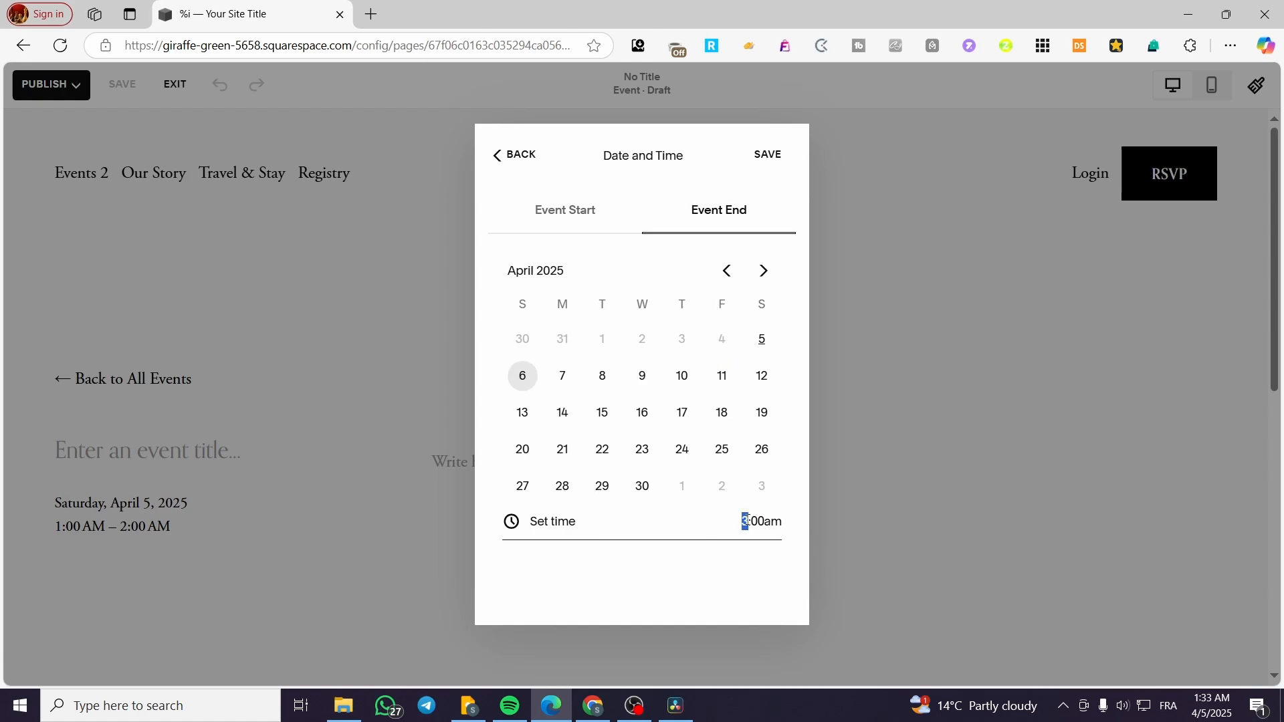
{"action": "left_click", "coordinate": [595, 209]}
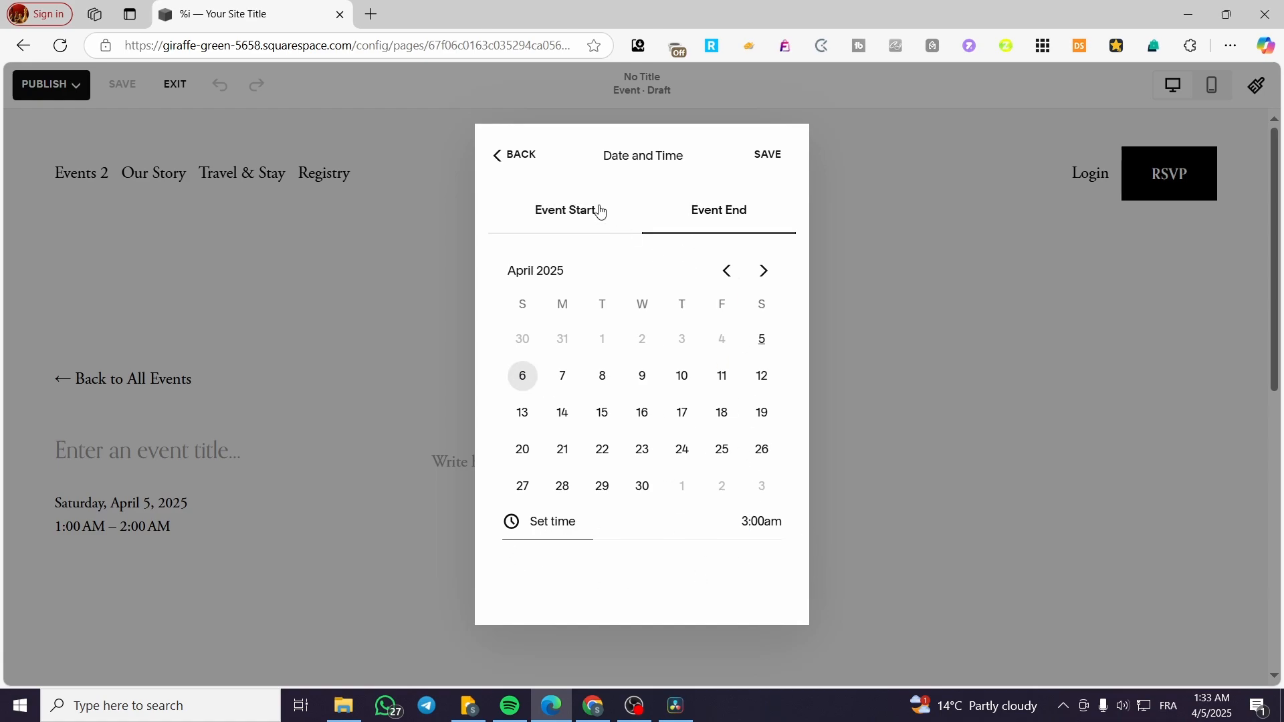
{"action": "left_click", "coordinate": [743, 523]}
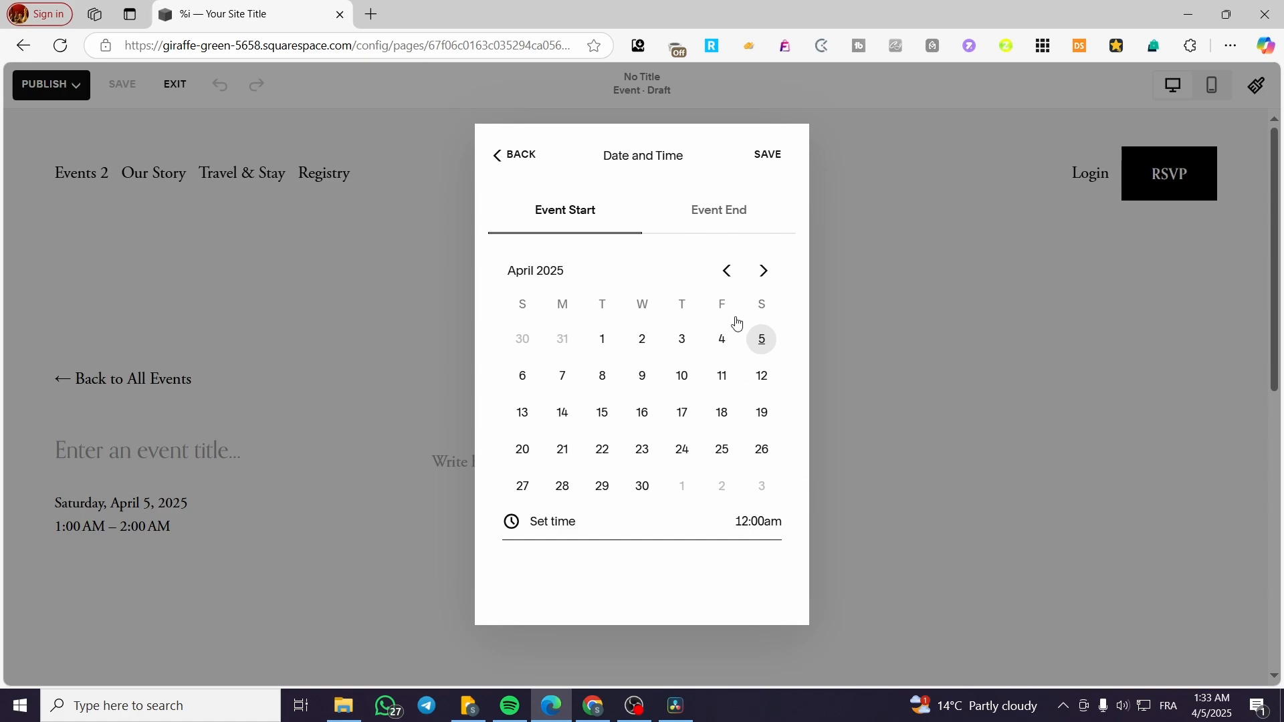
{"action": "left_click", "coordinate": [720, 209]}
{"action": "left_click", "coordinate": [746, 523]}
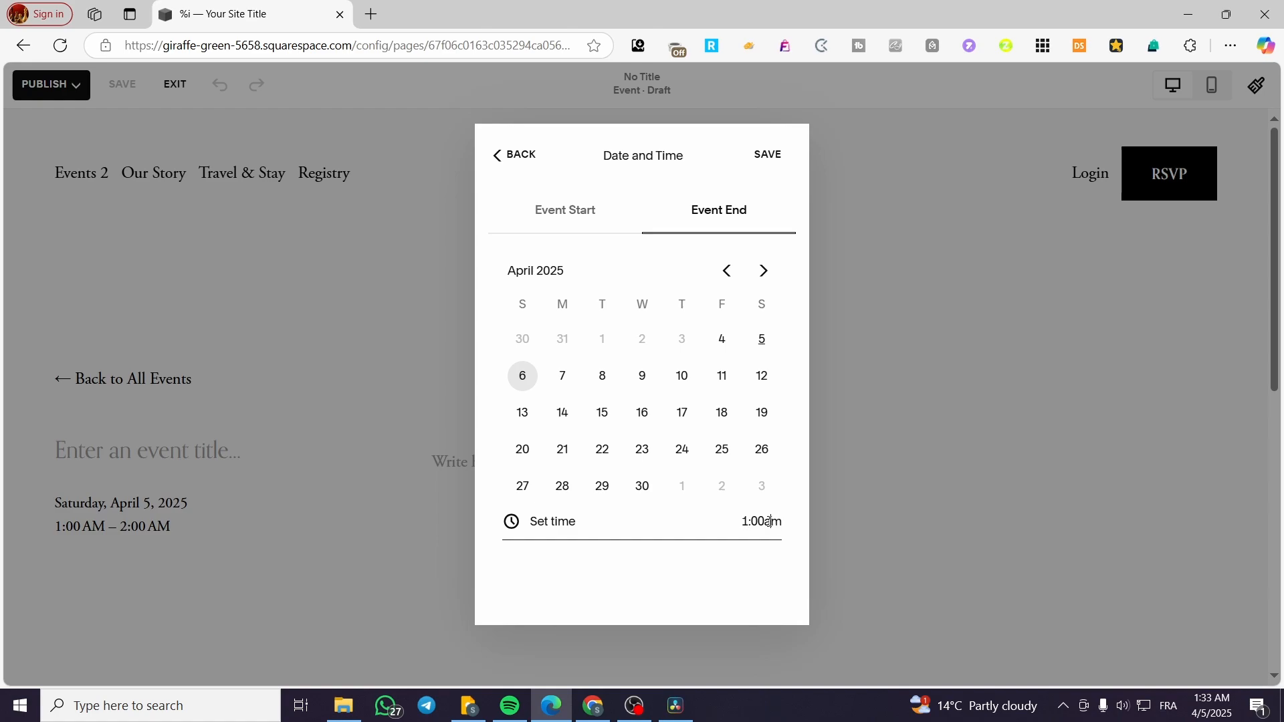
{"action": "type", "text": "p"}
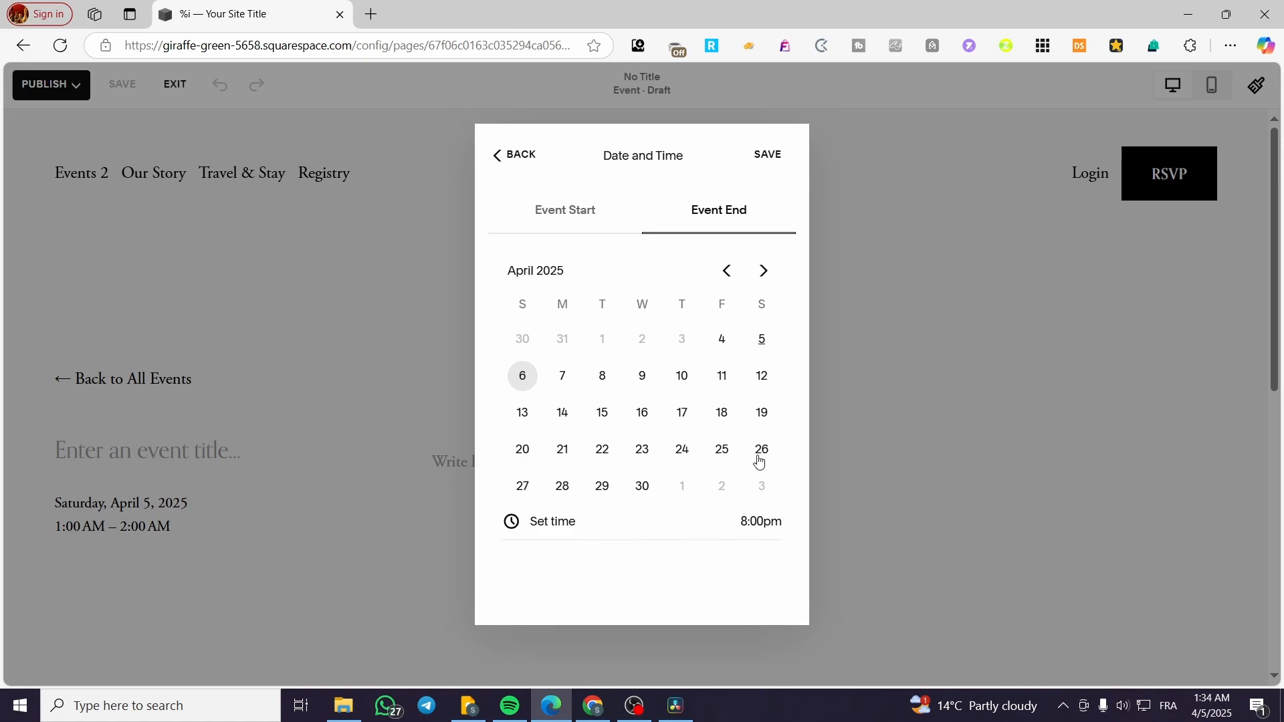
{"action": "left_click", "coordinate": [768, 158]}
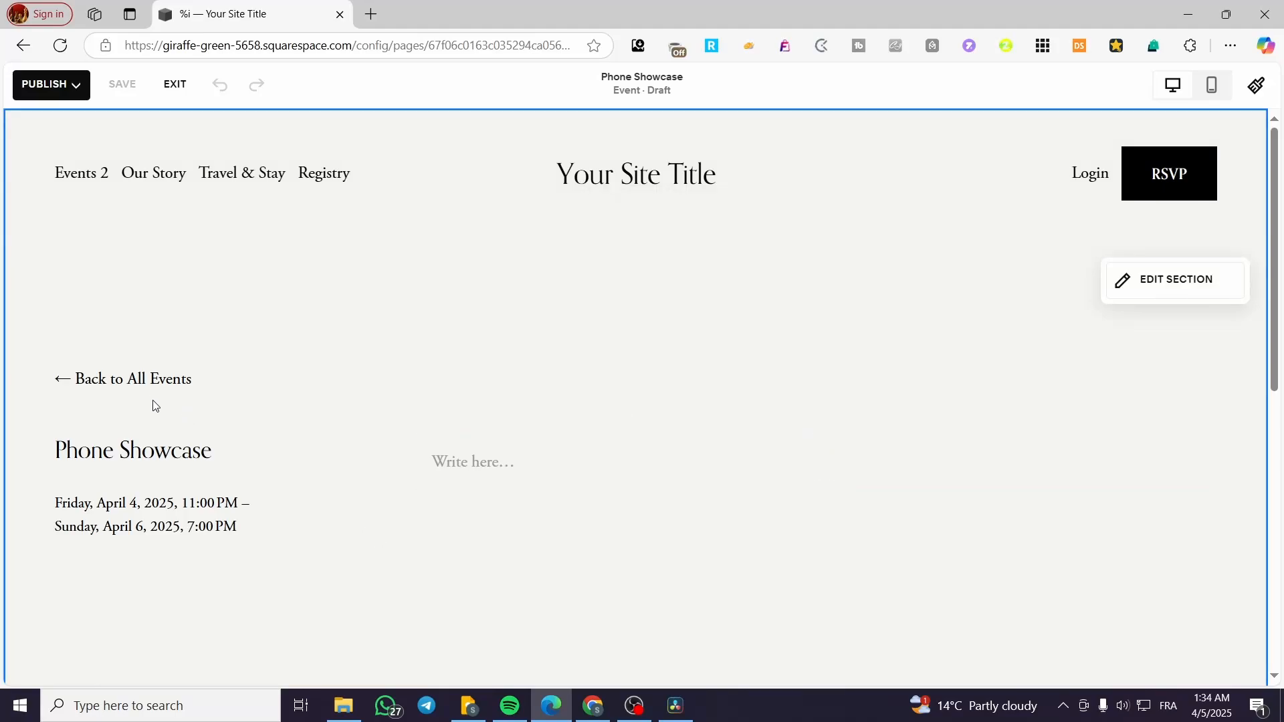
{"action": "left_click", "coordinate": [527, 472]}
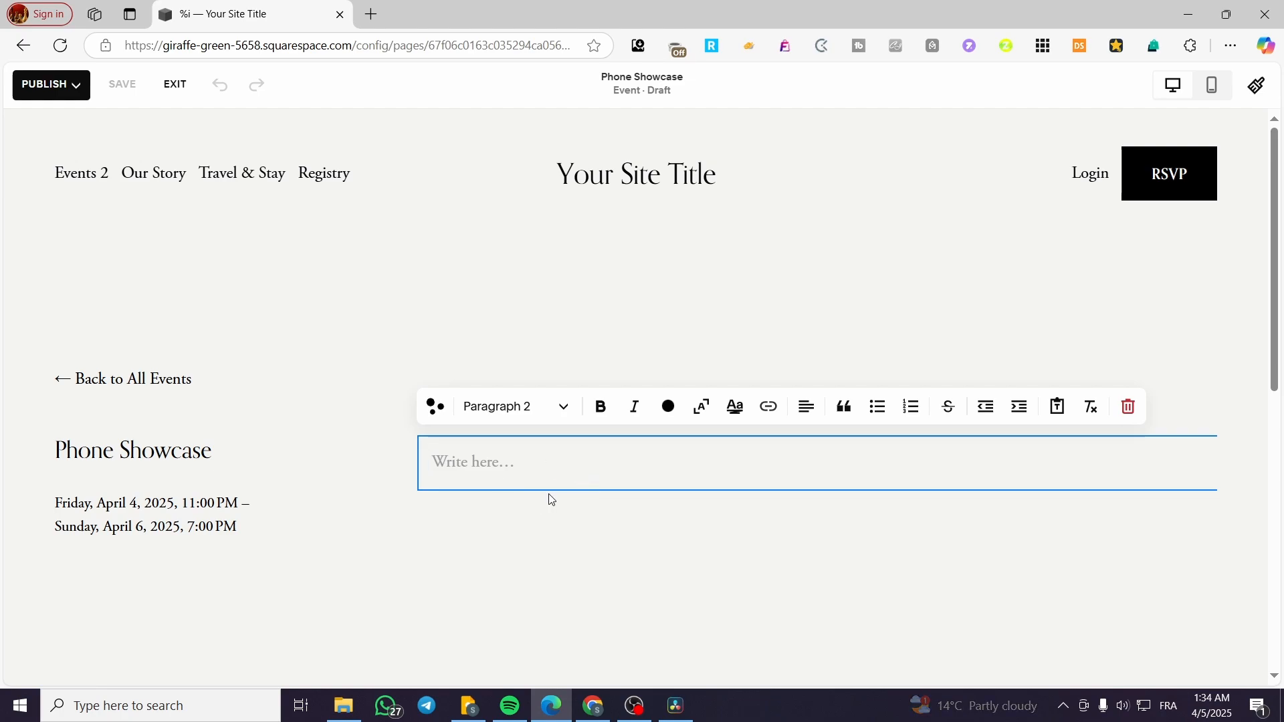
{"action": "scroll", "coordinate": [533, 488], "scroll_direction": "down", "scroll_amount": 8}
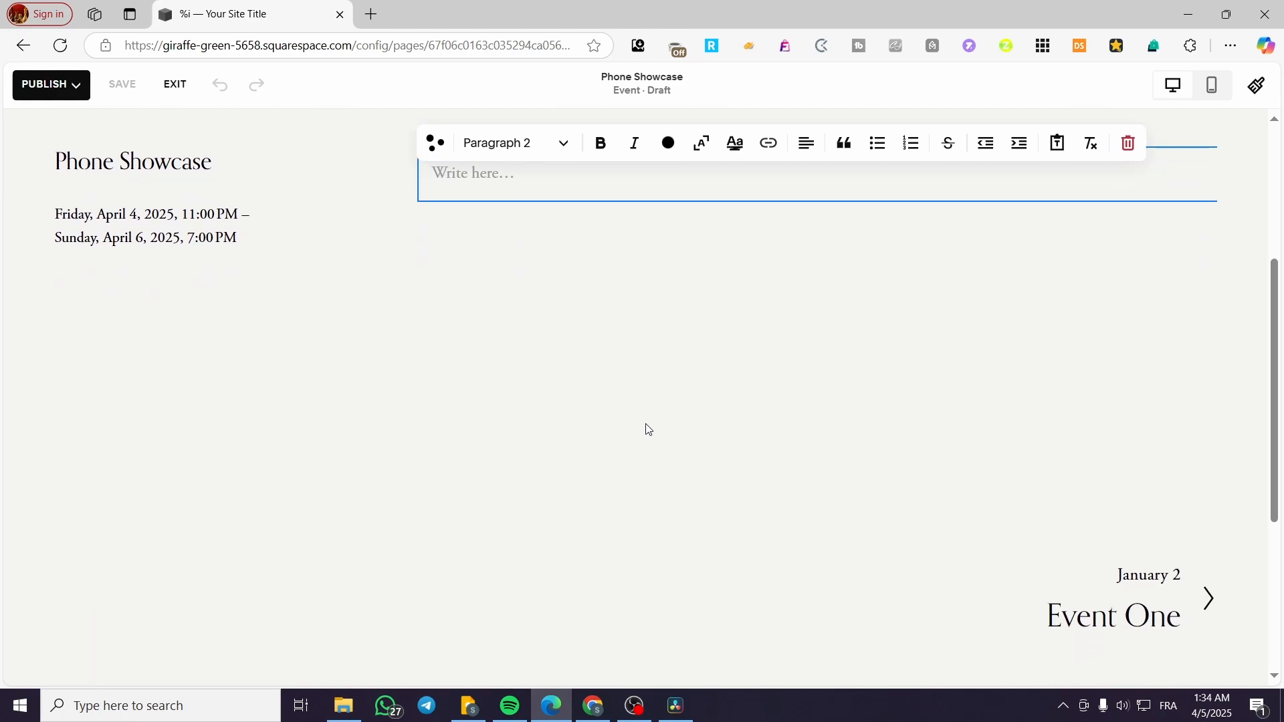
{"action": "scroll", "coordinate": [650, 428], "scroll_direction": "up", "scroll_amount": 8}
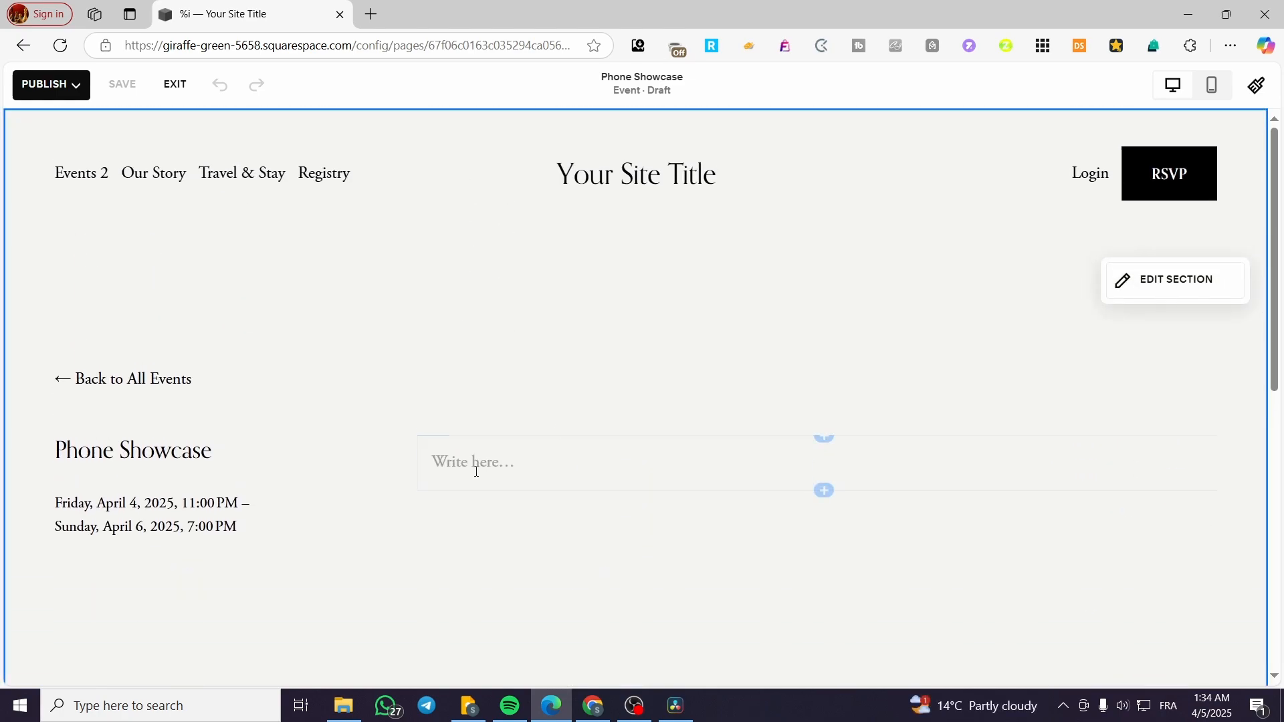
{"action": "left_click", "coordinate": [498, 465]}
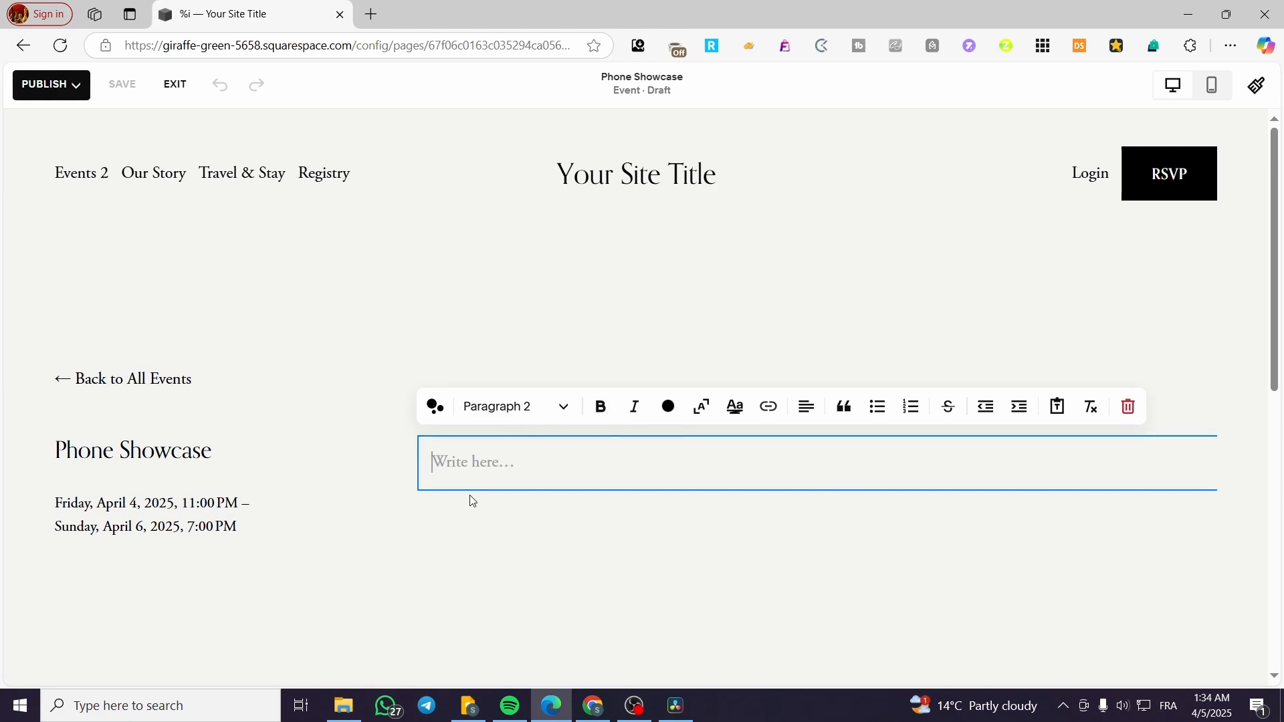
{"action": "type", "text": "hsjqjqeje"}
{"action": "key", "text": "BackSpace"}
{"action": "key", "text": "BackSpace"}
{"action": "key", "text": "BackSpace"}
{"action": "key", "text": "BackSpace"}
{"action": "key", "text": "BackSpace"}
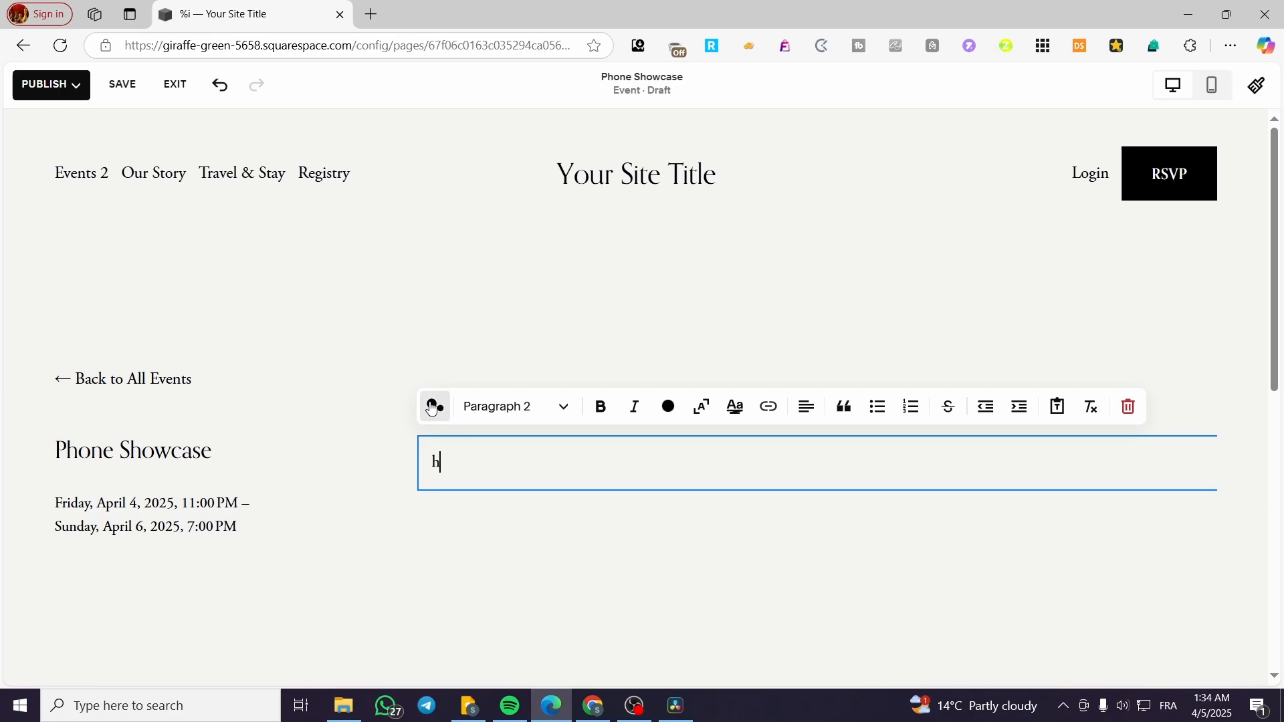
{"action": "key", "text": "BackSpace"}
Step: Generate the event's body text with Squarespace AI from the prompt "write me an article about an event for phone showcase"
{"action": "left_click", "coordinate": [433, 406]}
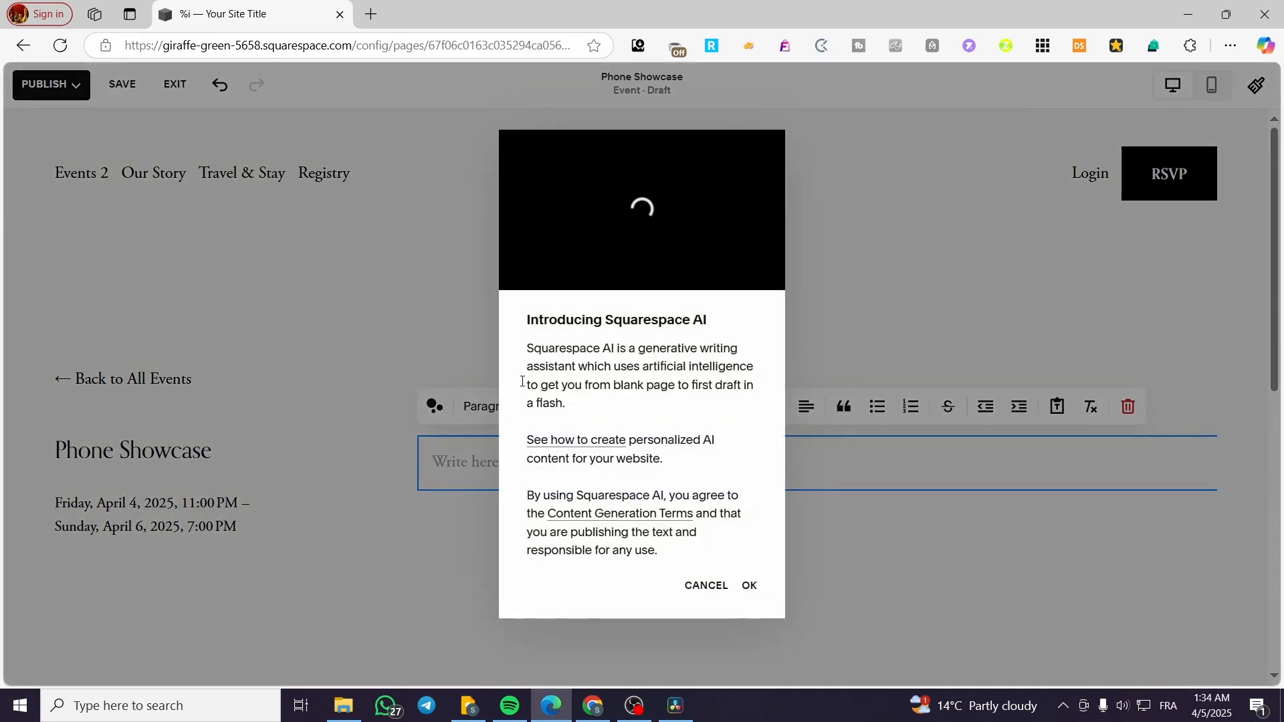
{"action": "left_click", "coordinate": [748, 586]}
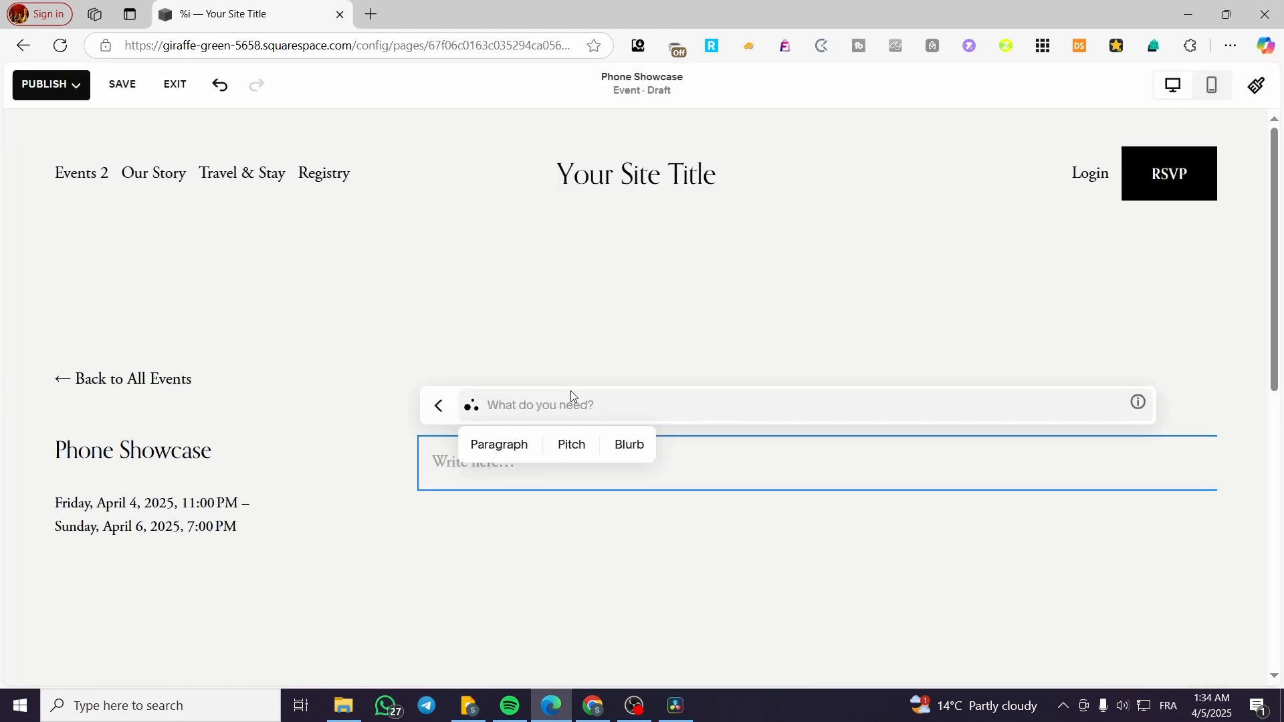
{"action": "left_click", "coordinate": [543, 404]}
{"action": "type", "text": "w"}
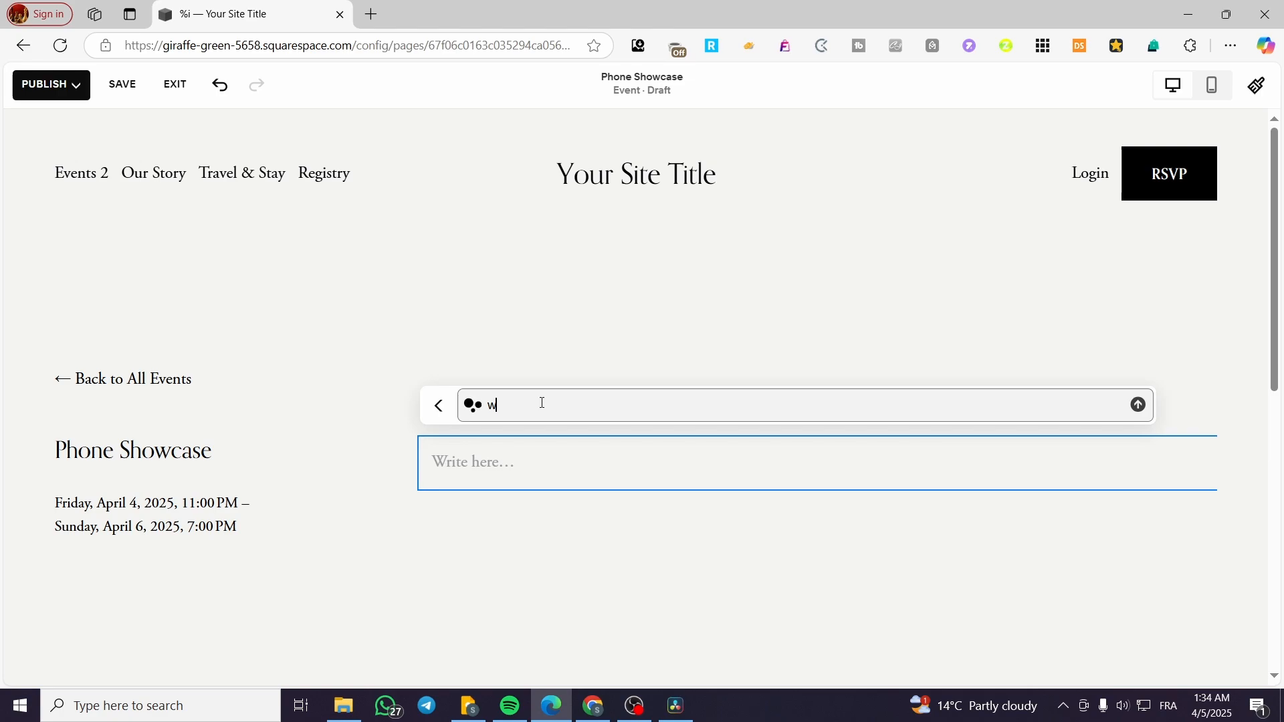
{"action": "type", "text": "rite me an"}
{"action": "type", "text": "ar"}
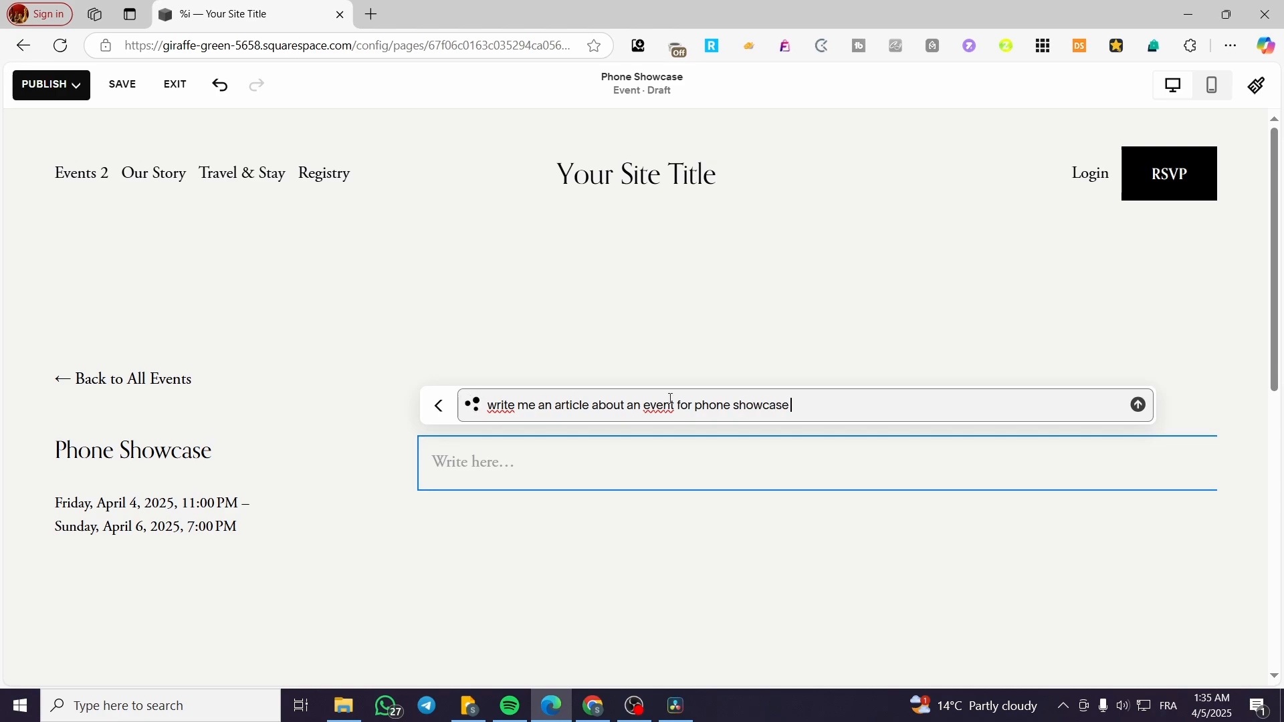
{"action": "left_click", "coordinate": [1138, 405]}
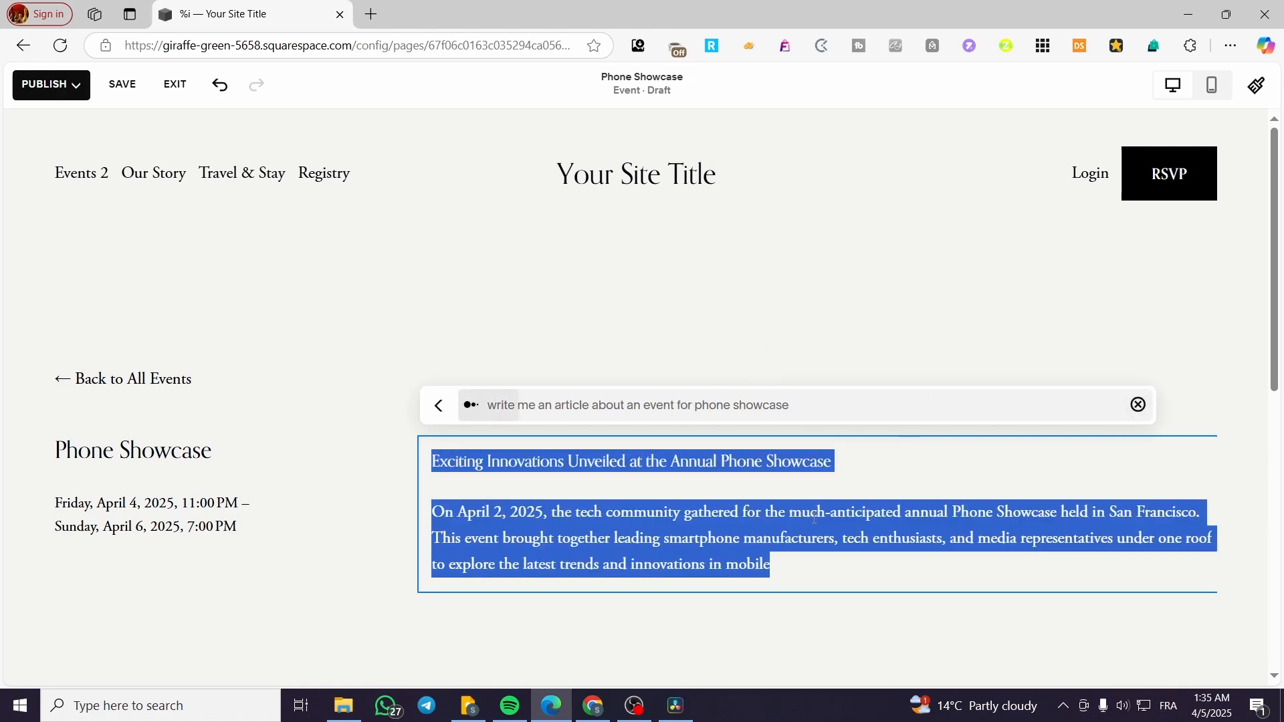
{"action": "scroll", "coordinate": [634, 447], "scroll_direction": "down", "scroll_amount": 5}
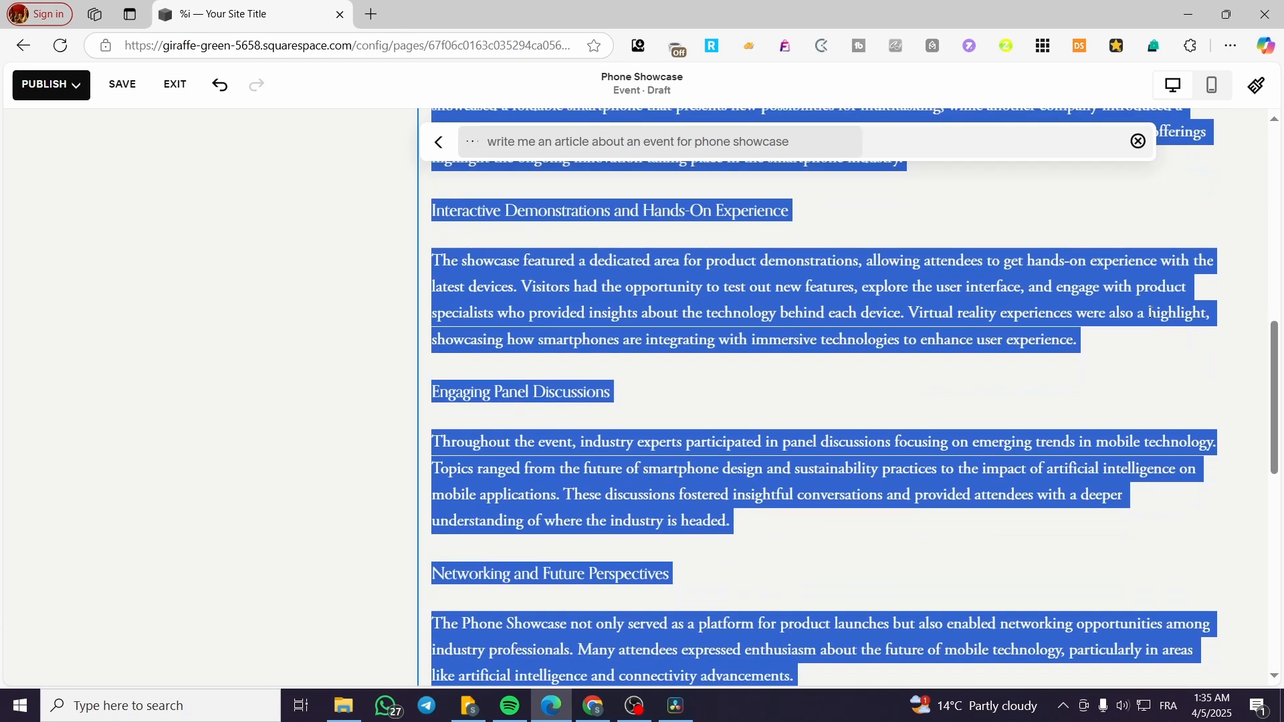
{"action": "left_click", "coordinate": [1213, 404]}
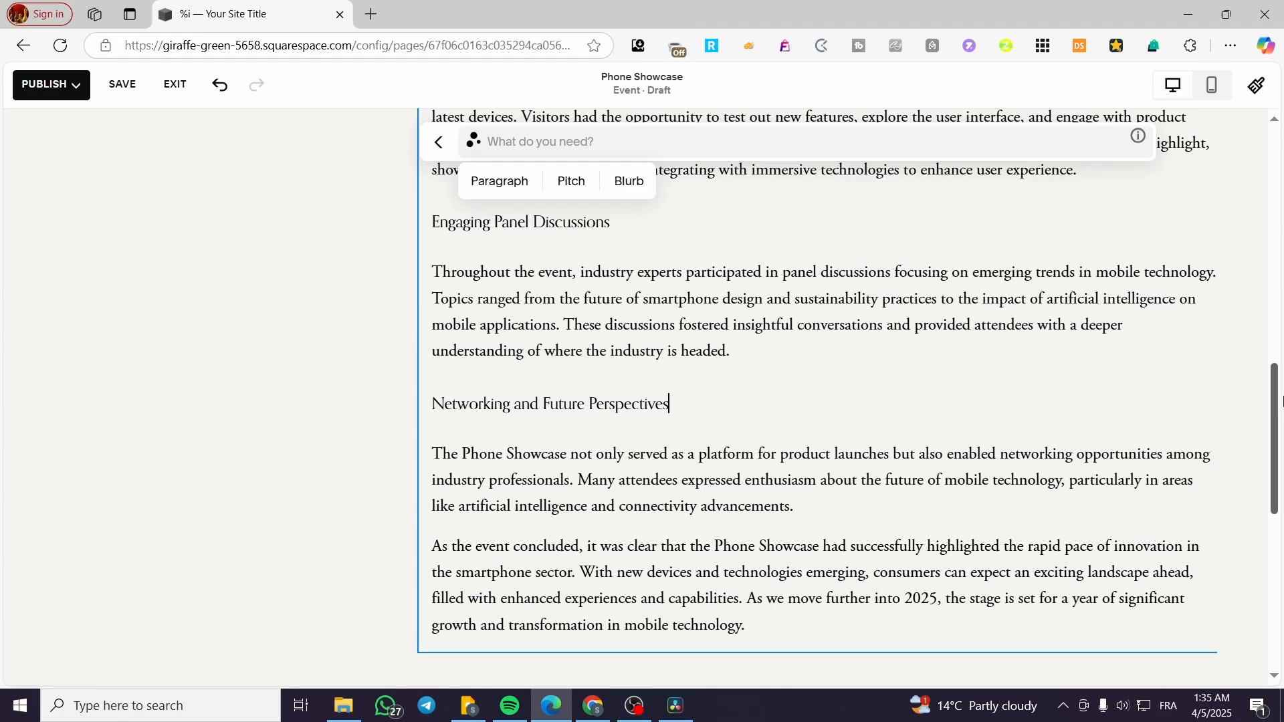
Step: Insert an image block above the article's first heading
{"action": "left_click_drag", "start_coordinate": [1279, 398], "coordinate": [1260, 285]}
{"action": "scroll", "coordinate": [1259, 285], "scroll_direction": "up", "scroll_amount": 6}
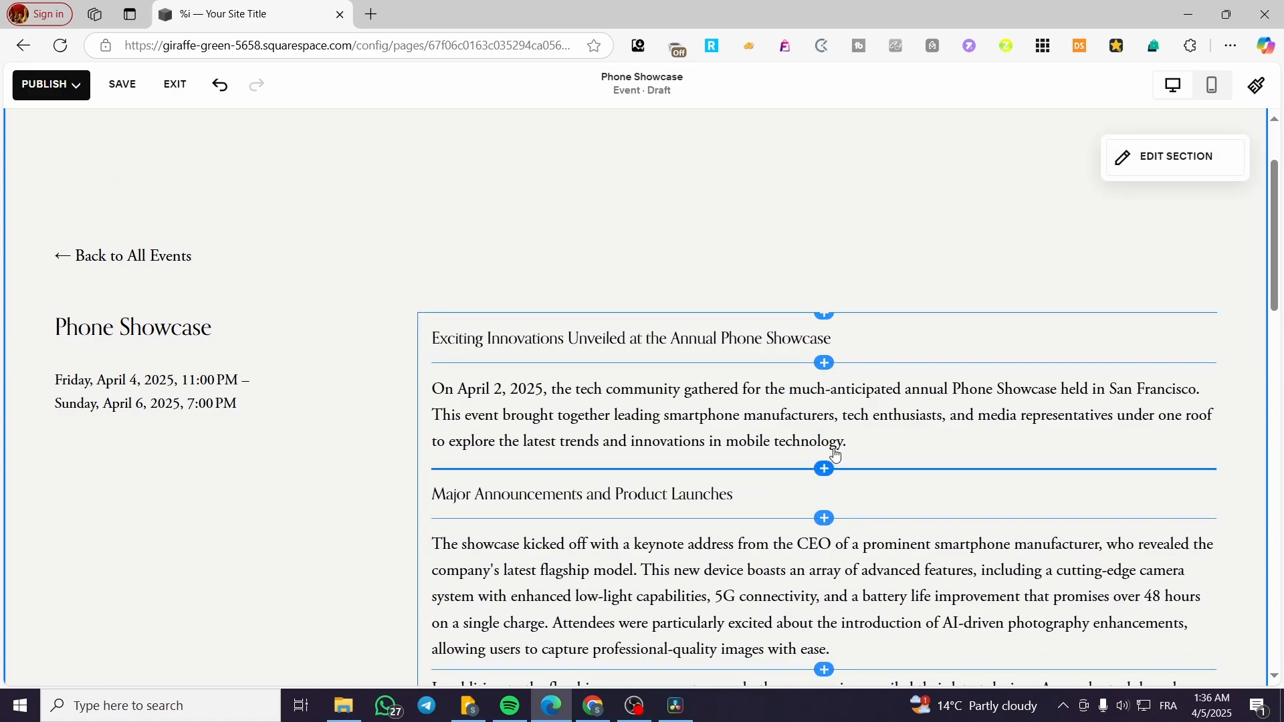
{"action": "left_click", "coordinate": [824, 317]}
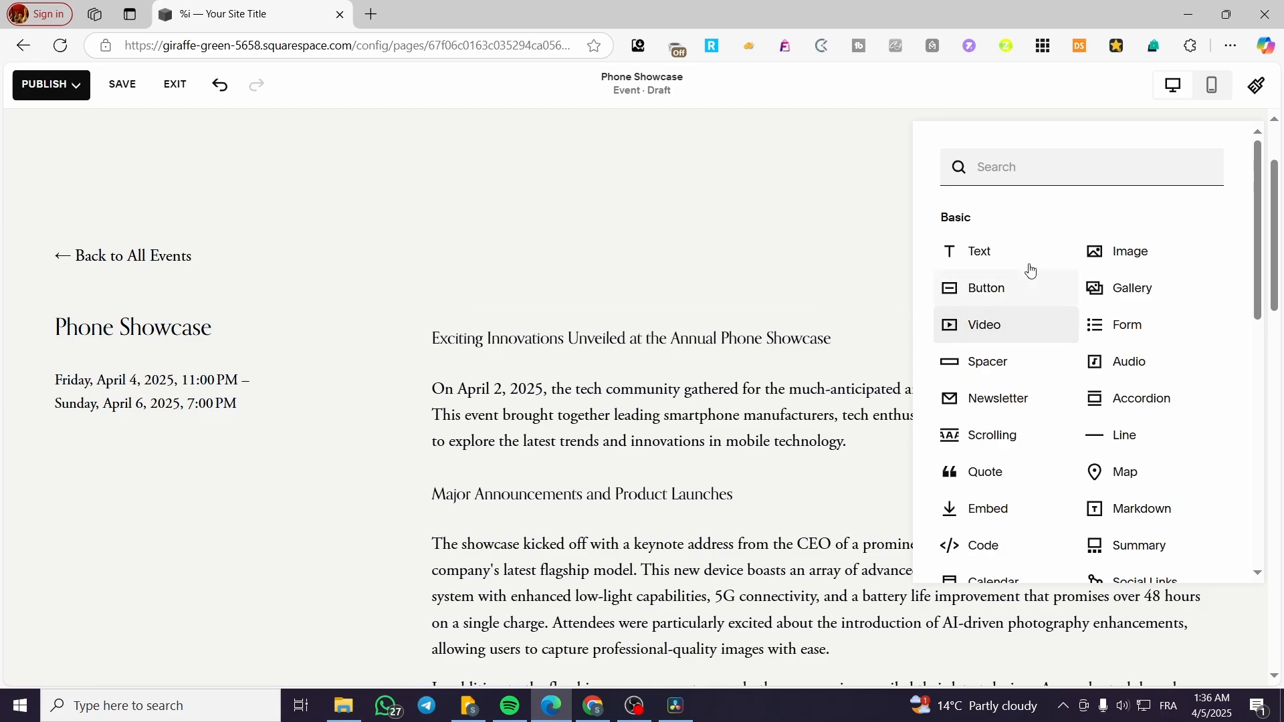
{"action": "left_click", "coordinate": [1143, 266]}
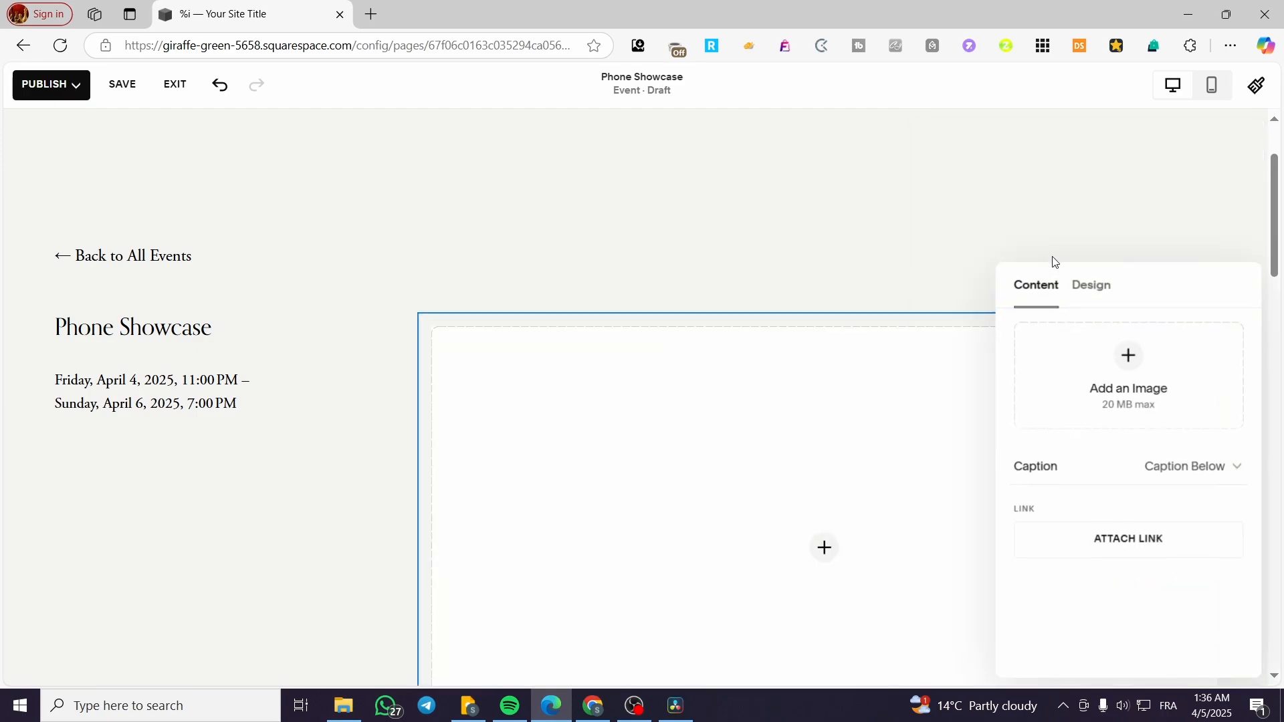
Step: Search the stock images for "phone" and place the picture of the smartphone beside a laptop in the image block
{"action": "left_click", "coordinate": [1123, 367]}
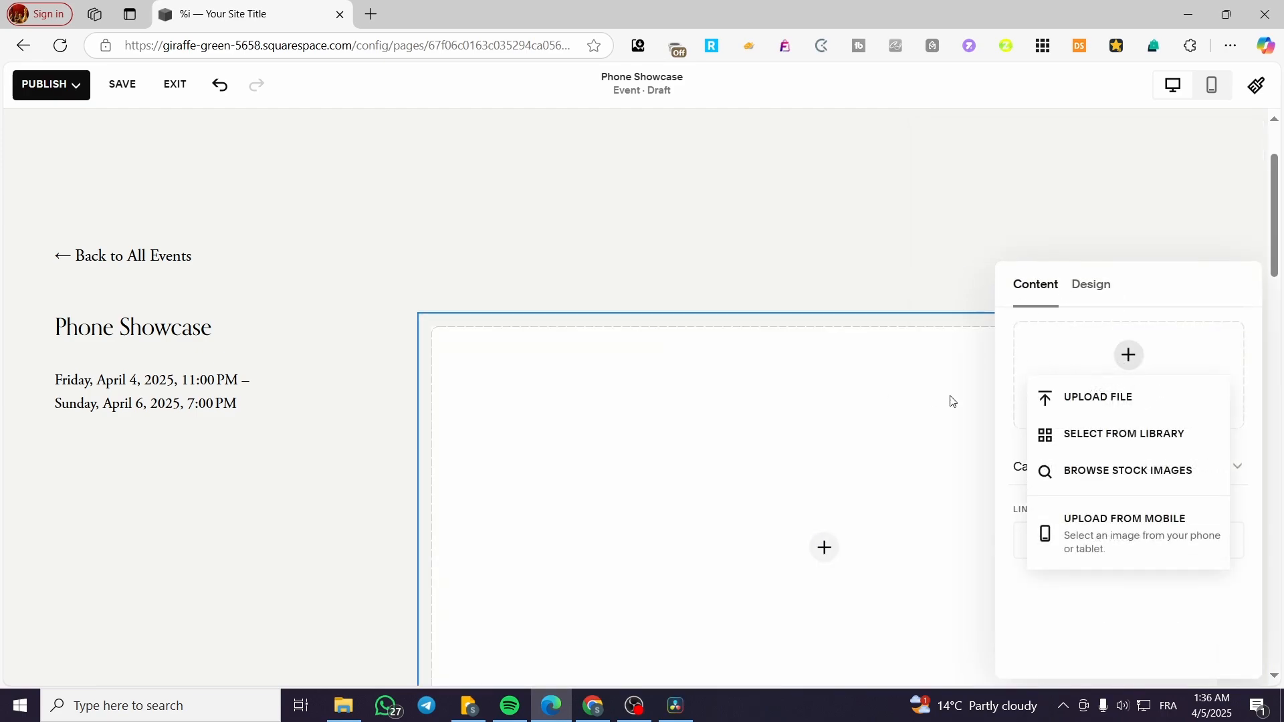
{"action": "left_click", "coordinate": [1083, 433]}
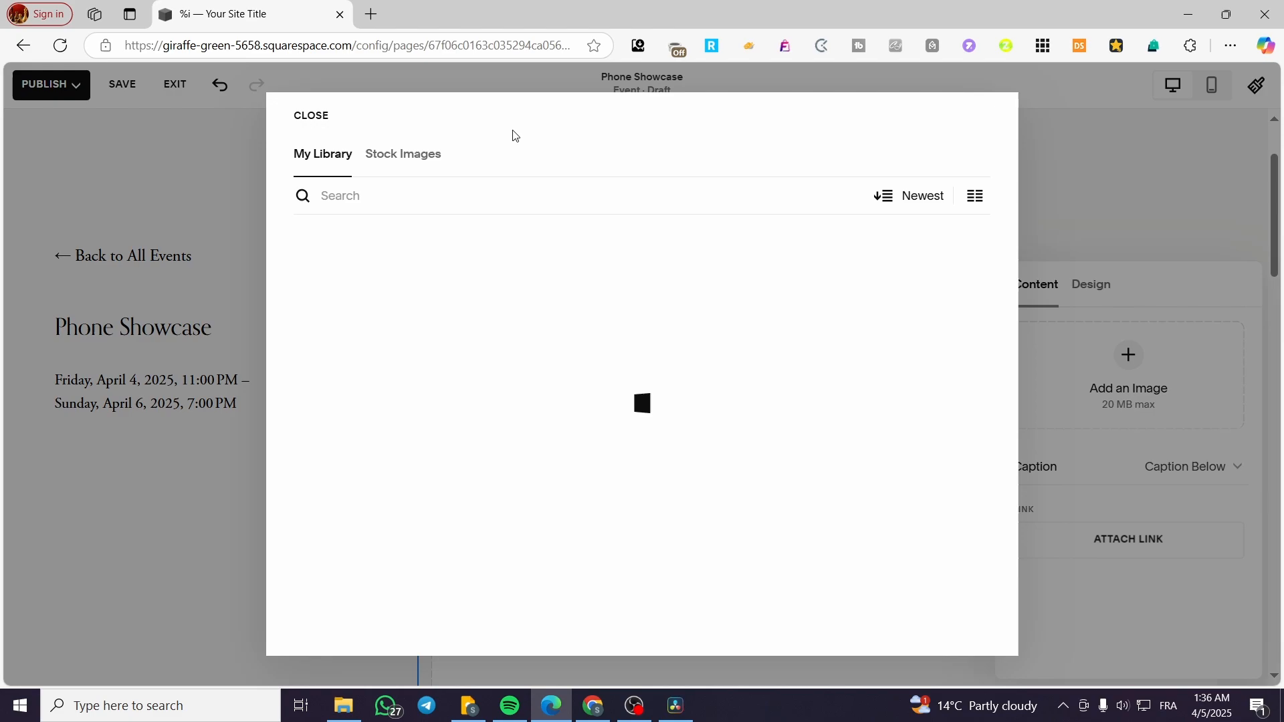
{"action": "left_click", "coordinate": [430, 157]}
{"action": "left_click", "coordinate": [390, 201]}
{"action": "type", "text": "phone"}
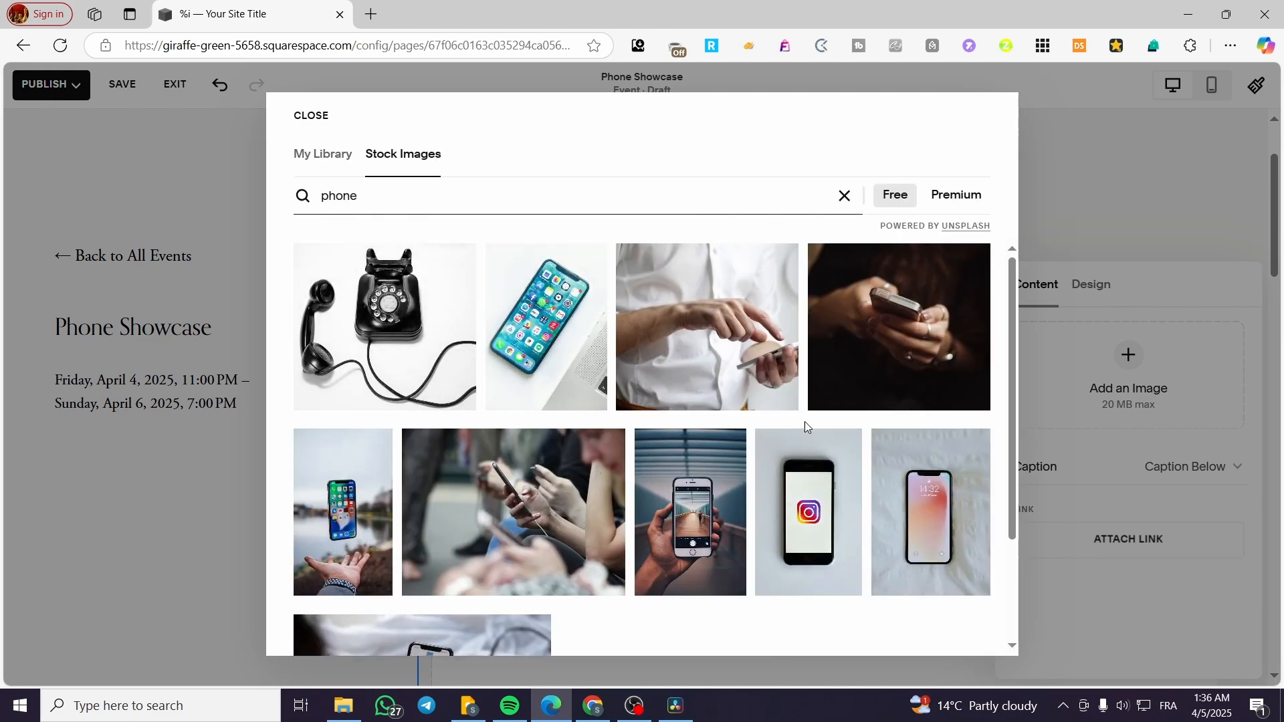
{"action": "left_click", "coordinate": [533, 319]}
{"action": "left_click", "coordinate": [315, 493]}
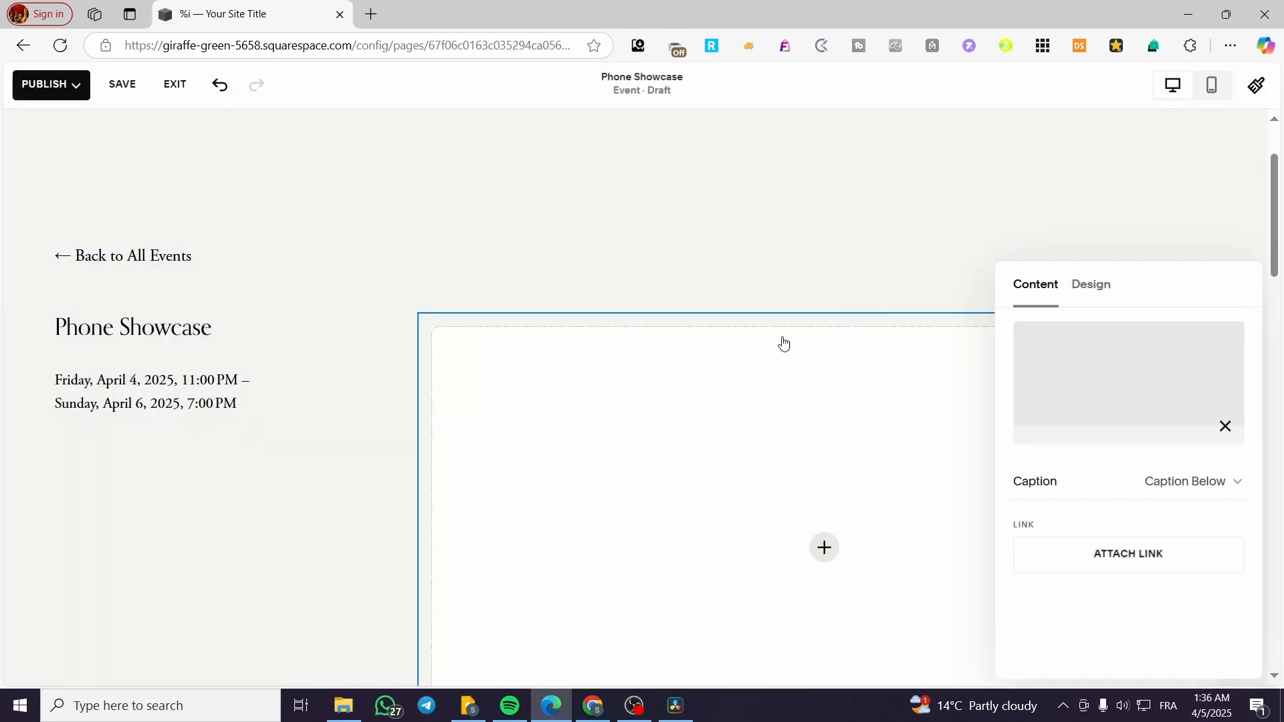
Step: Make the article's main title bold, trying Heading 2 before settling on the Heading 3 style
{"action": "scroll", "coordinate": [550, 386], "scroll_direction": "down", "scroll_amount": 4}
{"action": "scroll", "coordinate": [701, 393], "scroll_direction": "down", "scroll_amount": 3}
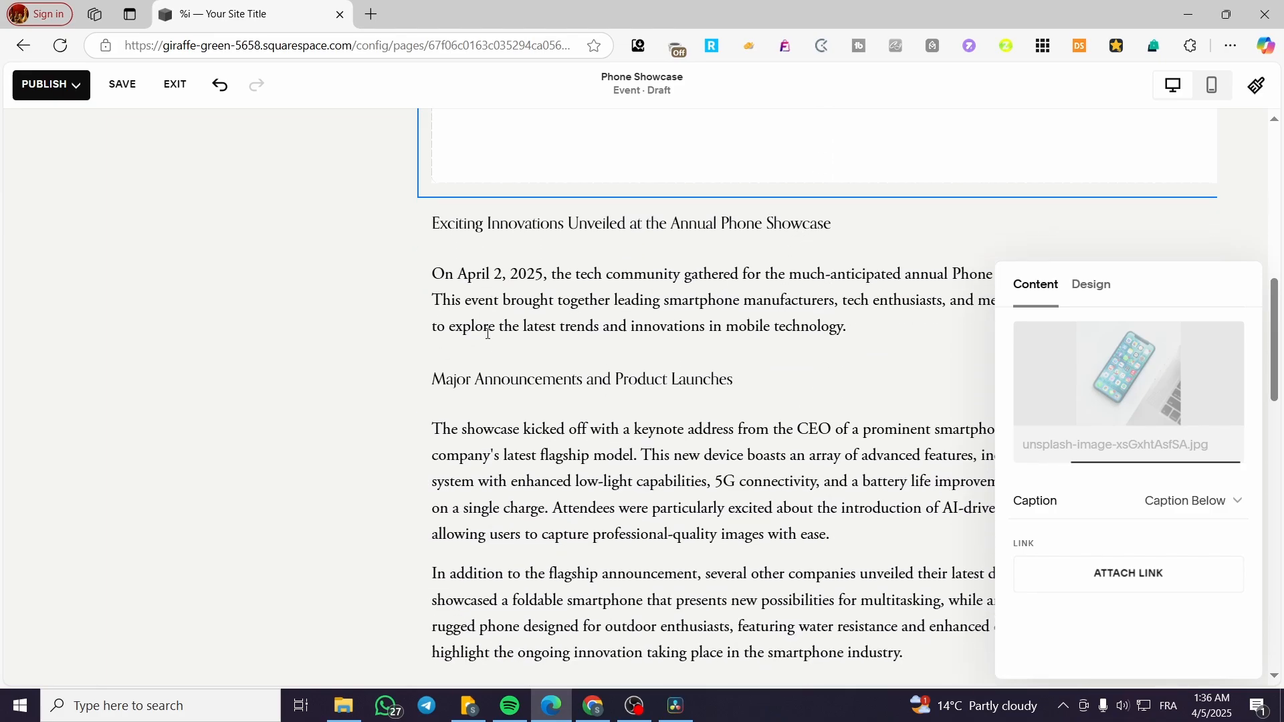
{"action": "mouse_move", "coordinate": [818, 229]}
{"action": "left_mouse_down"}
{"action": "mouse_move", "coordinate": [435, 224]}
{"action": "mouse_move", "coordinate": [831, 222]}
{"action": "left_mouse_up"}
{"action": "left_click", "coordinate": [435, 233]}
{"action": "left_click", "coordinate": [524, 170]}
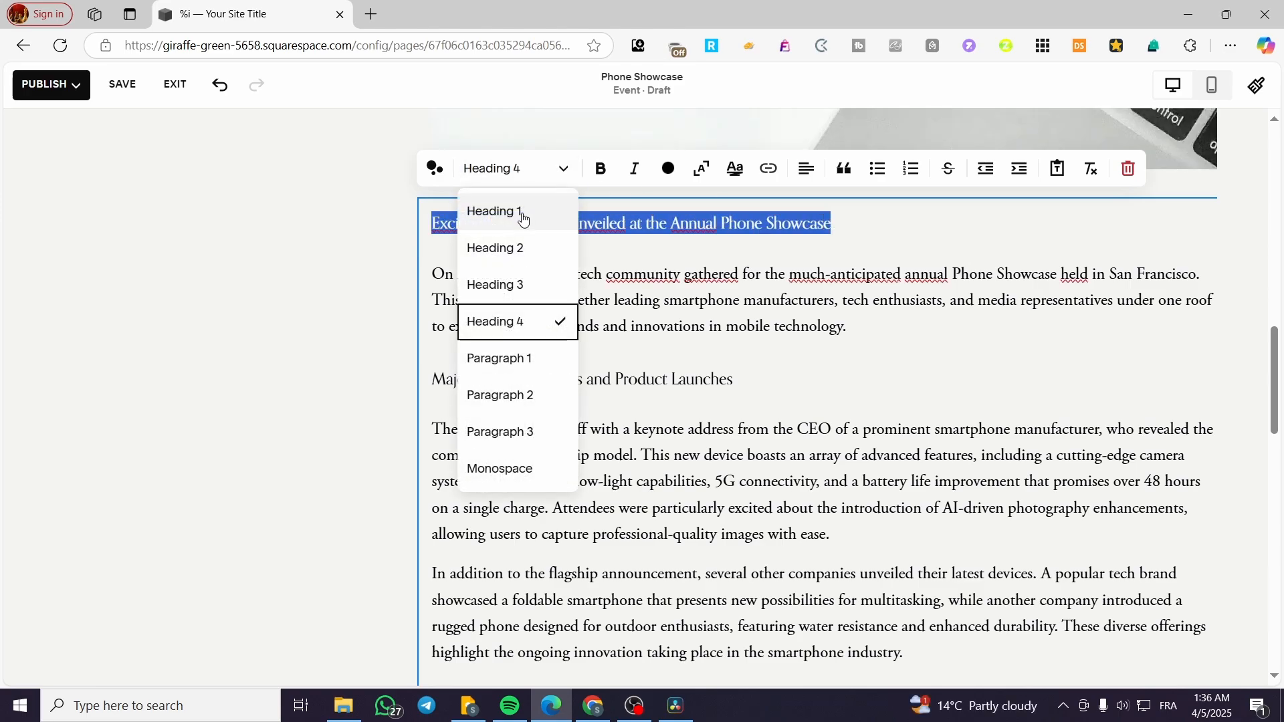
{"action": "left_click", "coordinate": [525, 247]}
{"action": "left_click", "coordinate": [601, 170]}
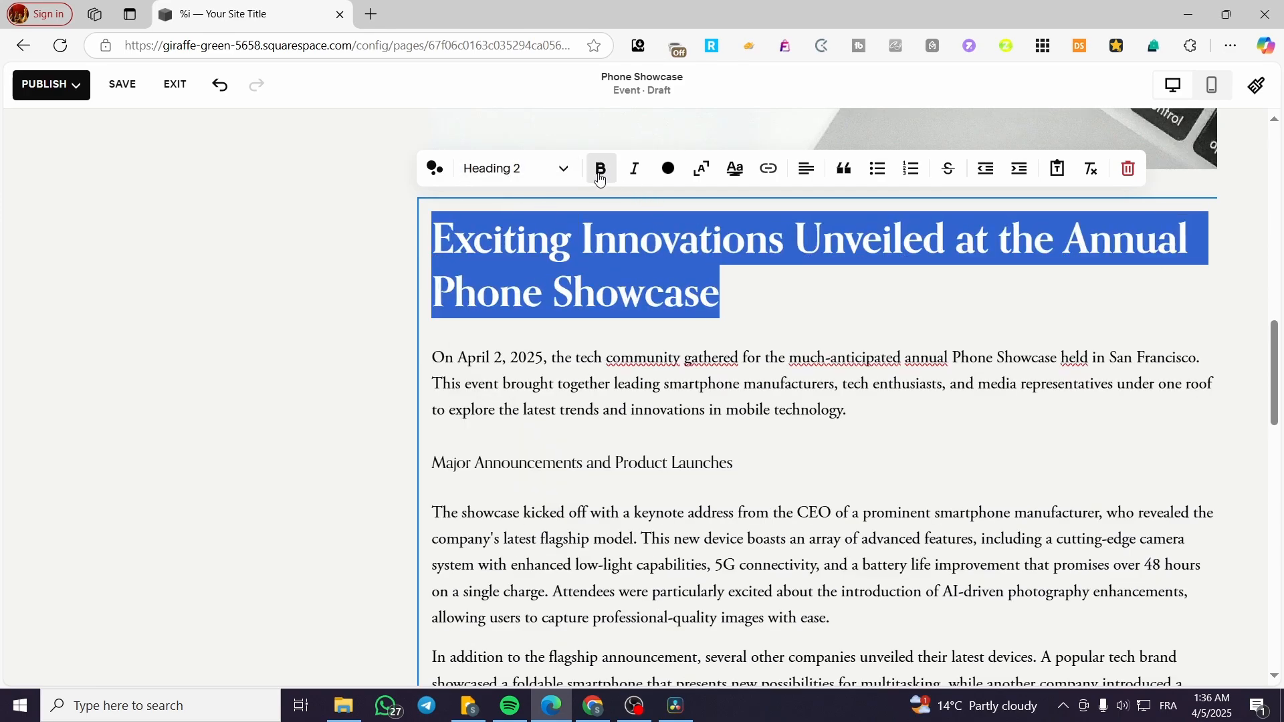
{"action": "left_click", "coordinate": [794, 292]}
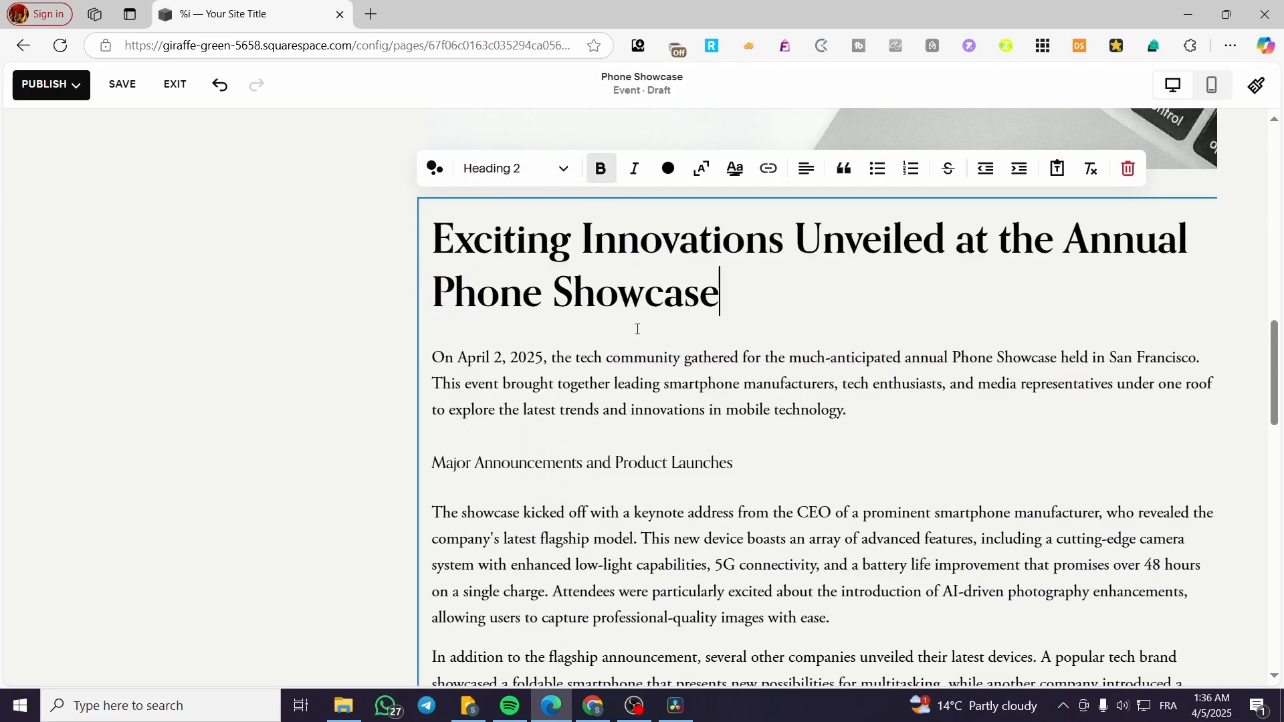
{"action": "left_click", "coordinate": [559, 169]}
{"action": "left_click", "coordinate": [493, 283]}
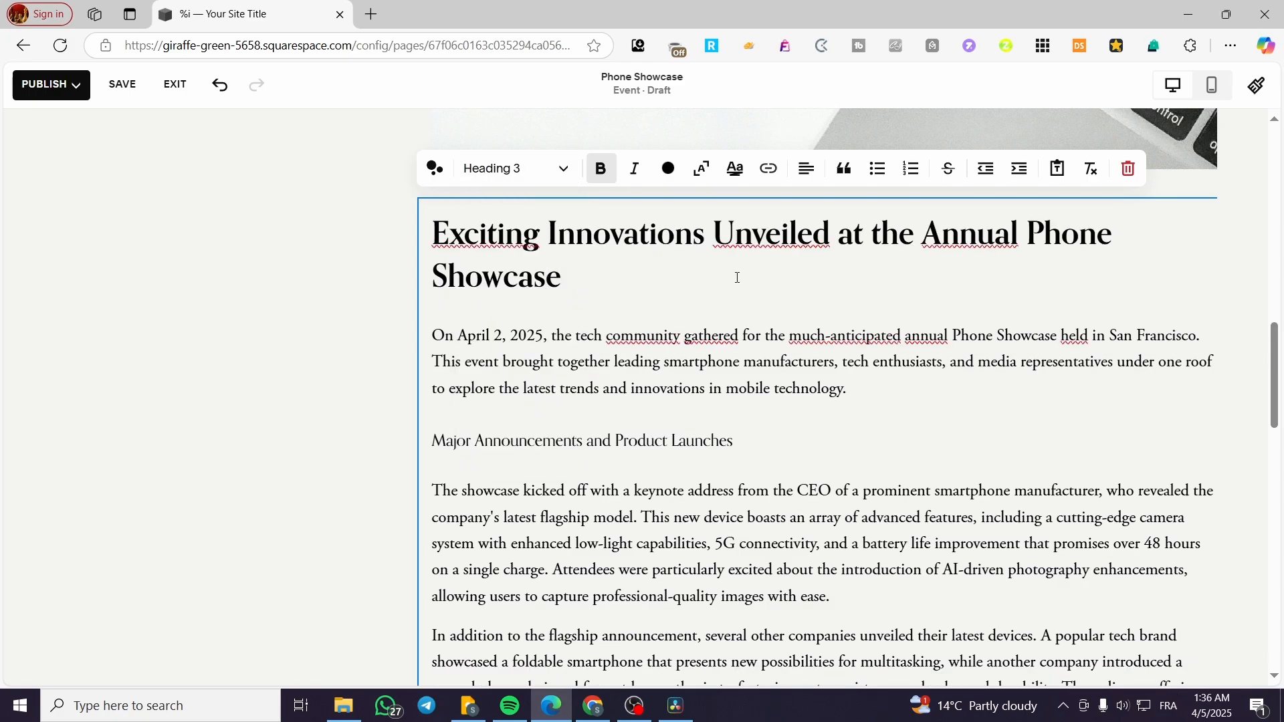
Step: Insert a spacer block above the "Major Announcements and Product Launches" heading and select it
{"action": "left_click", "coordinate": [733, 439]}
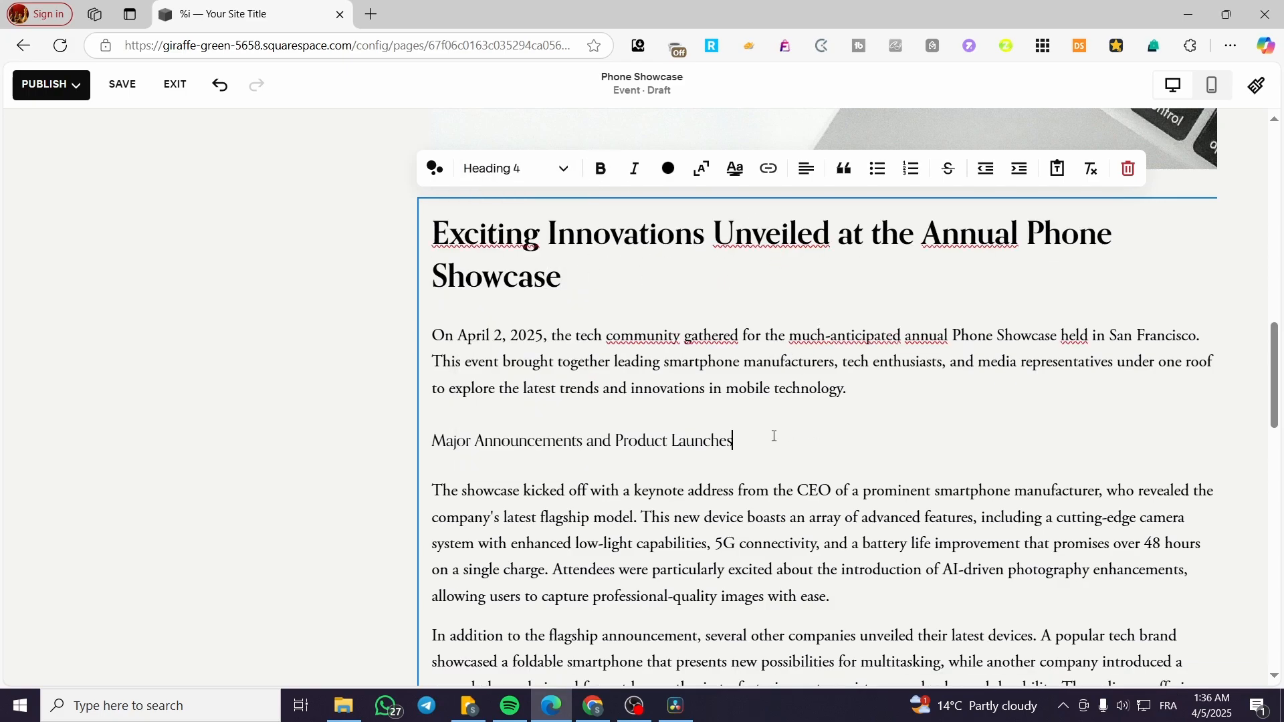
{"action": "left_click", "coordinate": [344, 435]}
{"action": "left_click", "coordinate": [824, 416]}
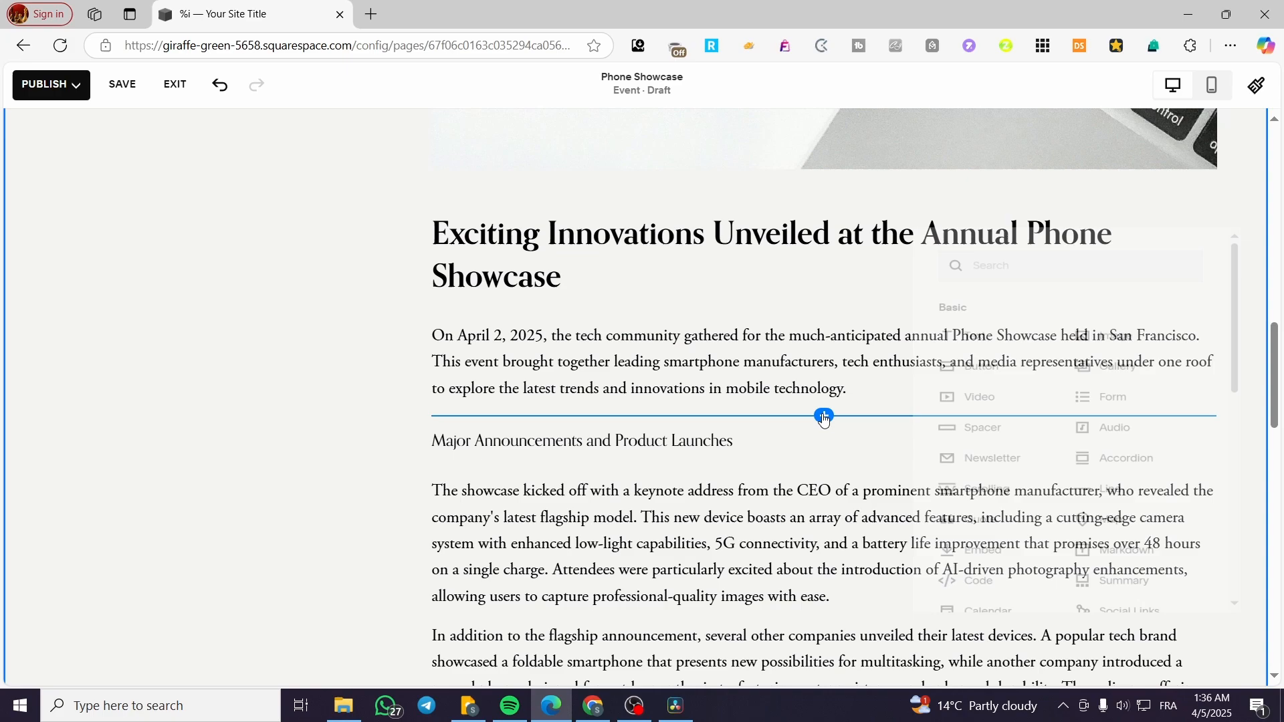
{"action": "left_click", "coordinate": [966, 431]}
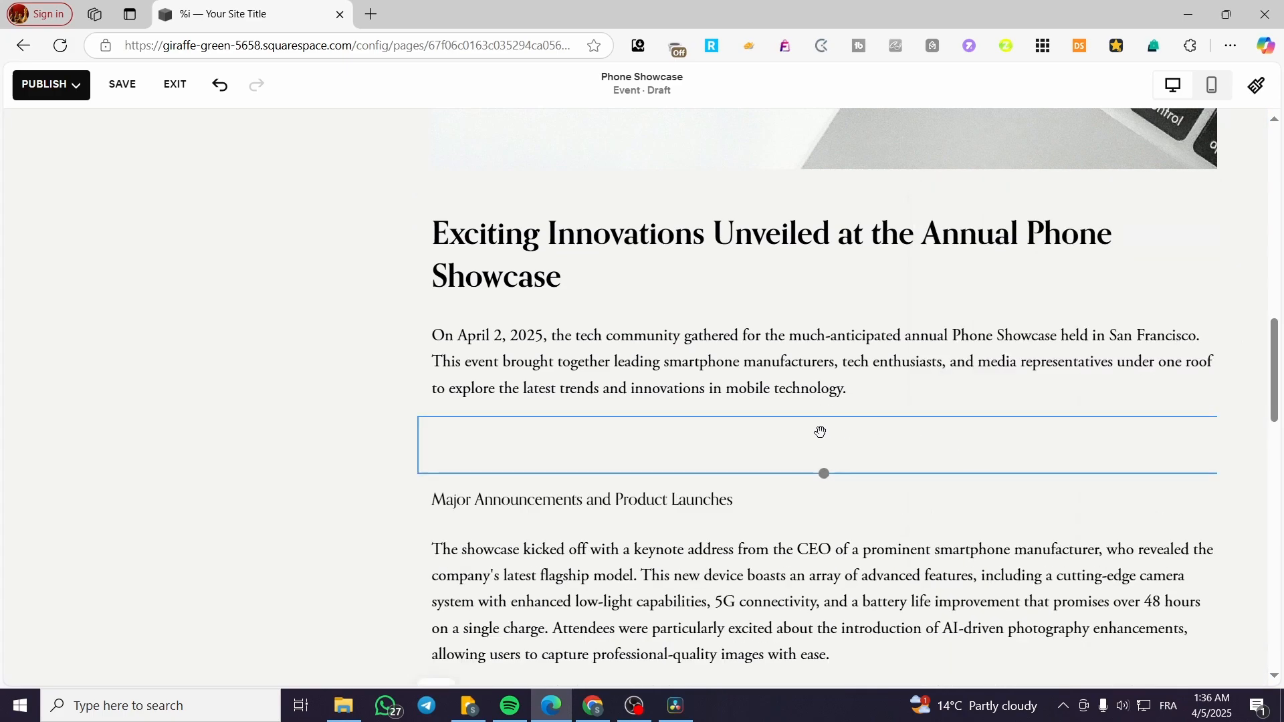
{"action": "left_click", "coordinate": [366, 456]}
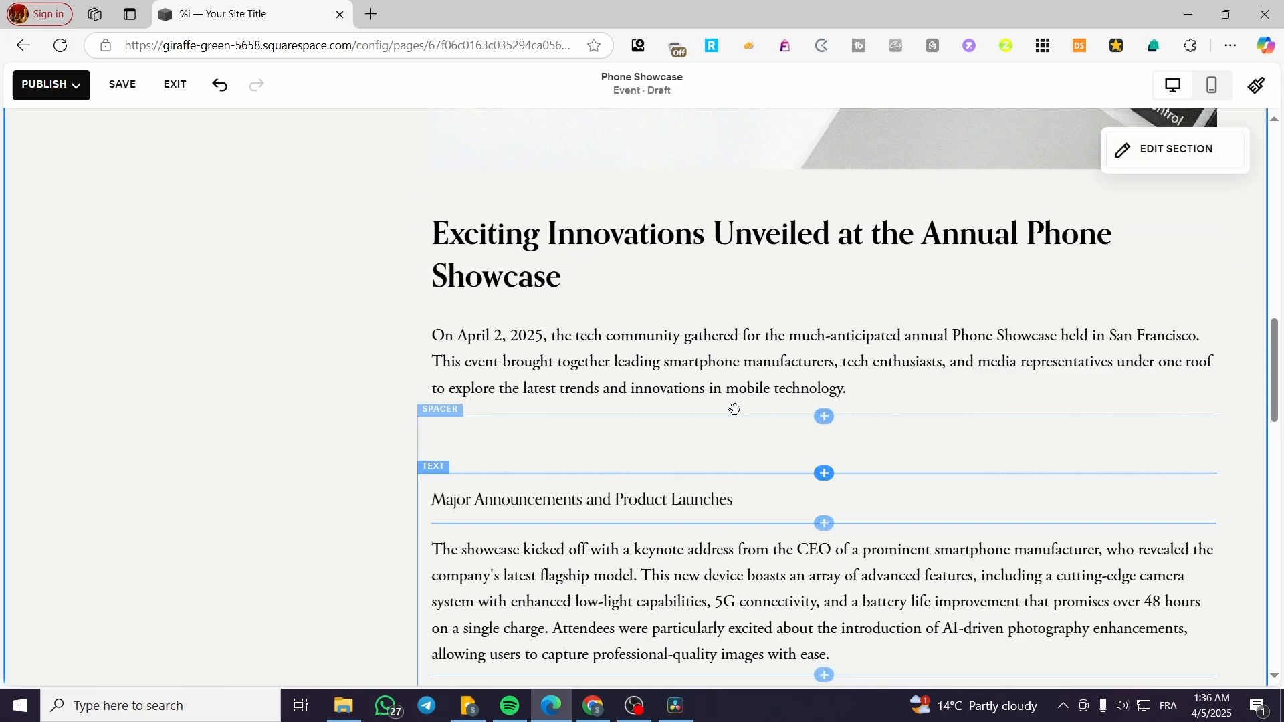
{"action": "left_click", "coordinate": [722, 438]}
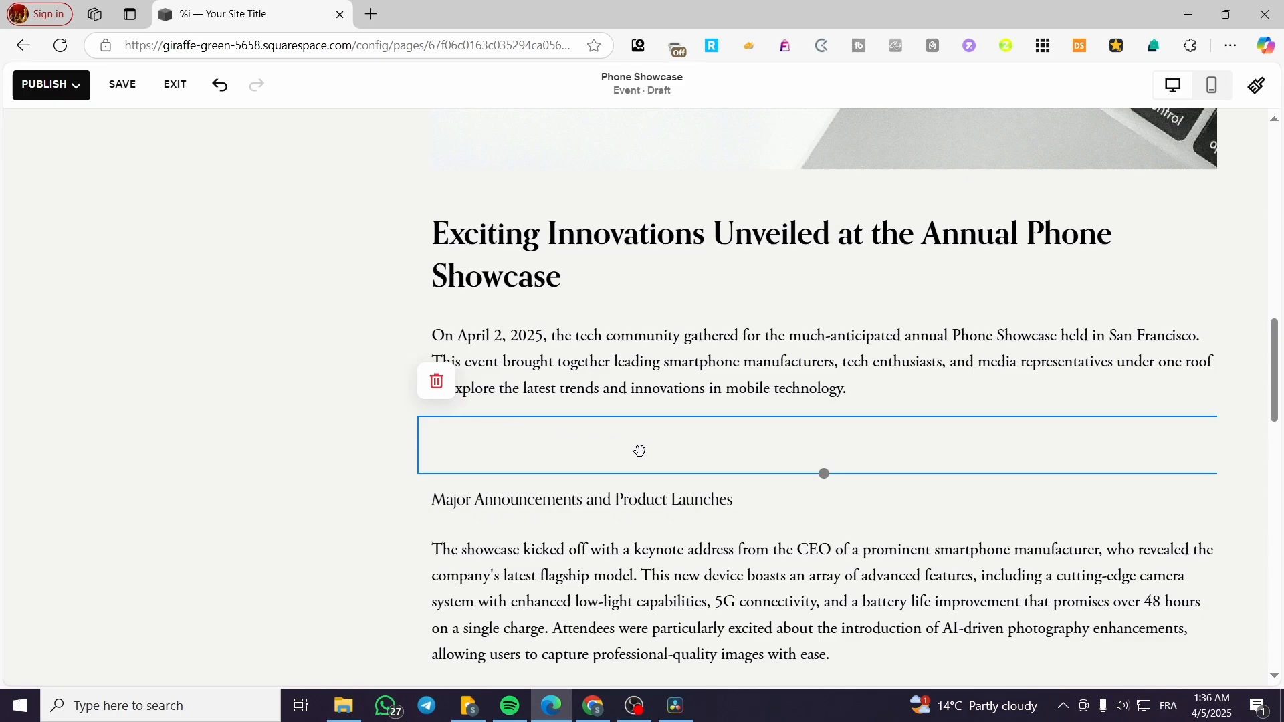
Step: Insert a line block between the two paragraphs under the "Major Announcements and Product Launches" heading
{"action": "left_click", "coordinate": [856, 510]}
{"action": "scroll", "coordinate": [347, 531], "scroll_direction": "down", "scroll_amount": 1}
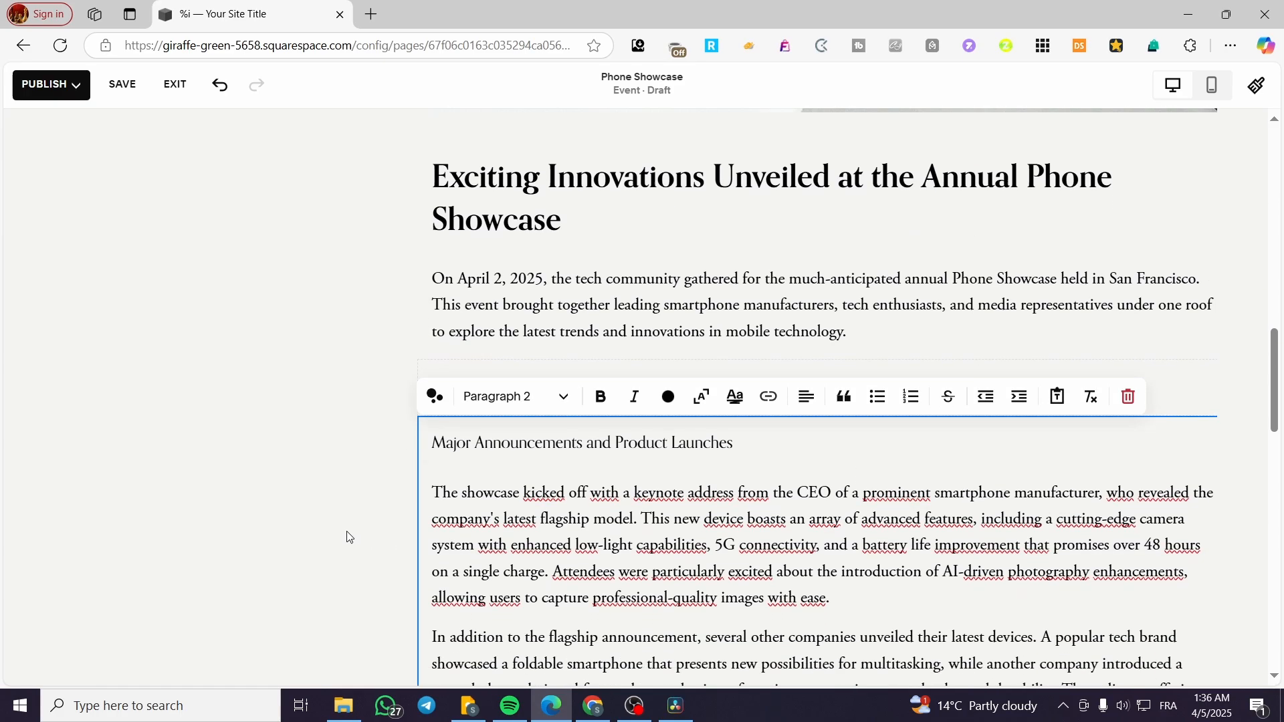
{"action": "left_click", "coordinate": [346, 531]}
{"action": "scroll", "coordinate": [321, 519], "scroll_direction": "down", "scroll_amount": 4}
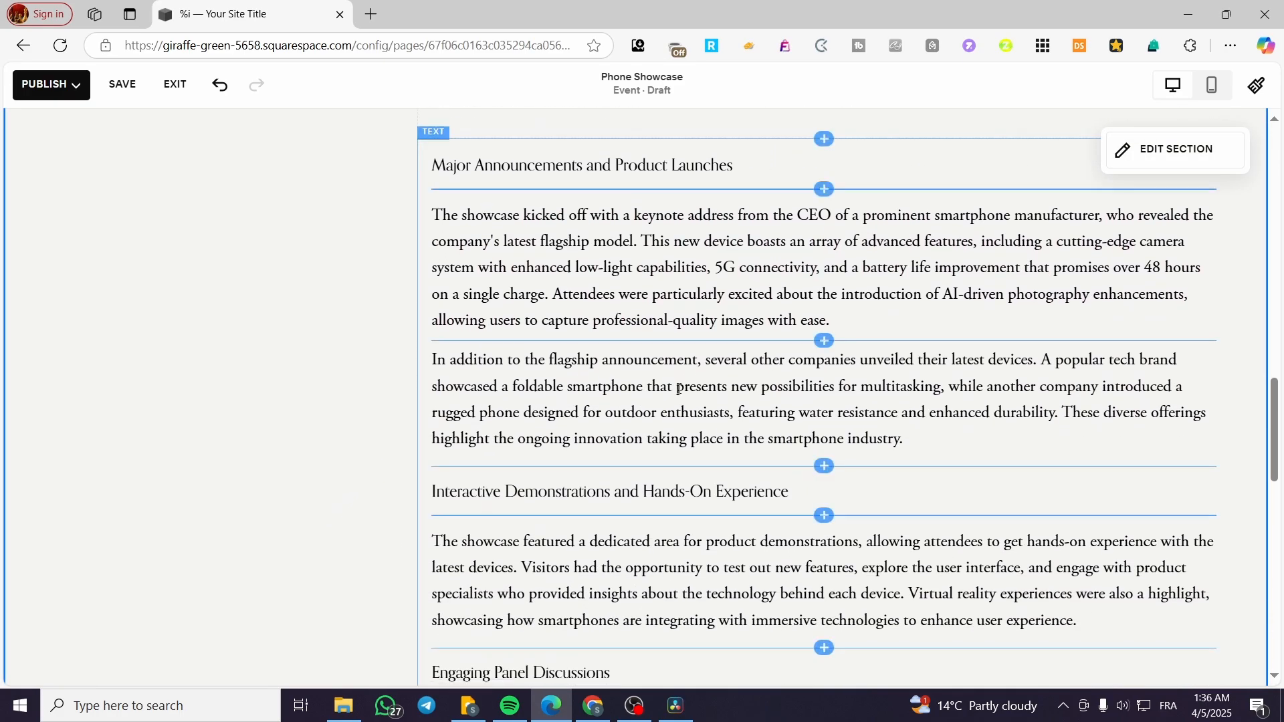
{"action": "left_click", "coordinate": [824, 340]}
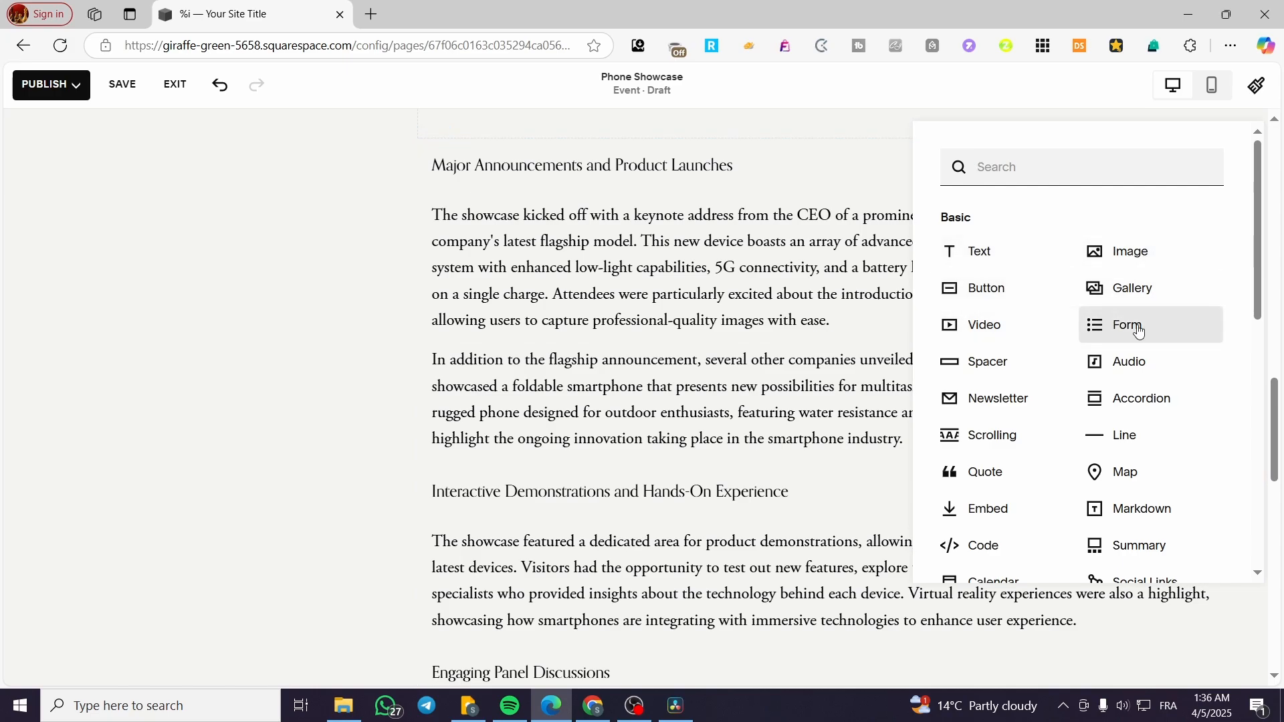
{"action": "left_click", "coordinate": [1123, 435]}
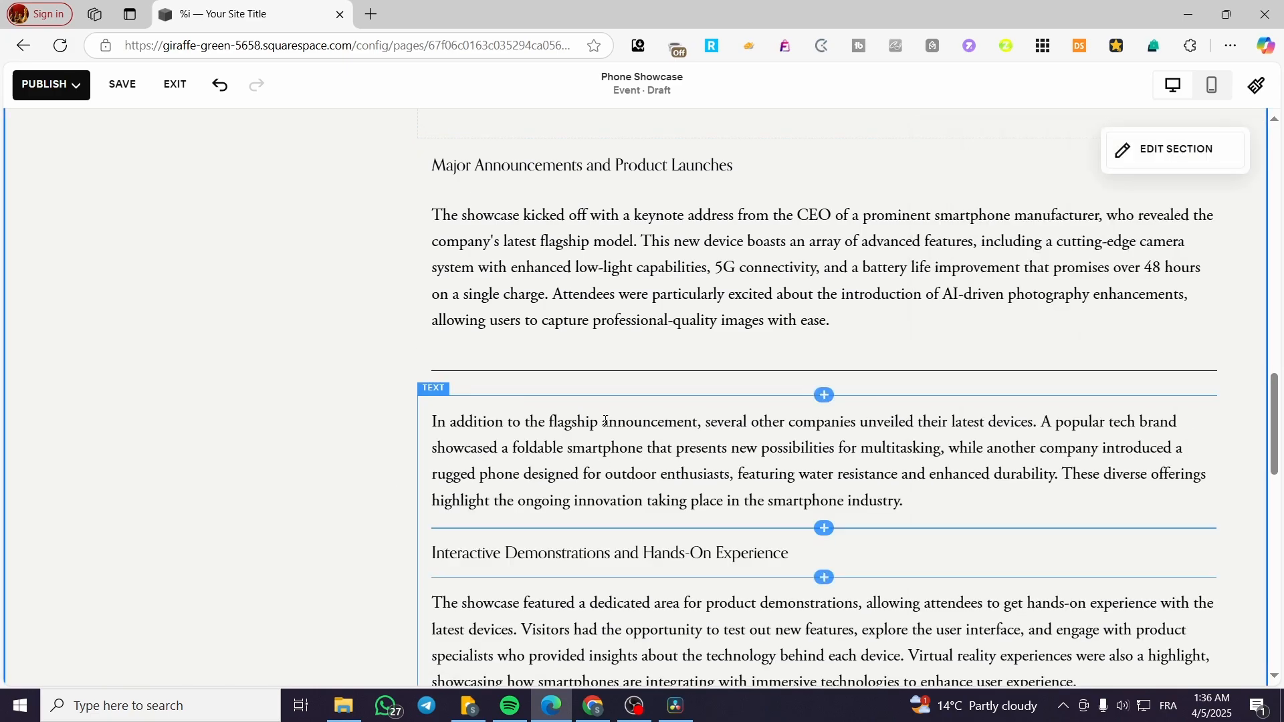
{"action": "scroll", "coordinate": [166, 367], "scroll_direction": "up", "scroll_amount": 2}
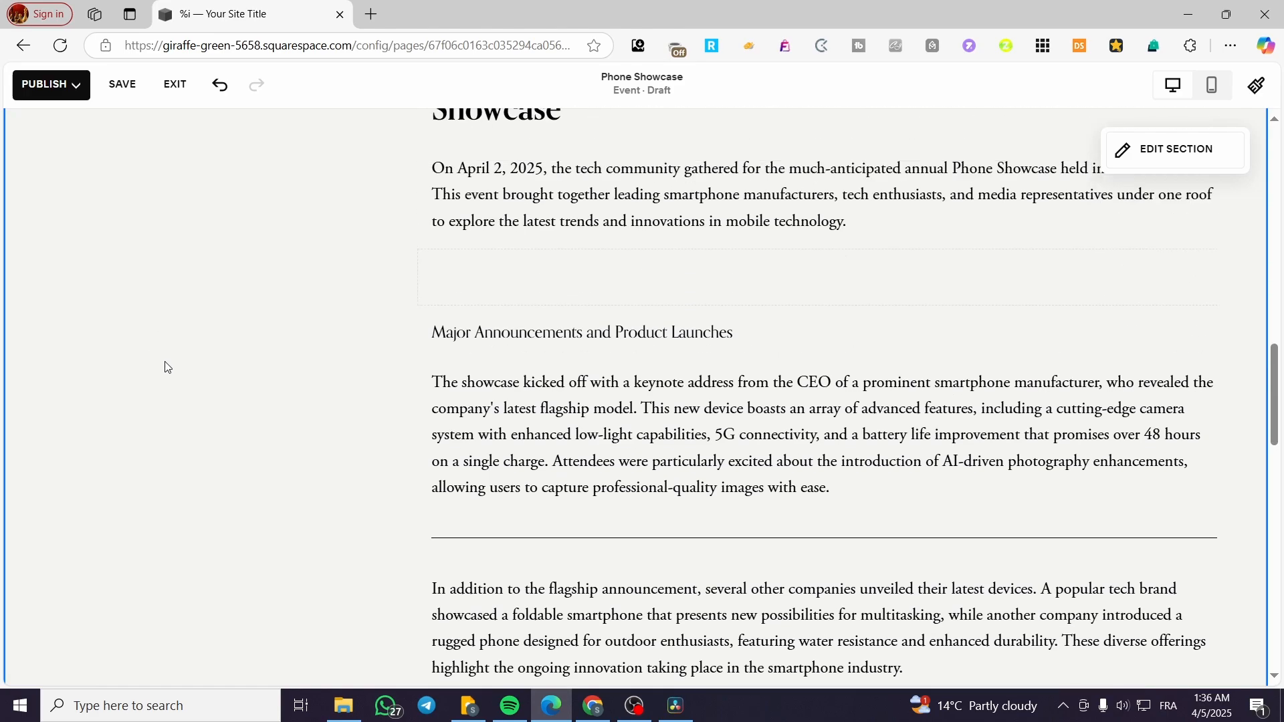
{"action": "left_click", "coordinate": [752, 280]}
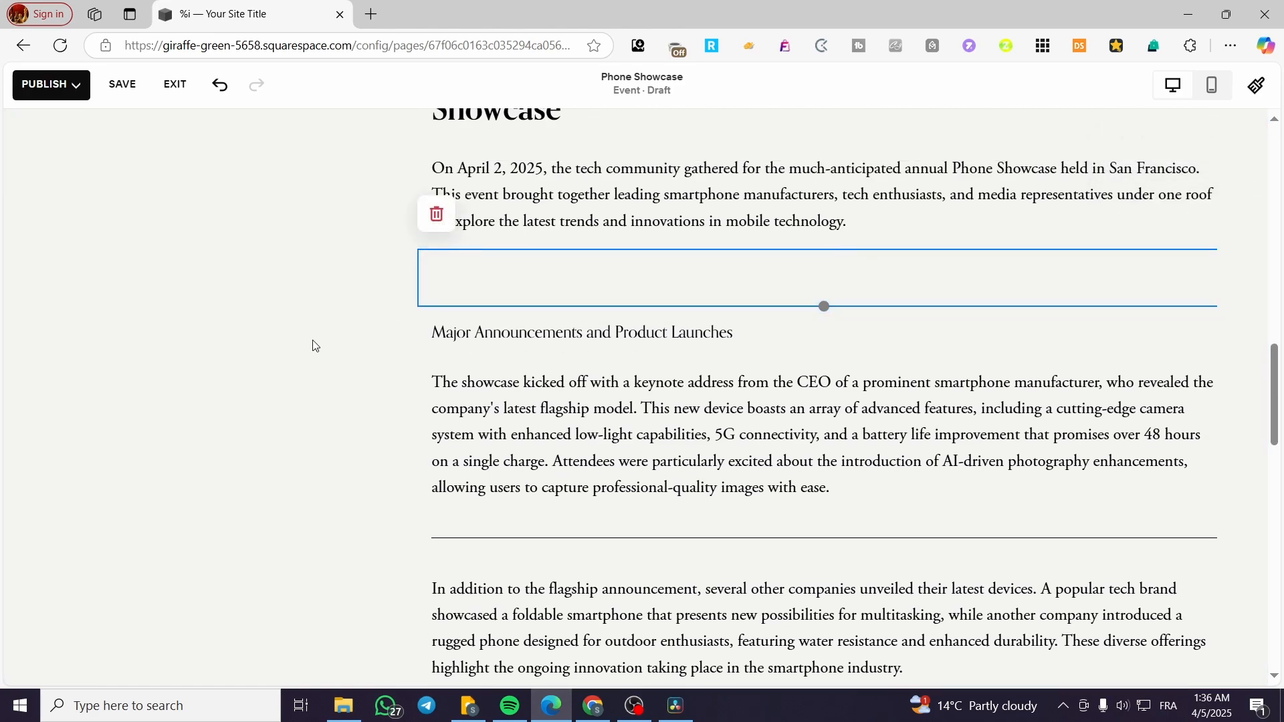
{"action": "left_click", "coordinate": [284, 364]}
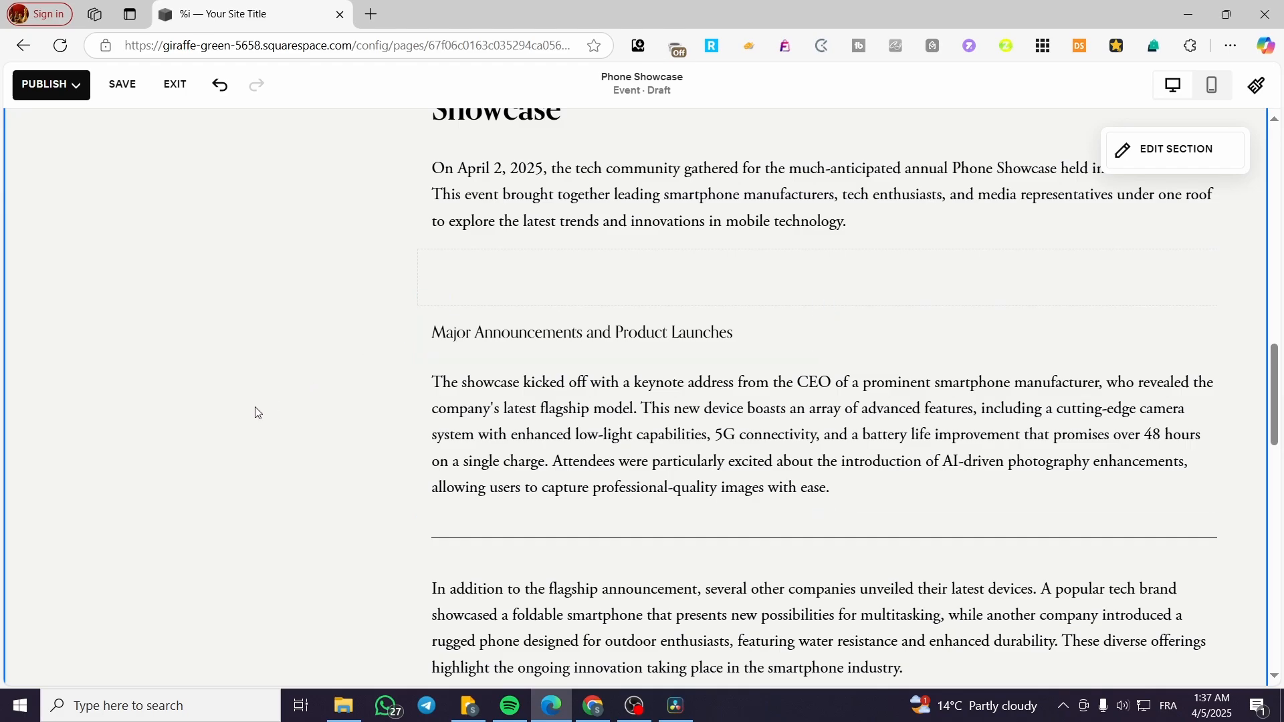
{"action": "scroll", "coordinate": [275, 453], "scroll_direction": "down", "scroll_amount": 5}
{"action": "scroll", "coordinate": [361, 444], "scroll_direction": "up", "scroll_amount": 15}
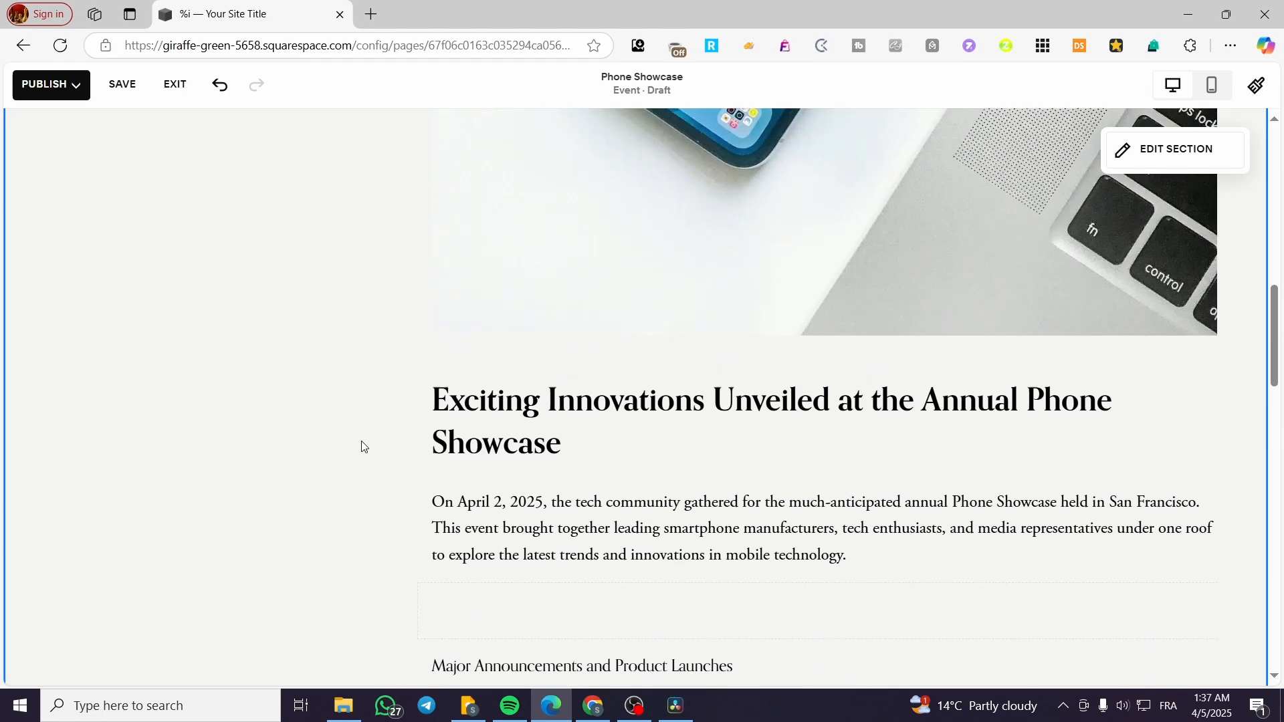
{"action": "scroll", "coordinate": [353, 446], "scroll_direction": "up", "scroll_amount": 6}
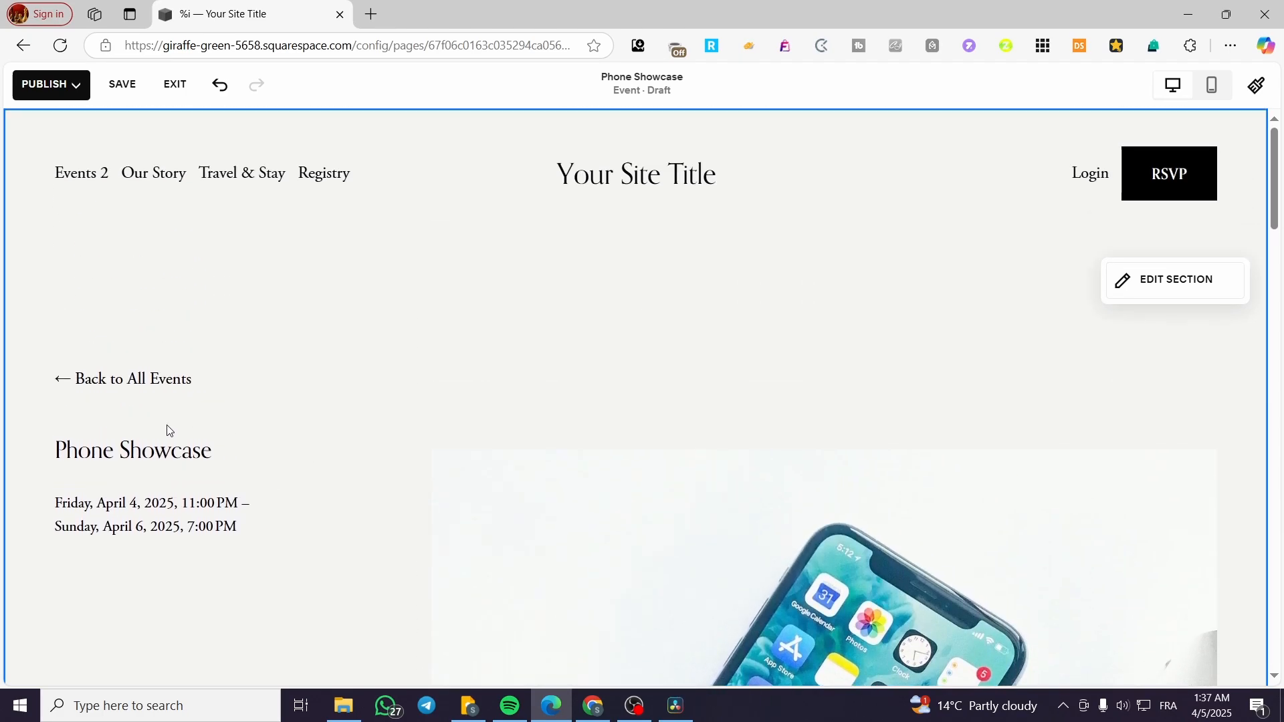
Step: Save the Phone Showcase event without publishing it and exit the editor
{"action": "left_click", "coordinate": [73, 88]}
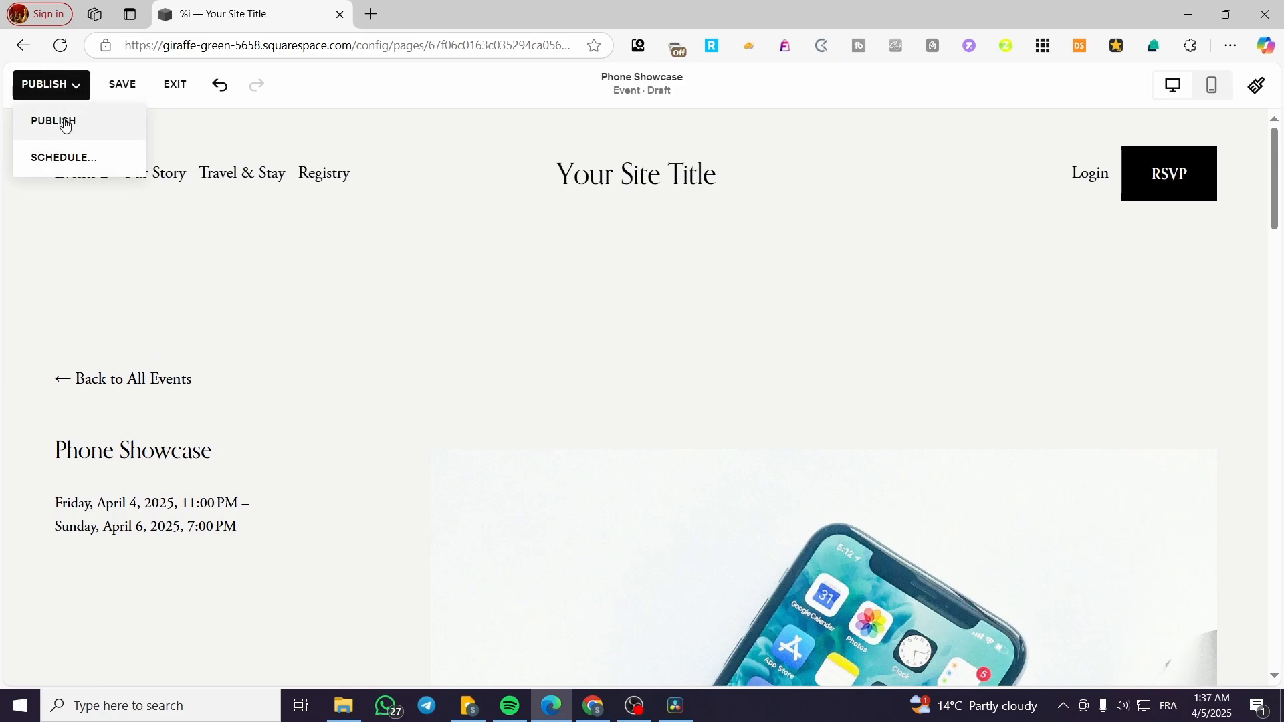
{"action": "left_click", "coordinate": [125, 87]}
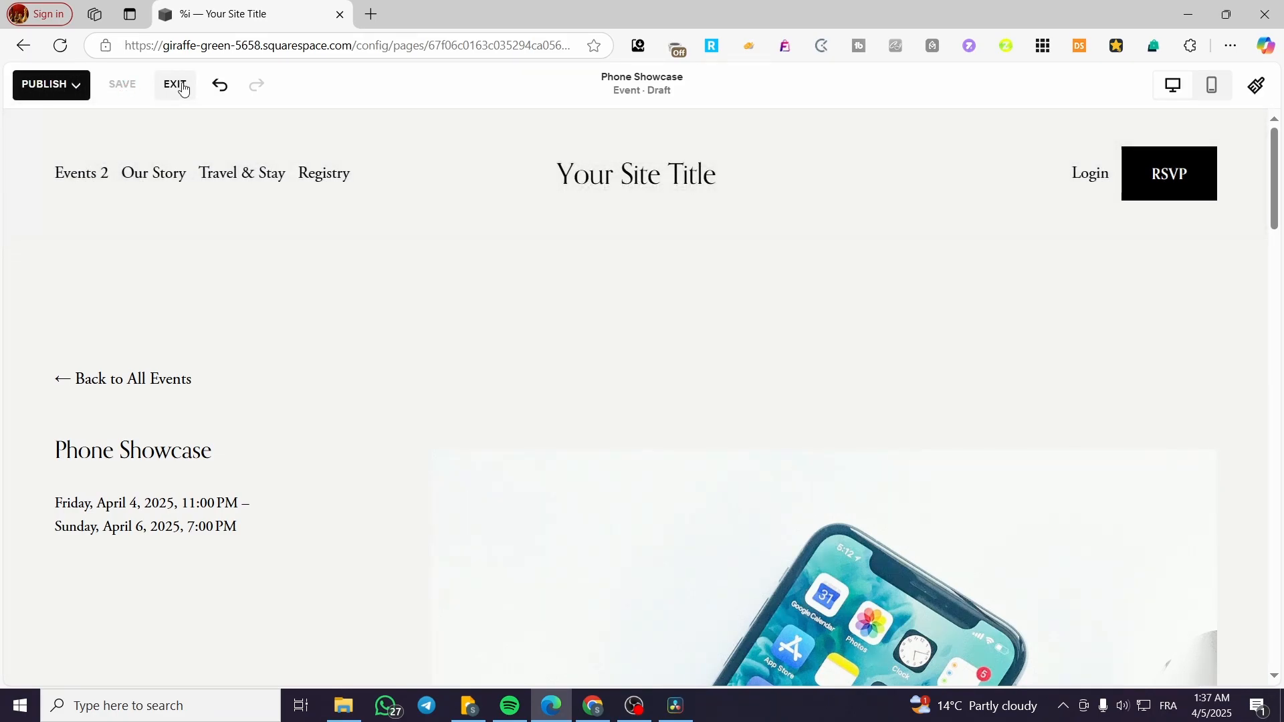
{"action": "left_click", "coordinate": [175, 85]}
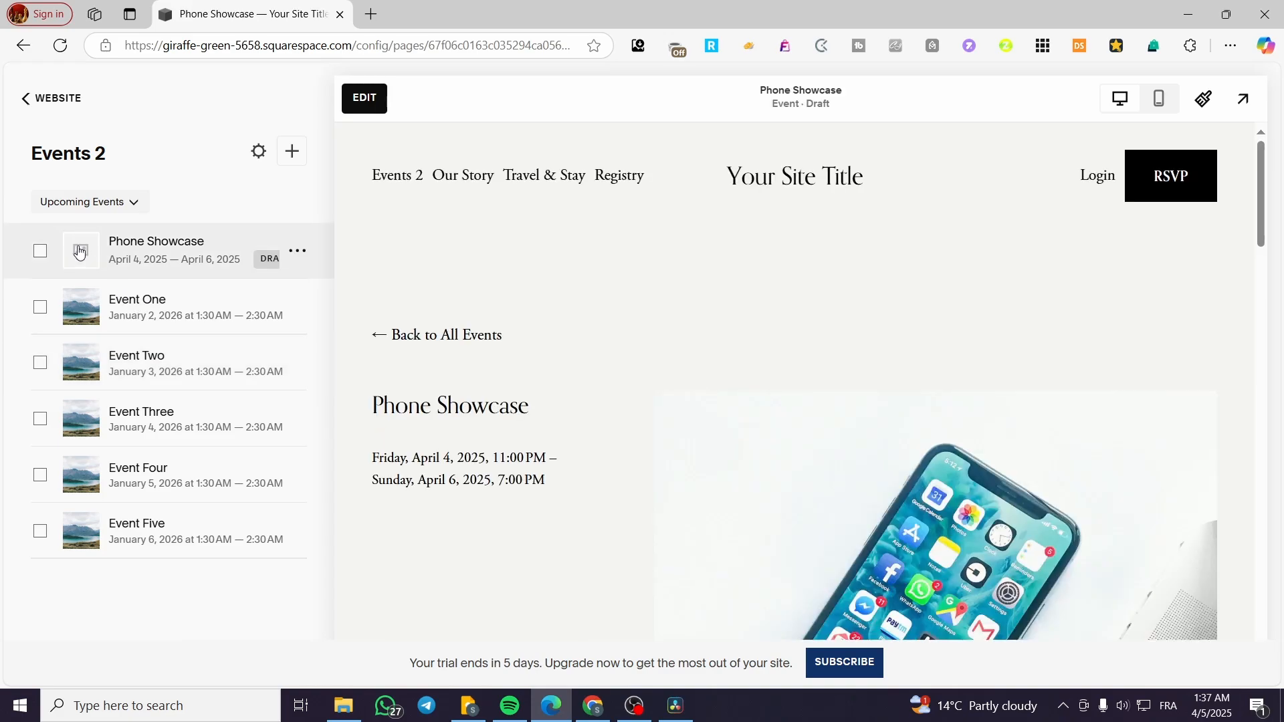
Step: Open the Phone Showcase event's settings and bring up the file chooser for its featured image, leaving without choosing a file
{"action": "left_click", "coordinate": [299, 251]}
{"action": "left_click", "coordinate": [296, 287]}
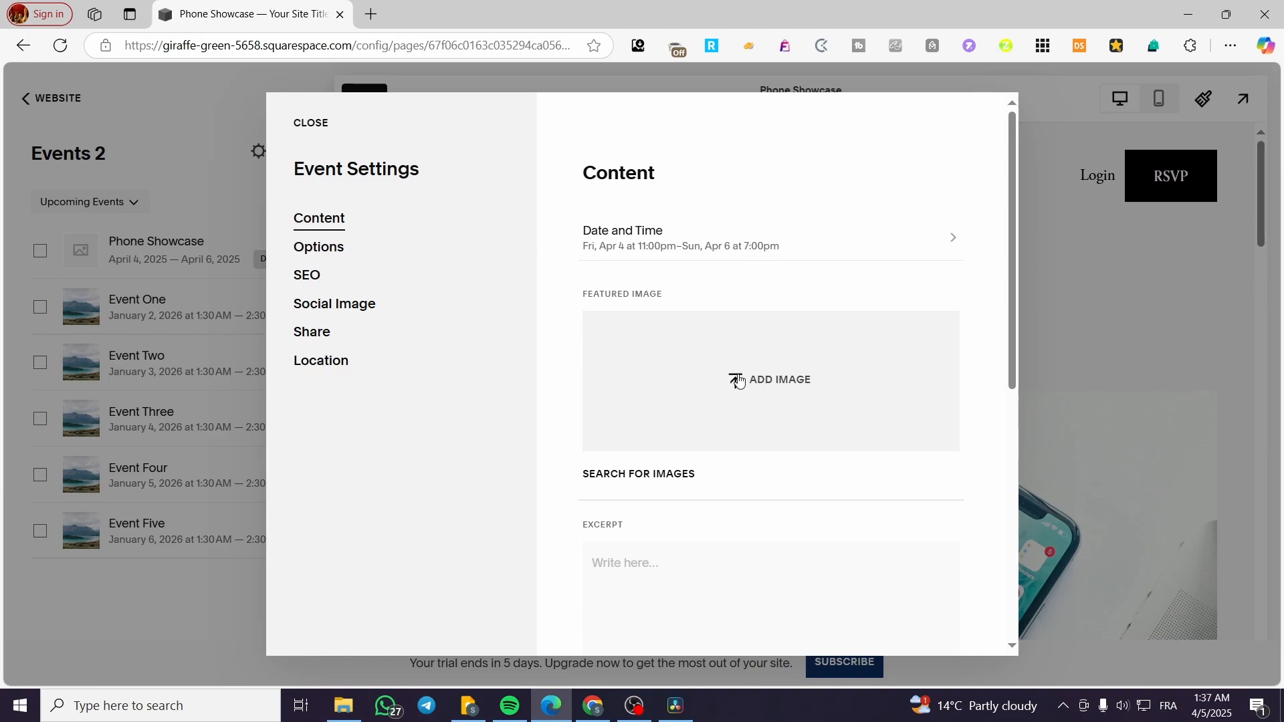
{"action": "left_click", "coordinate": [736, 382]}
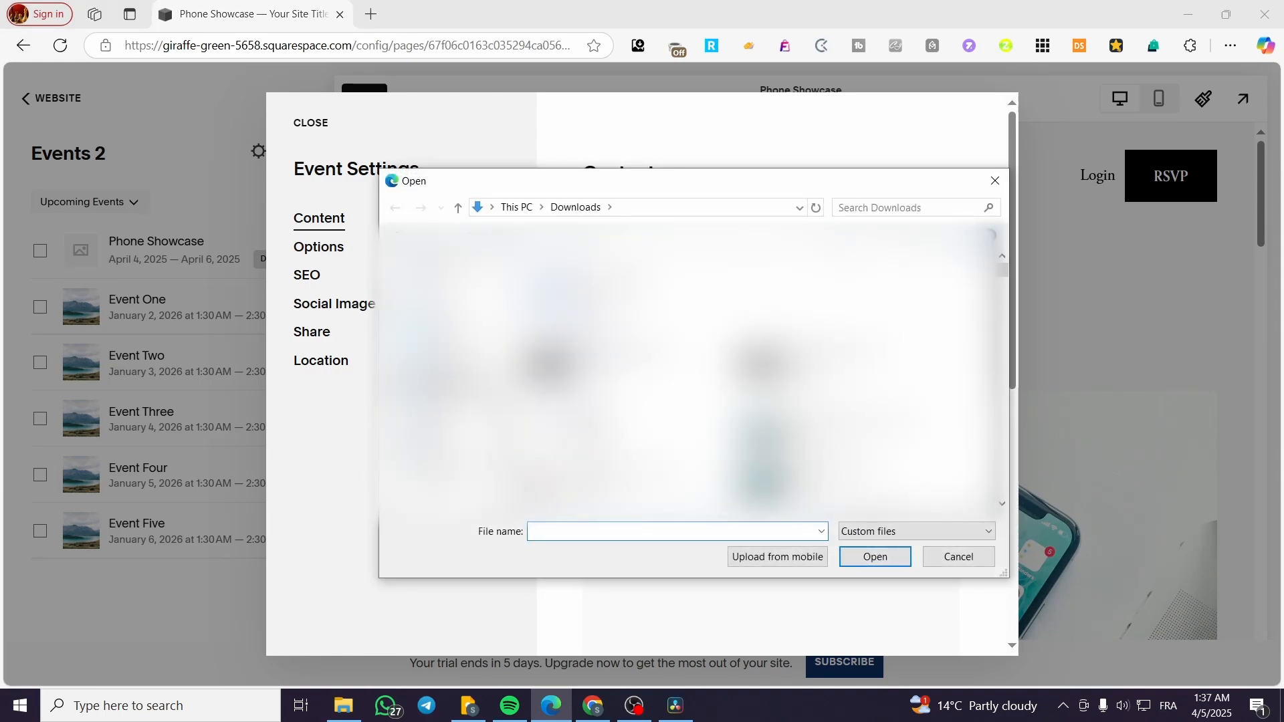
{"action": "left_click", "coordinate": [998, 181]}
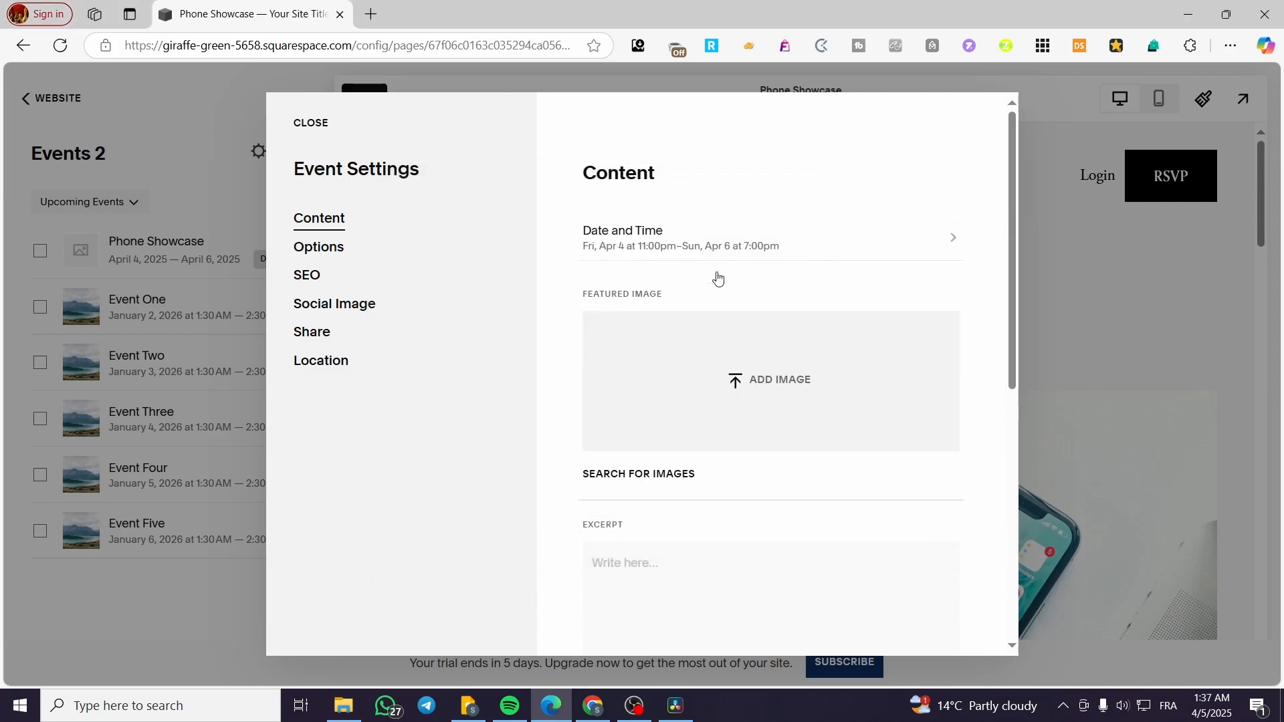
Step: Turn on comments and the Featured Event flag in the event's options
{"action": "left_click", "coordinate": [329, 248]}
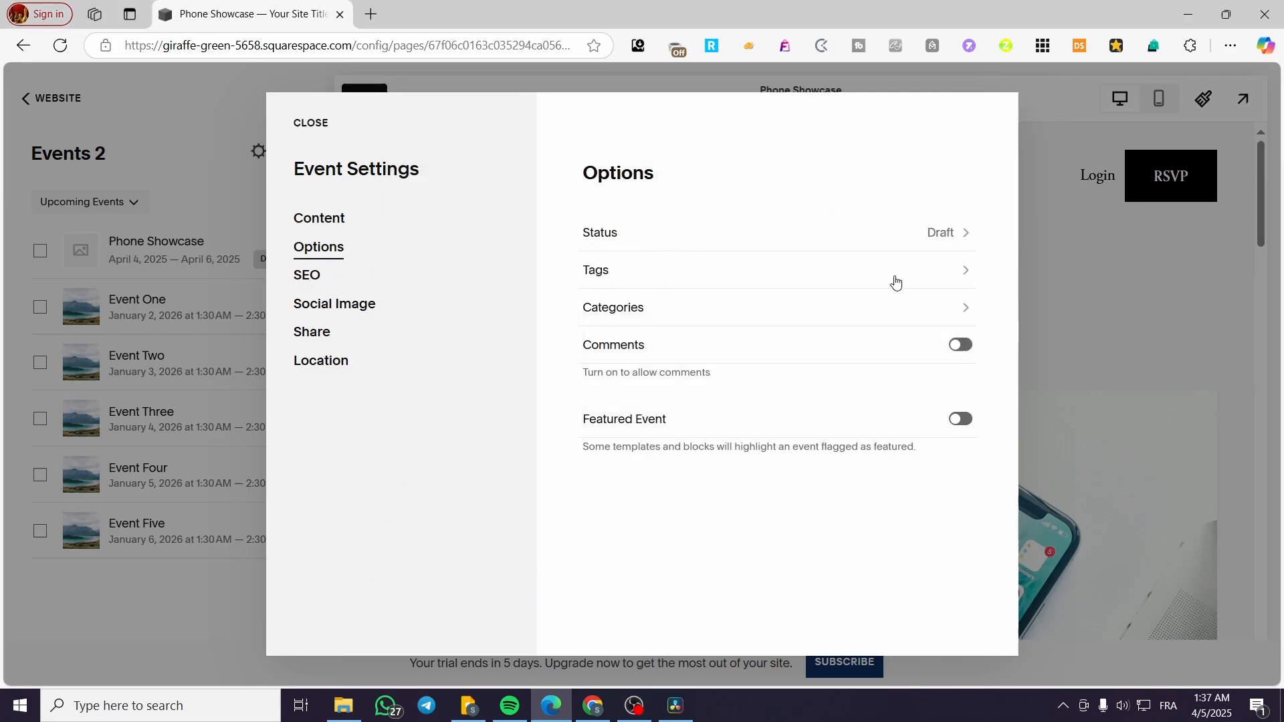
{"action": "left_click", "coordinate": [963, 349]}
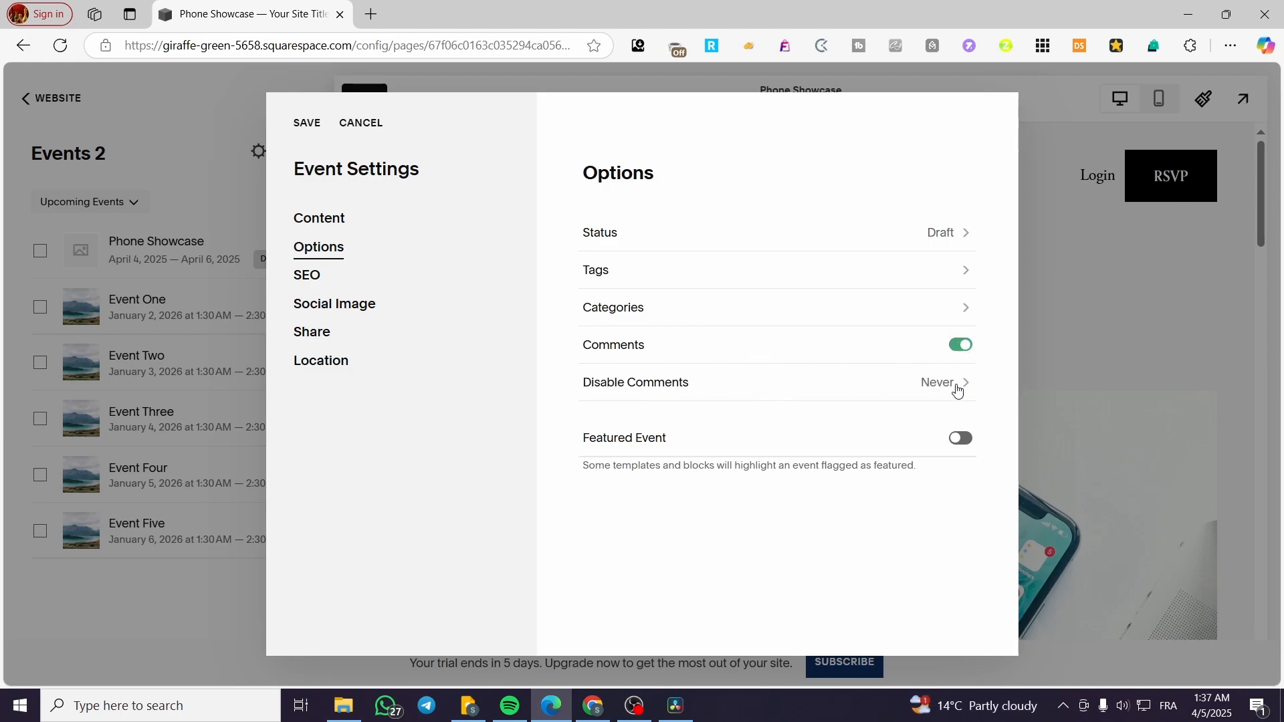
{"action": "left_click", "coordinate": [955, 447]}
Step: Examine the event's SEO, social image, sharing and location settings, and close the settings discarding the unsaved changes
{"action": "left_click", "coordinate": [312, 287]}
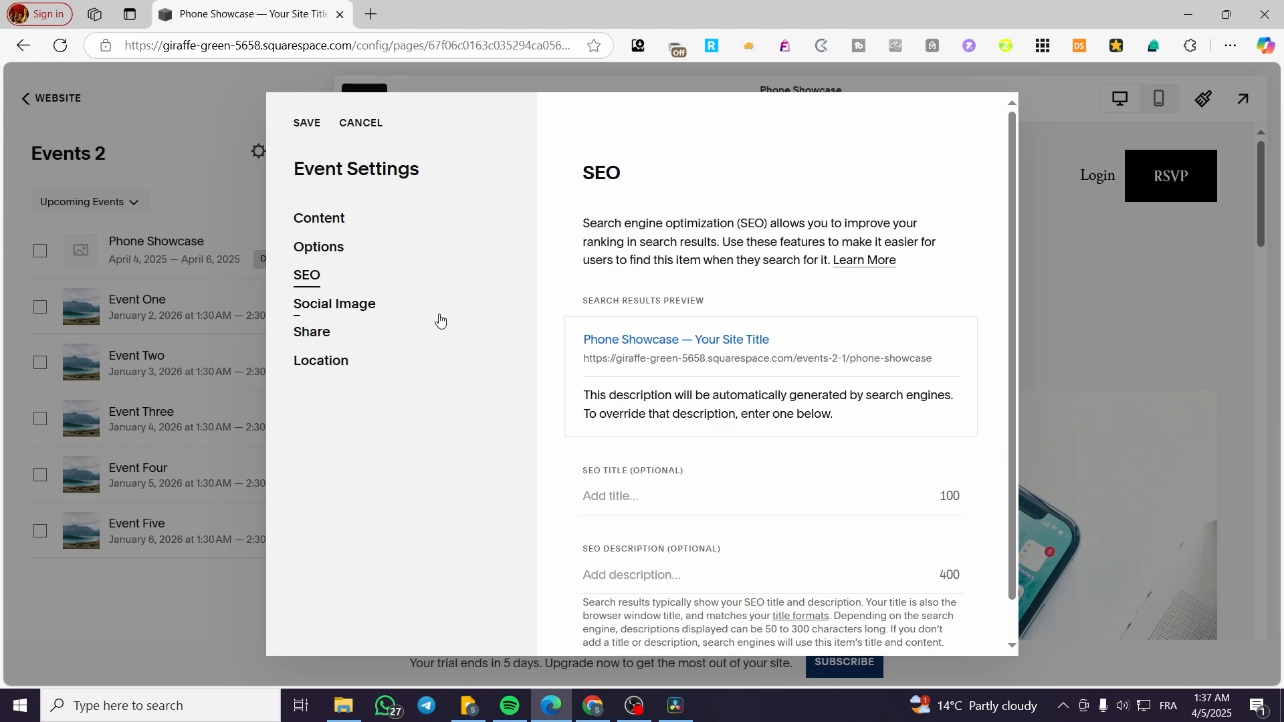
{"action": "scroll", "coordinate": [729, 327], "scroll_direction": "down", "scroll_amount": 1}
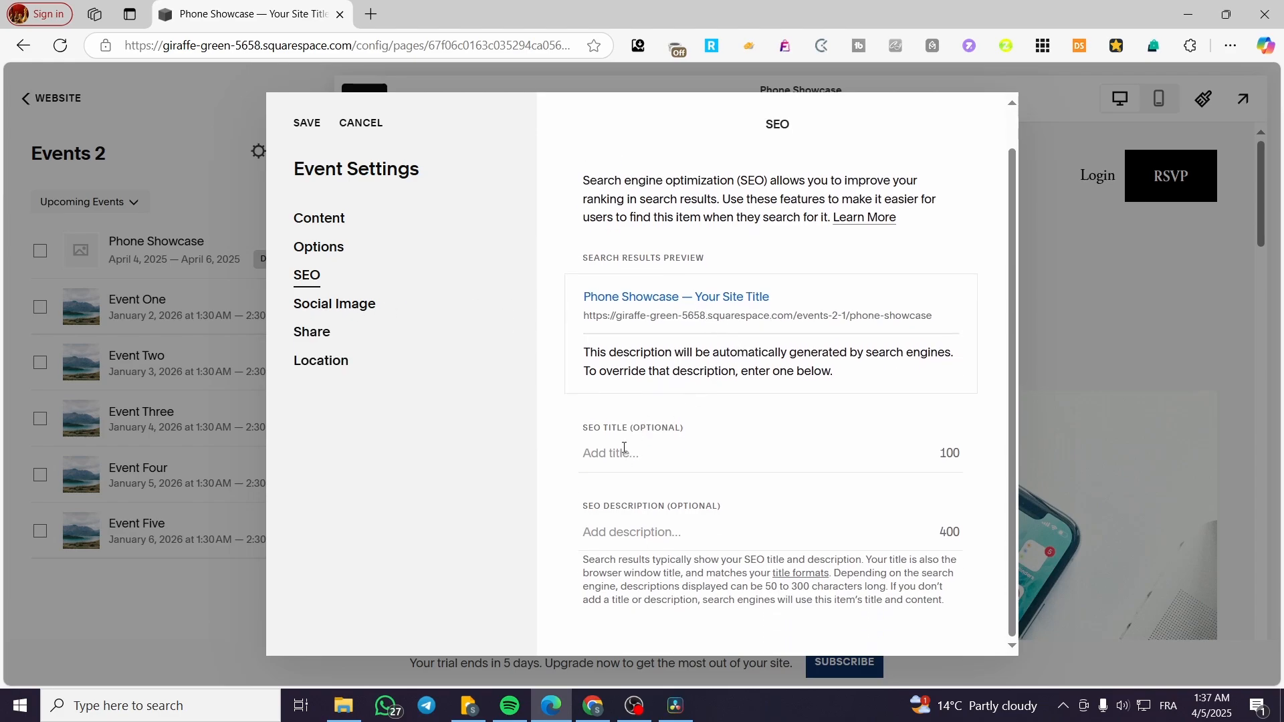
{"action": "left_click", "coordinate": [330, 313]}
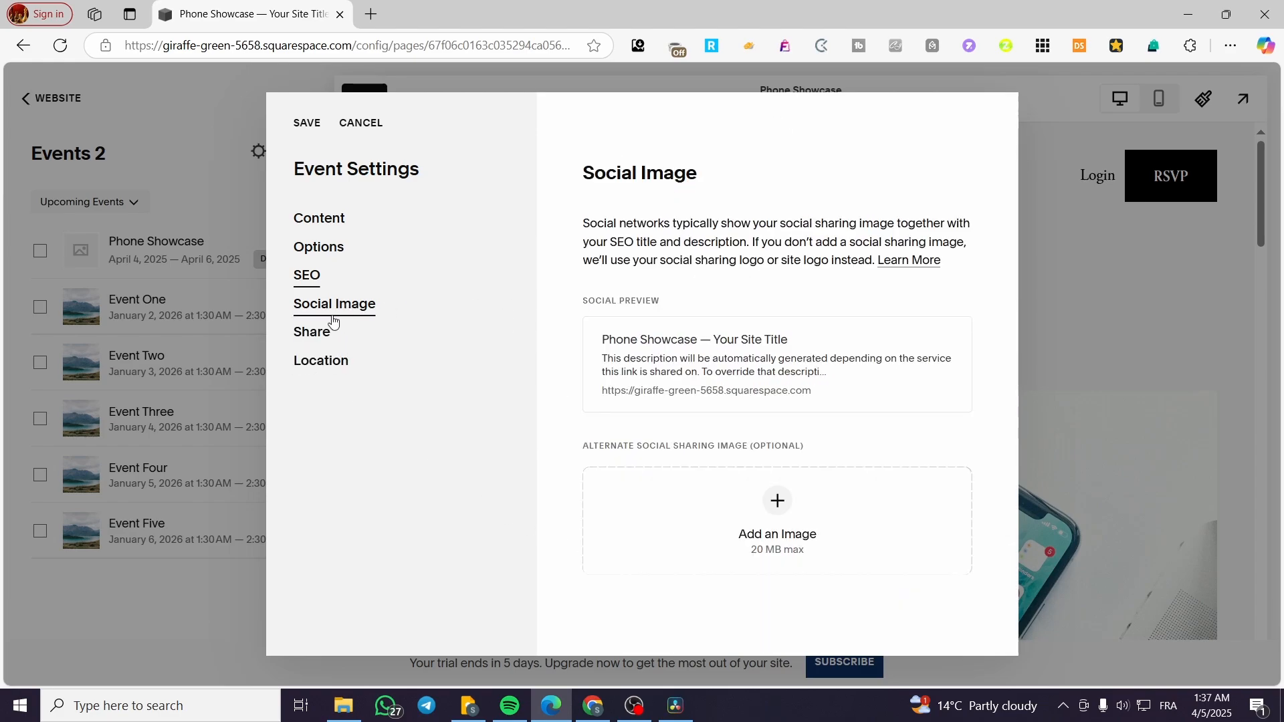
{"action": "left_click", "coordinate": [326, 338]}
{"action": "left_click", "coordinate": [322, 365]}
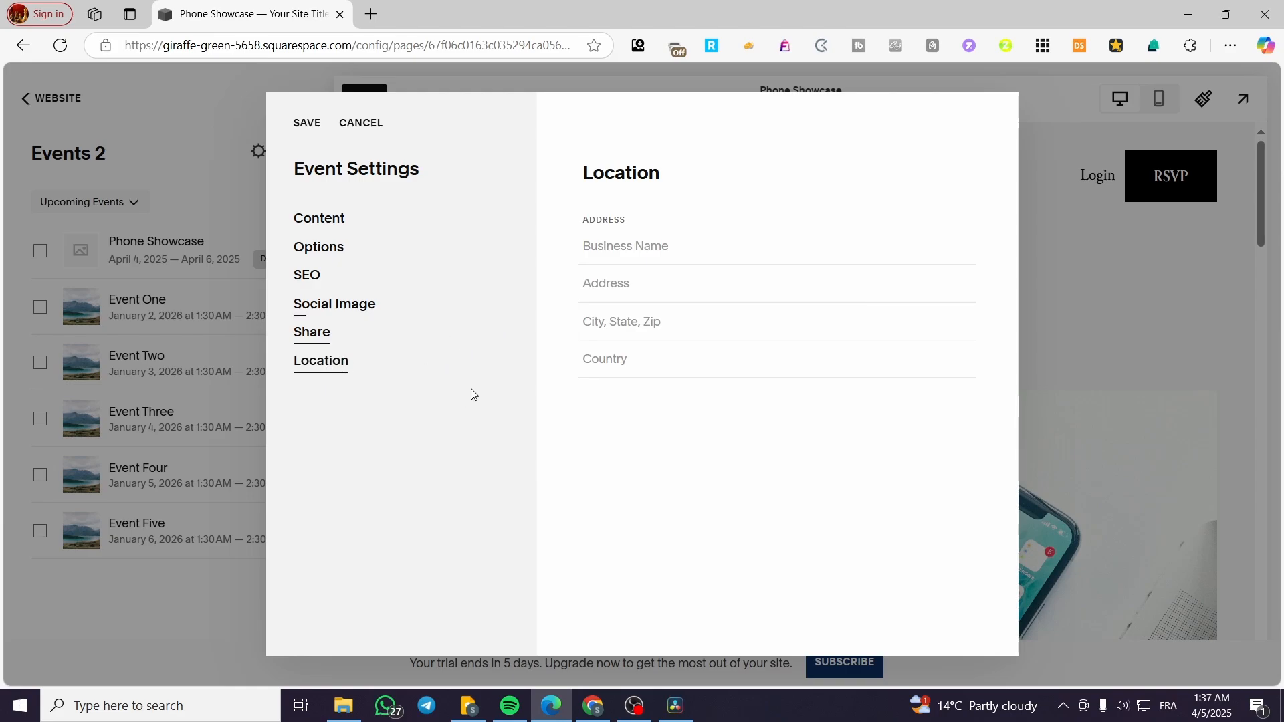
{"action": "left_click", "coordinate": [1083, 241]}
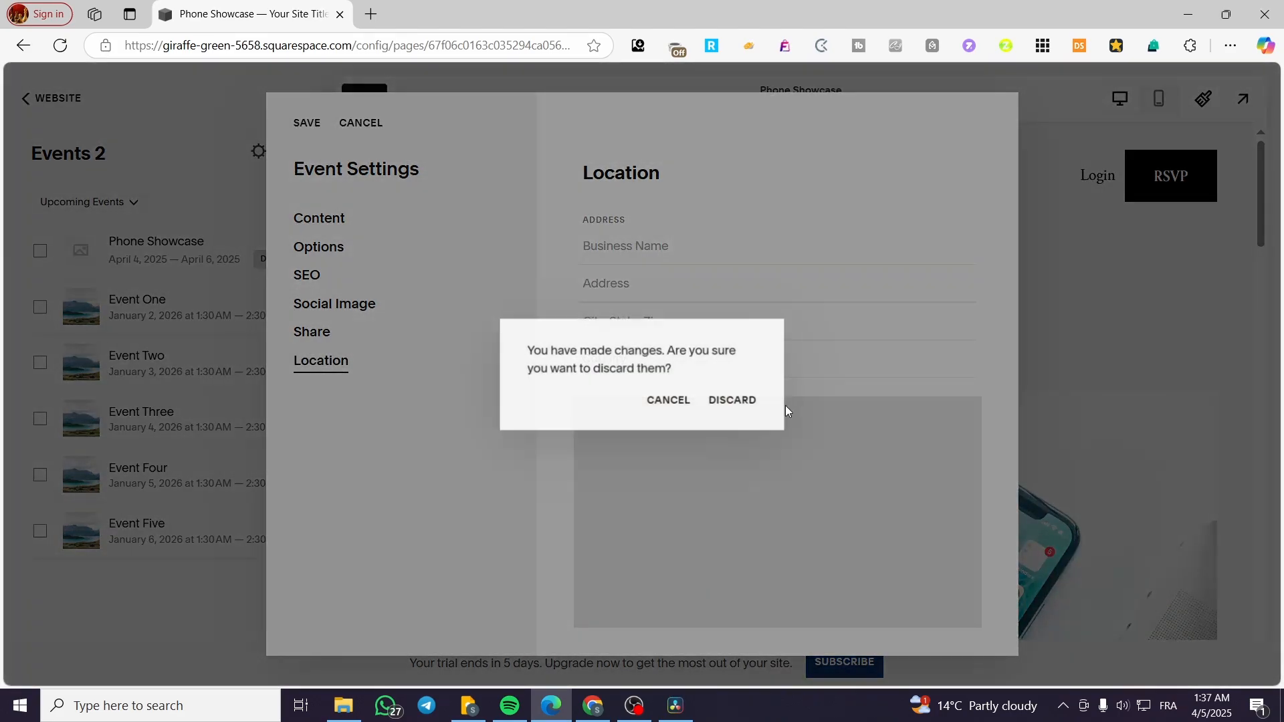
{"action": "left_click", "coordinate": [717, 401]}
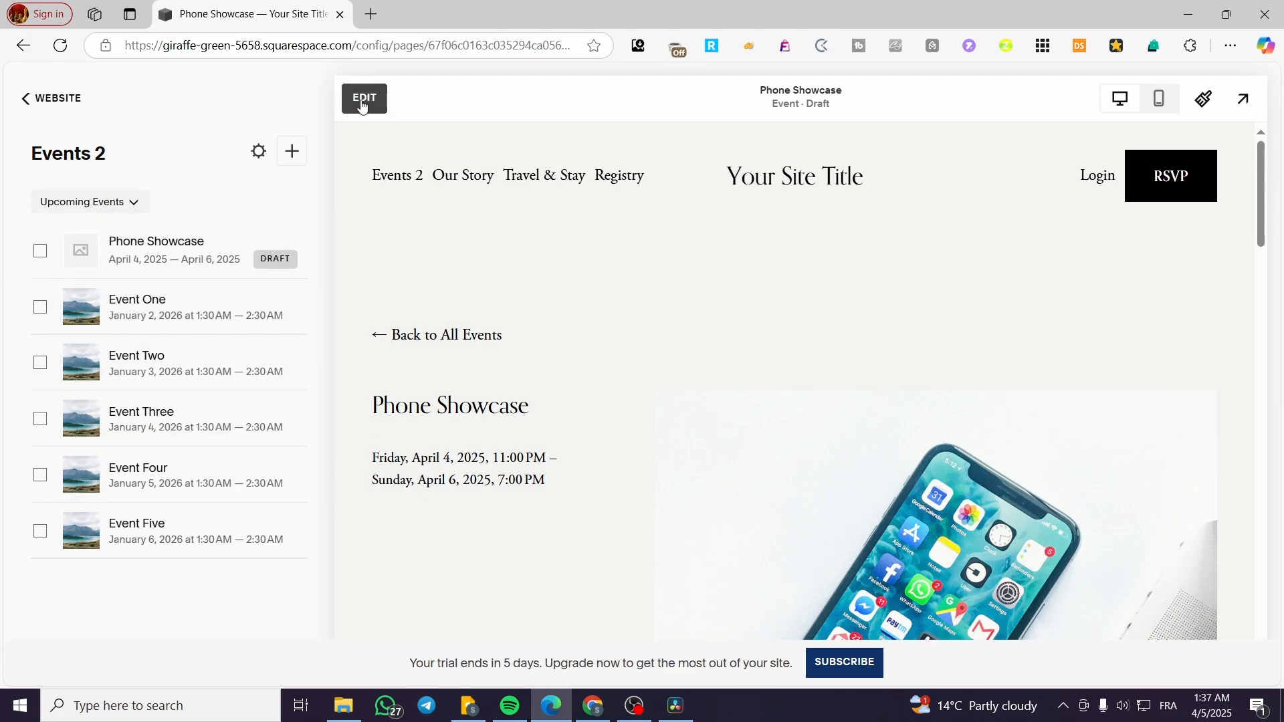
Step: Return to the site's page list, open the Events 2 page and look over its event listing
{"action": "left_click", "coordinate": [59, 101]}
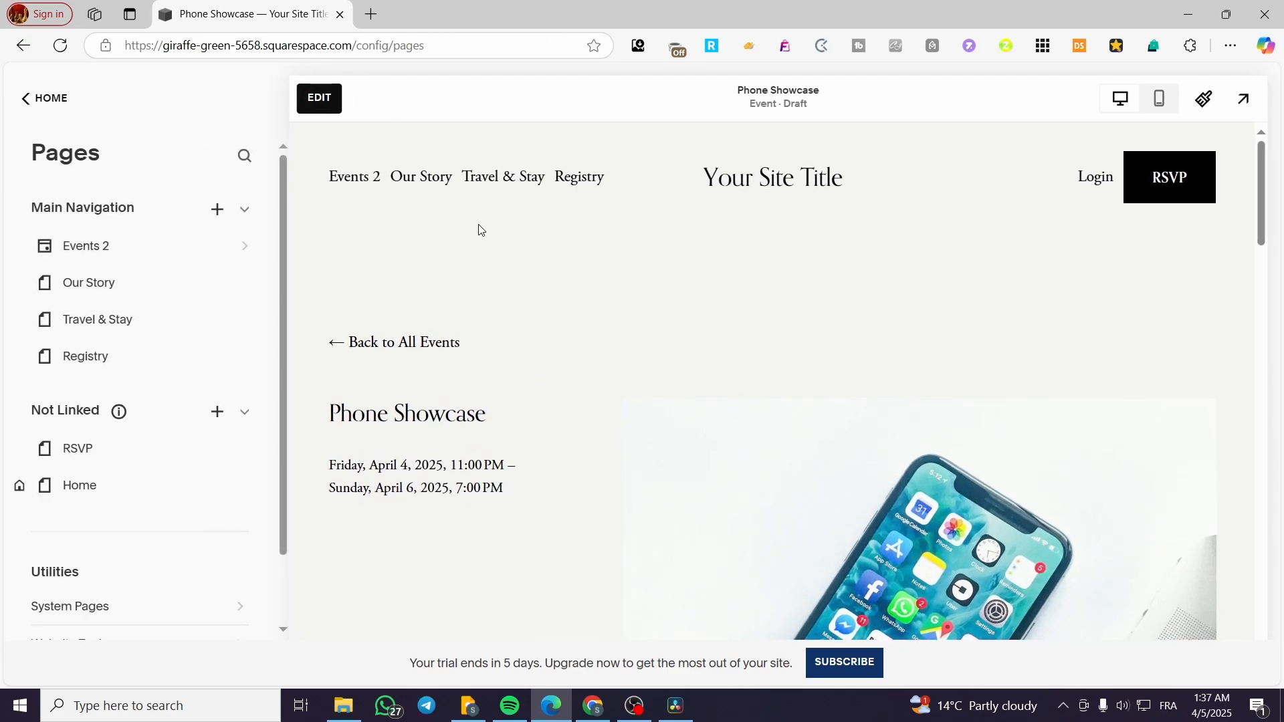
{"action": "left_click", "coordinate": [100, 247]}
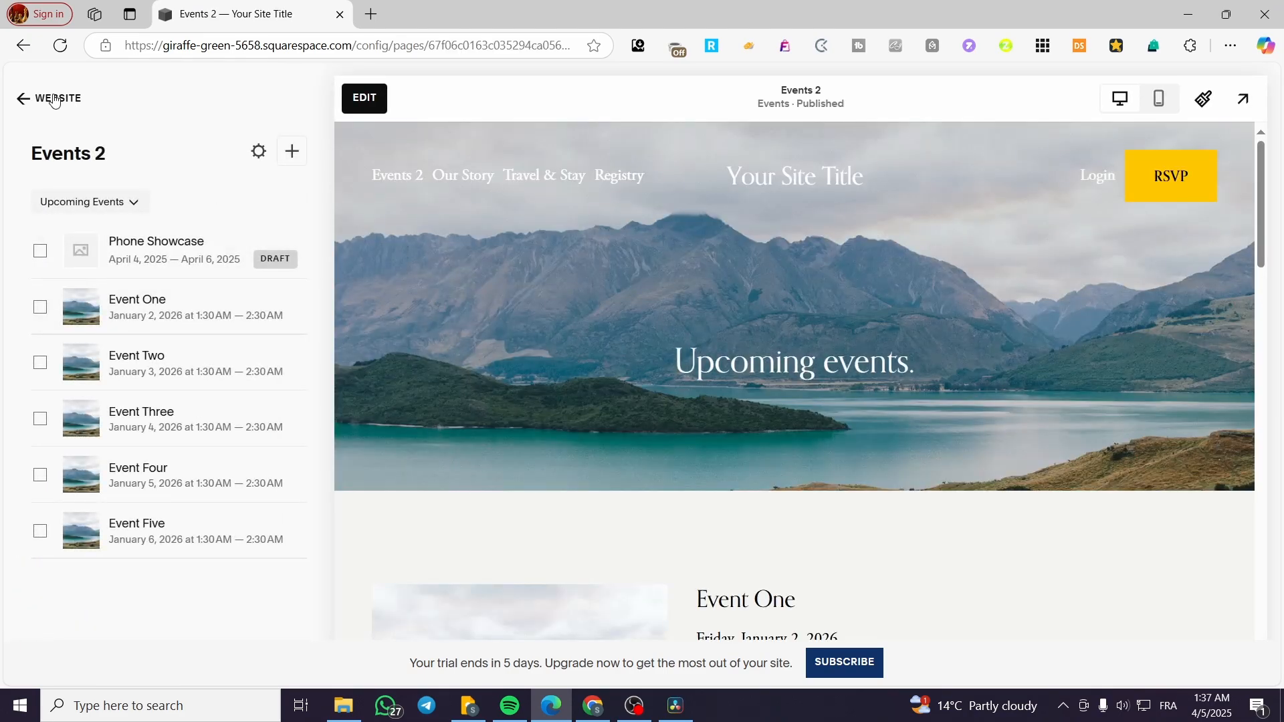
{"action": "left_click", "coordinate": [57, 100]}
{"action": "scroll", "coordinate": [492, 347], "scroll_direction": "down", "scroll_amount": 5}
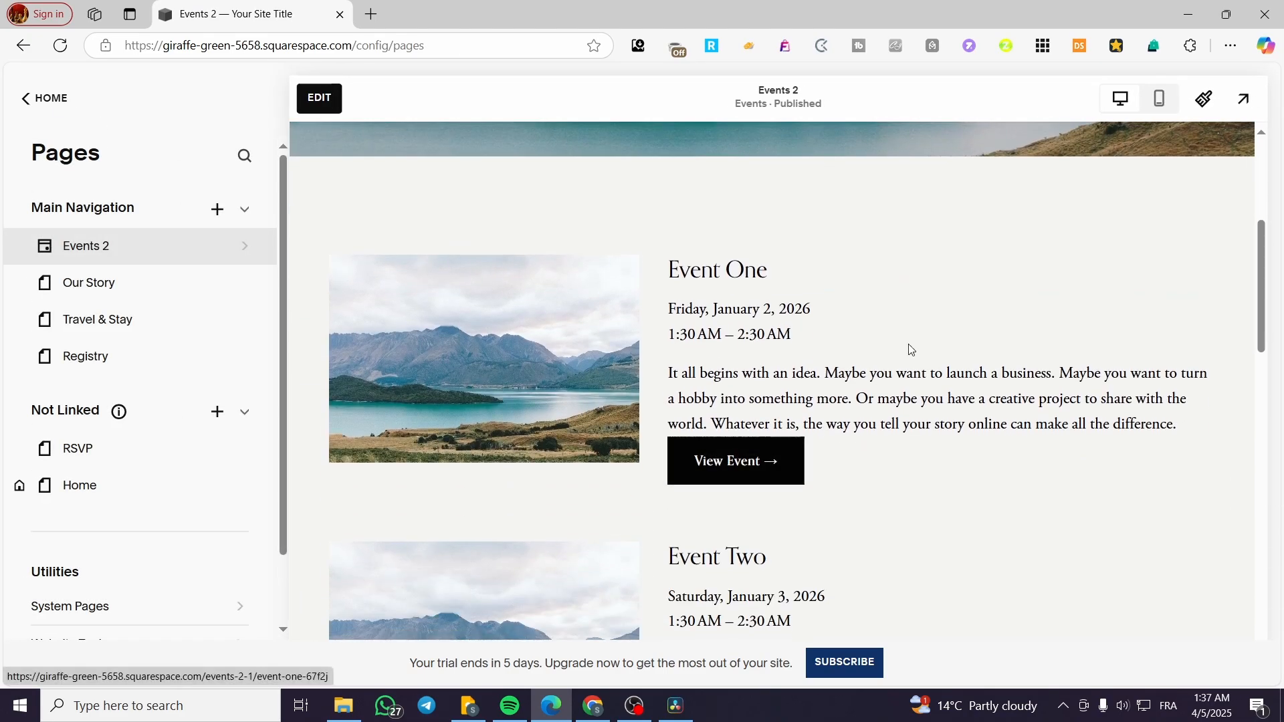
Step: Put the Events 2 page in edit mode and open the format settings of its event list section
{"action": "left_click", "coordinate": [319, 98]}
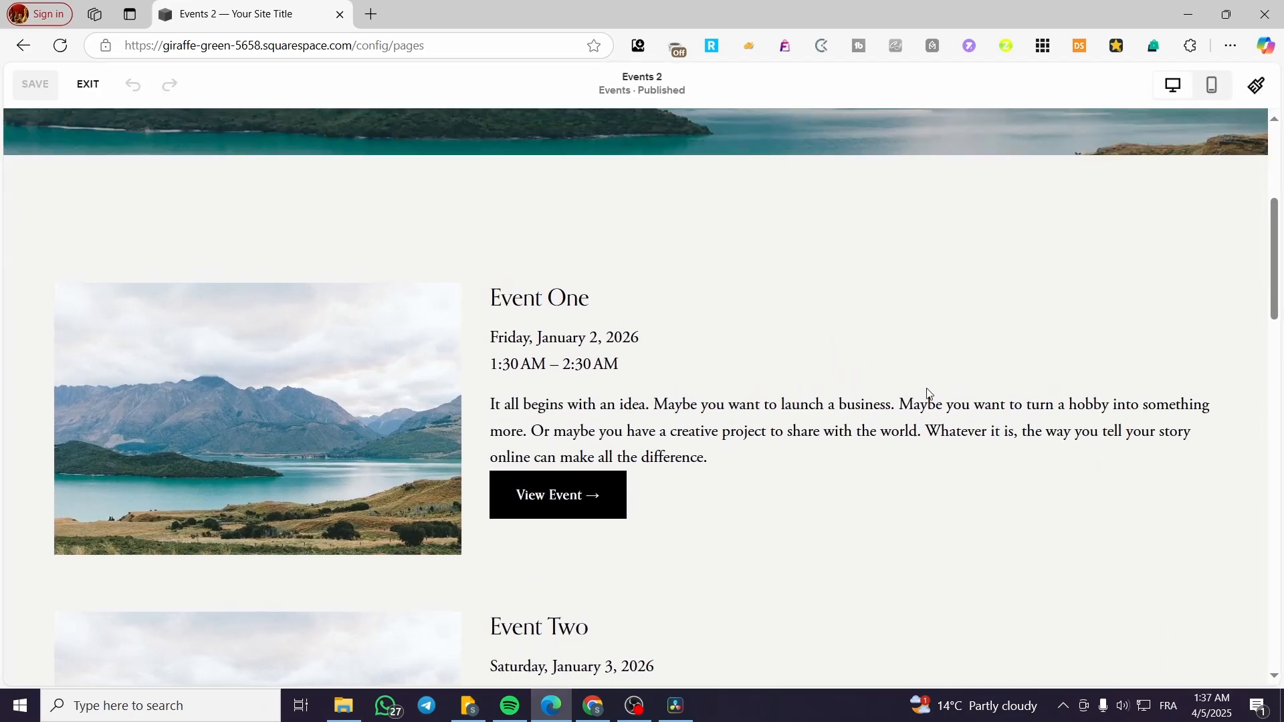
{"action": "scroll", "coordinate": [881, 355], "scroll_direction": "up", "scroll_amount": 3}
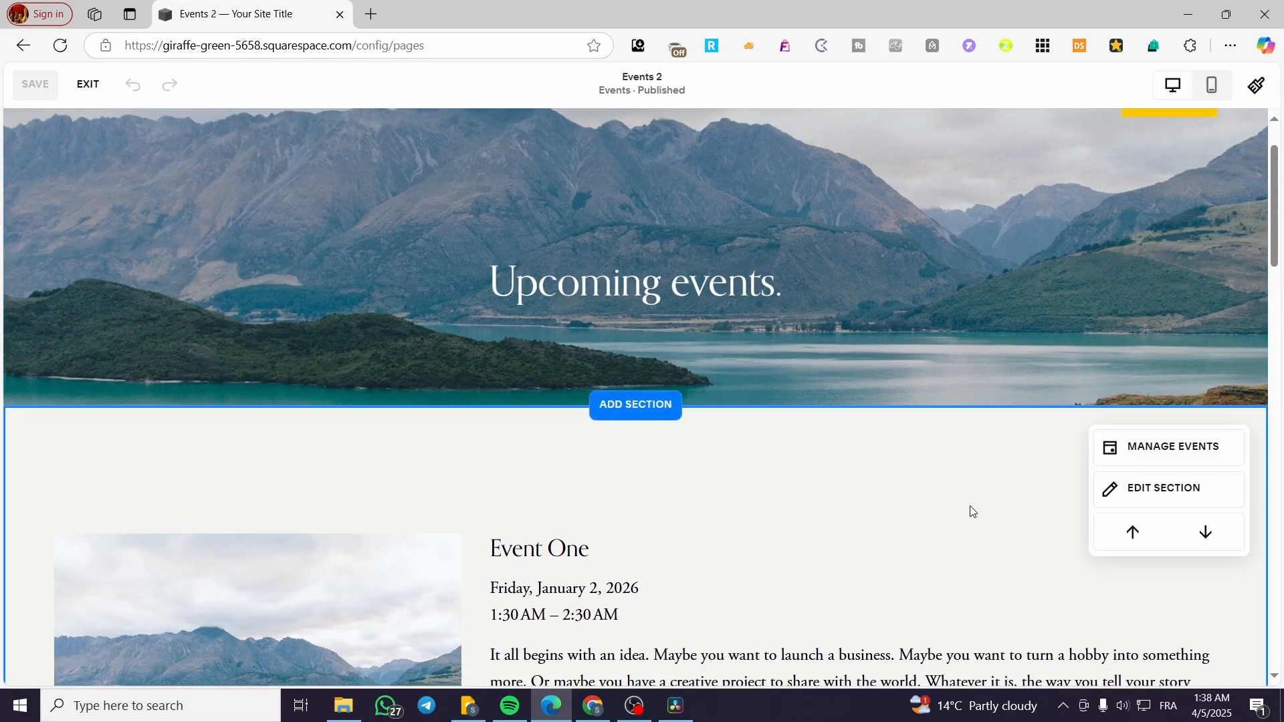
{"action": "left_click", "coordinate": [1195, 461]}
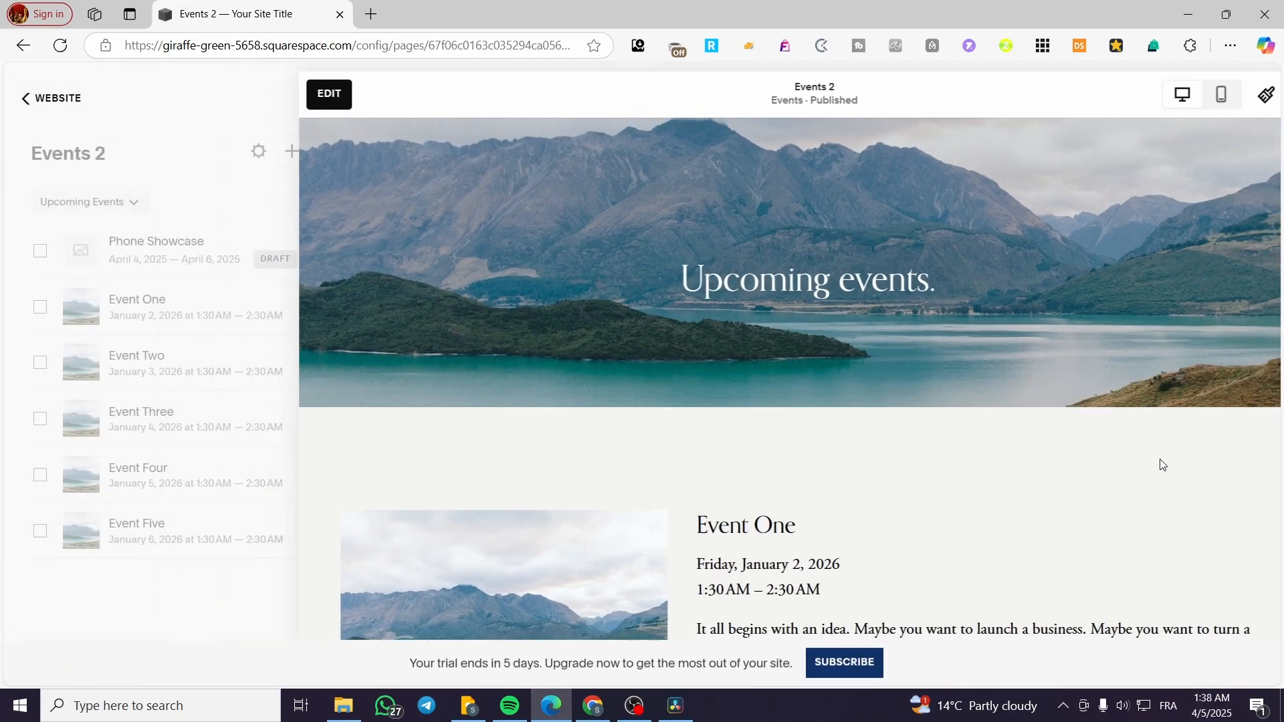
{"action": "left_click", "coordinate": [365, 98]}
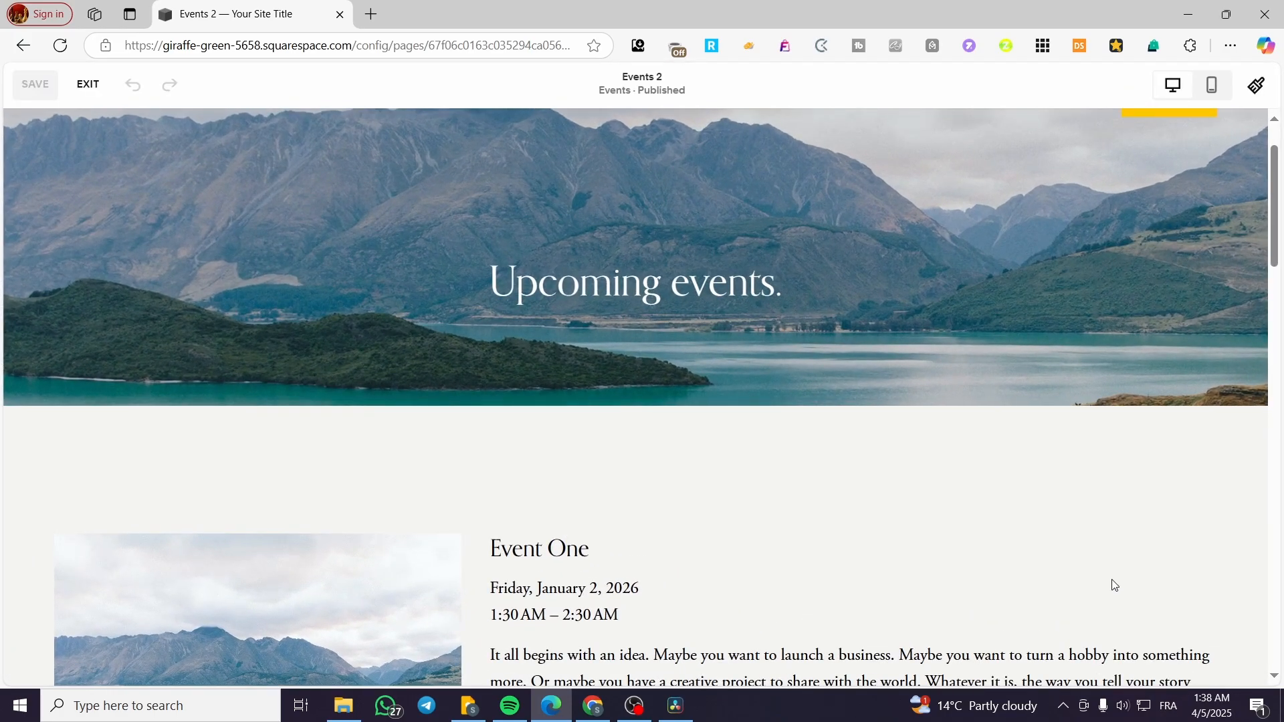
{"action": "mouse_move", "coordinate": [1087, 328]}
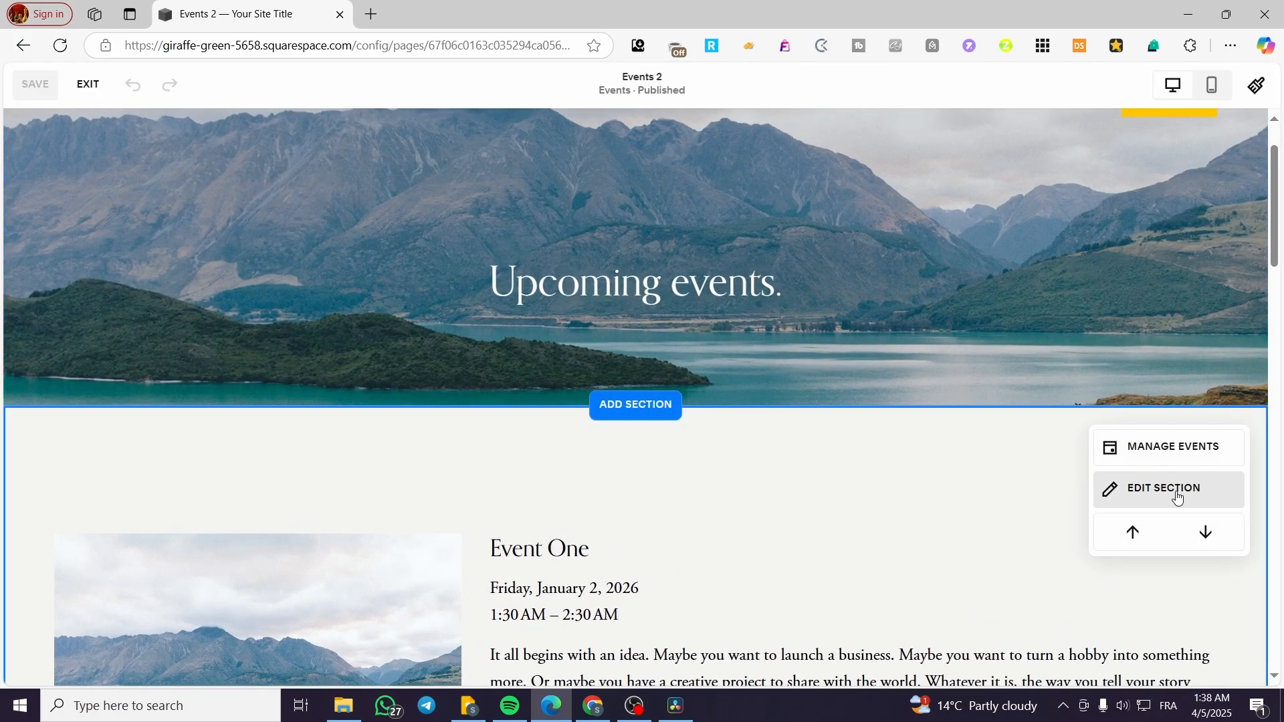
{"action": "left_click", "coordinate": [1170, 489]}
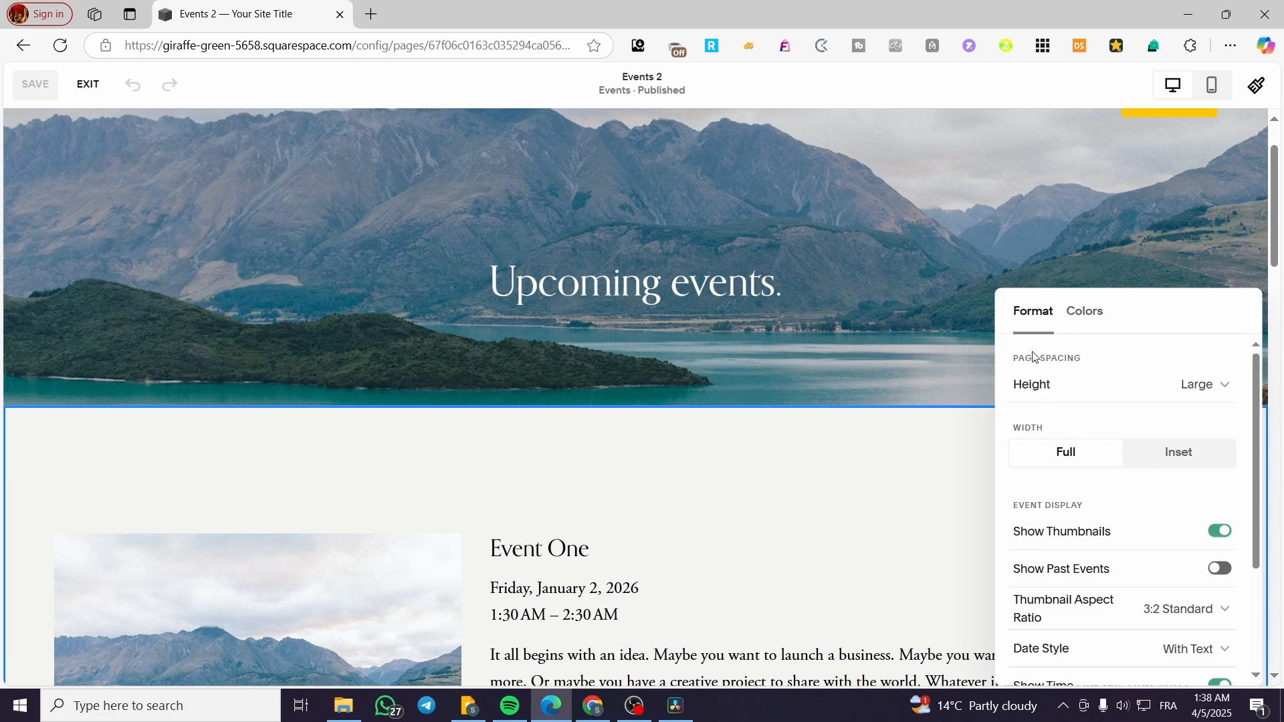
Step: Try the Inset width on the event list section and set it back to Full
{"action": "scroll", "coordinate": [1135, 487], "scroll_direction": "down", "scroll_amount": 2}
{"action": "scroll", "coordinate": [1130, 482], "scroll_direction": "up", "scroll_amount": 2}
{"action": "left_click", "coordinate": [1161, 463]}
{"action": "scroll", "coordinate": [724, 585], "scroll_direction": "down", "scroll_amount": 4}
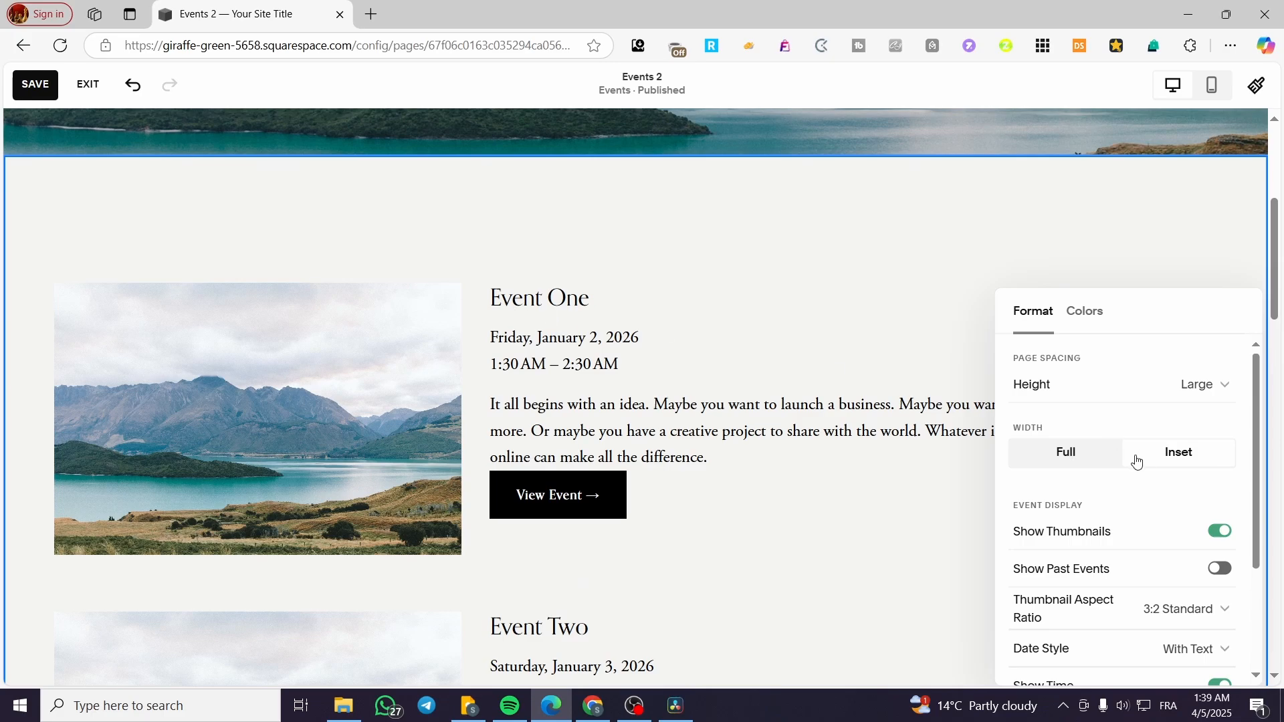
{"action": "left_click", "coordinate": [1071, 460]}
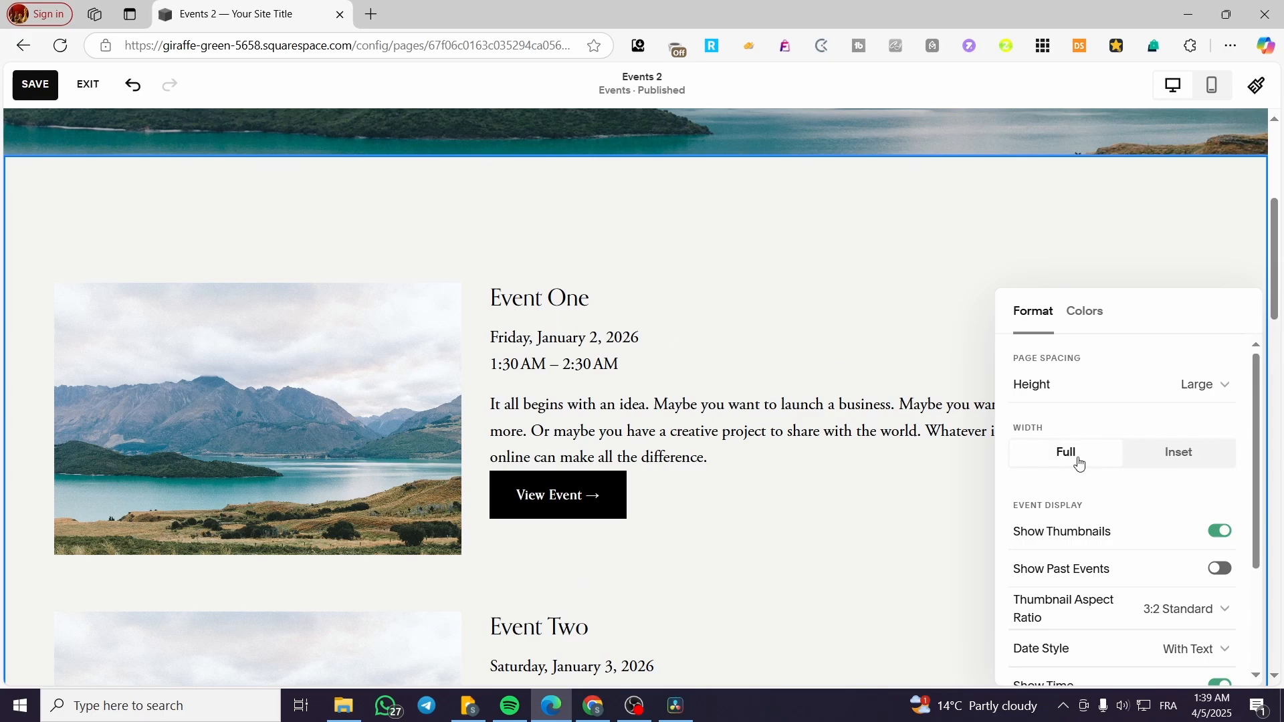
{"action": "left_click", "coordinate": [1172, 459]}
{"action": "left_click", "coordinate": [1077, 461]}
{"action": "scroll", "coordinate": [791, 544], "scroll_direction": "down", "scroll_amount": 4}
{"action": "scroll", "coordinate": [791, 544], "scroll_direction": "up", "scroll_amount": 5}
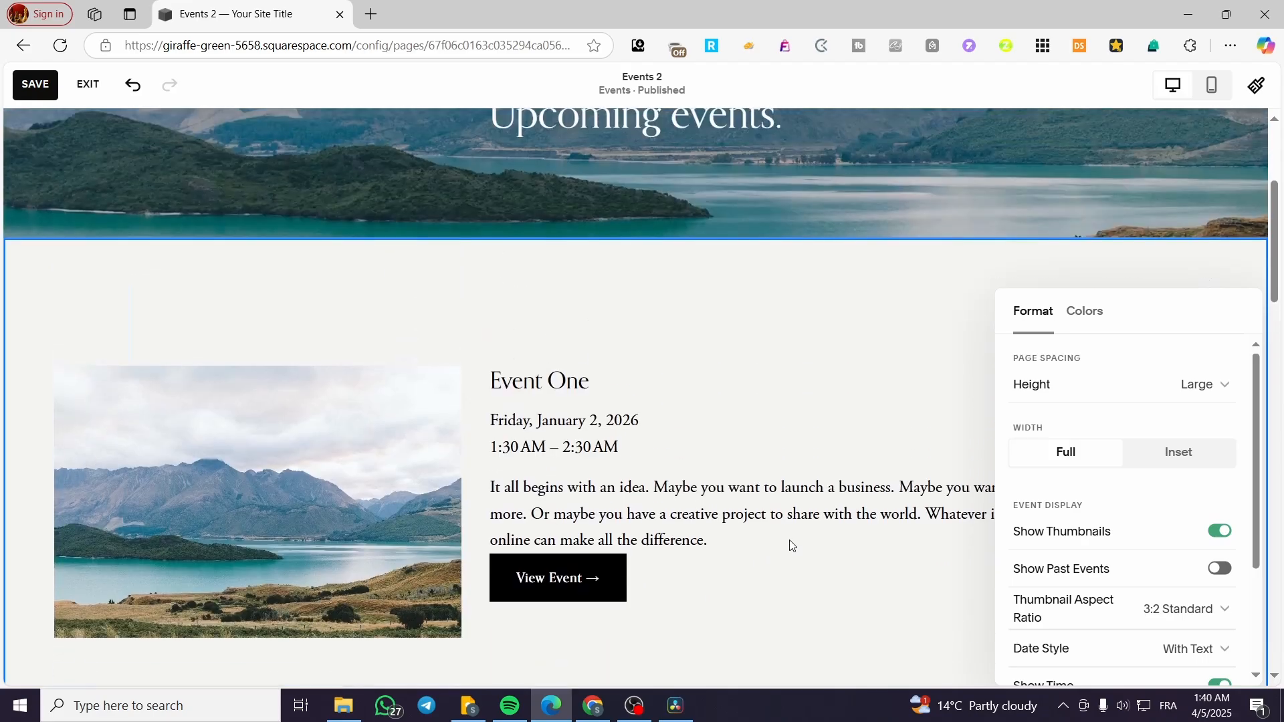
Step: Try hiding the thumbnails and showing past events in the event list section, and set both options back
{"action": "left_click", "coordinate": [1222, 533]}
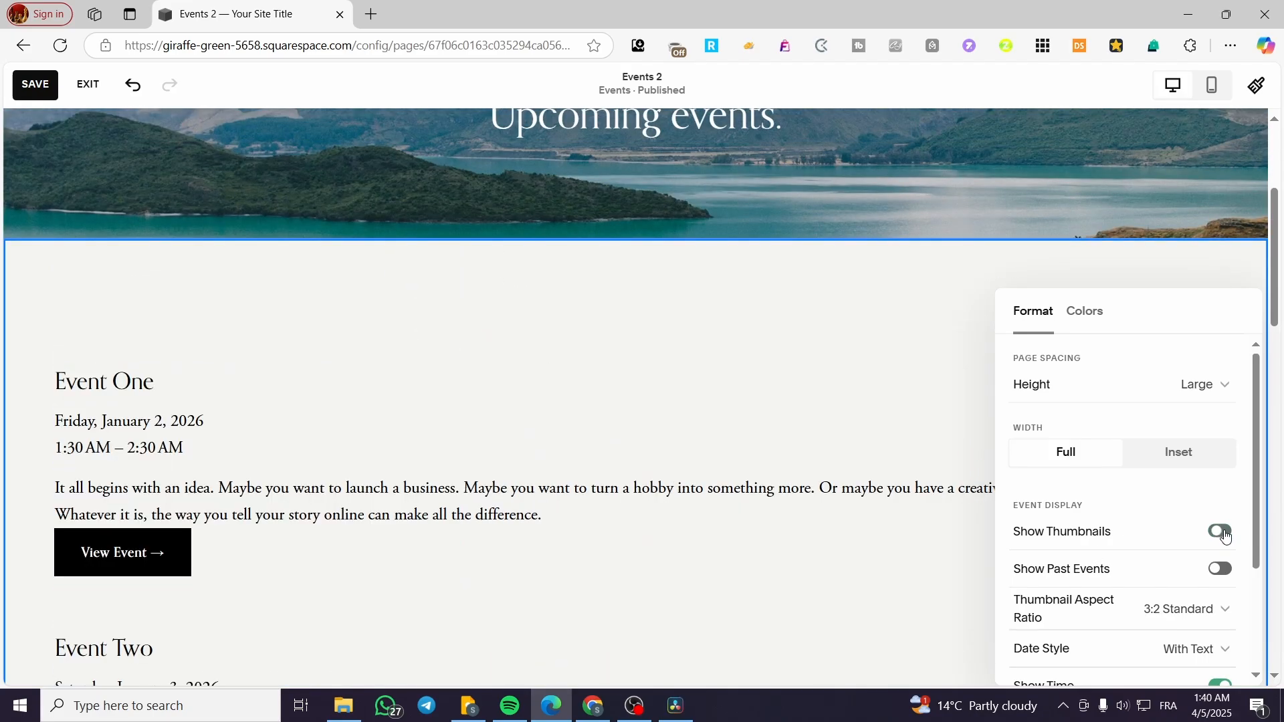
{"action": "left_click", "coordinate": [1222, 533]}
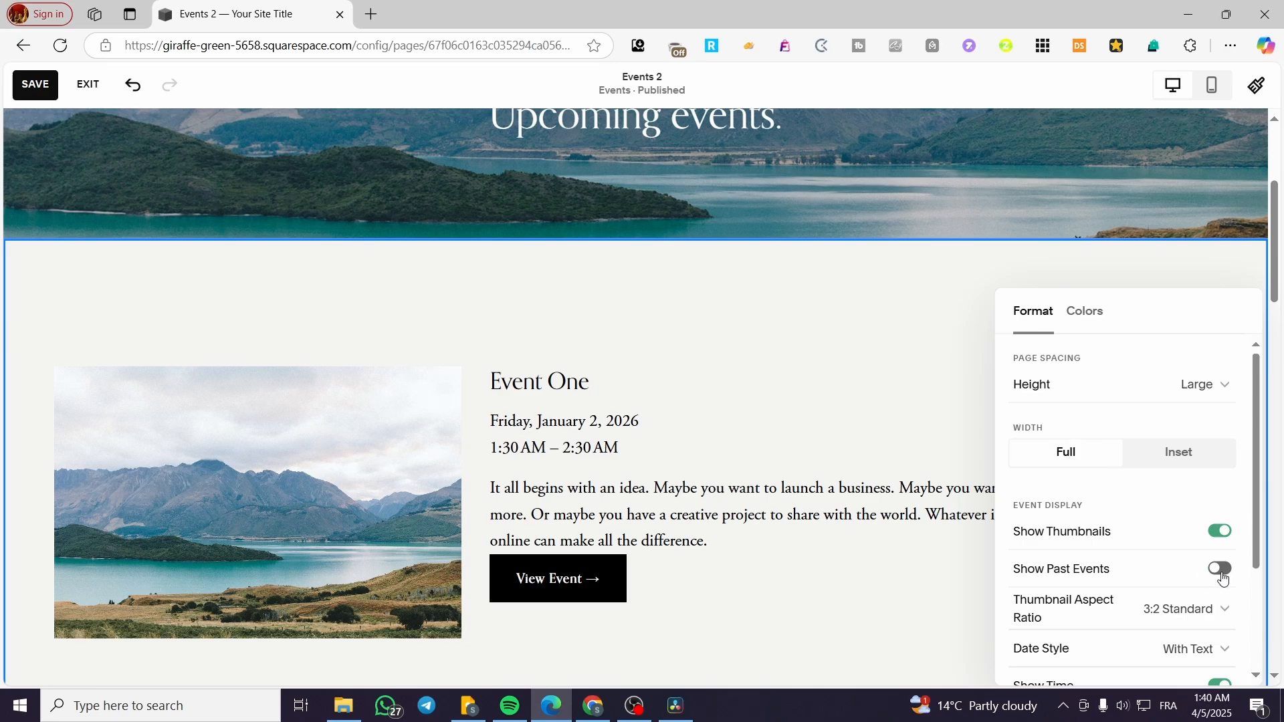
{"action": "left_click", "coordinate": [1221, 570]}
{"action": "left_click", "coordinate": [1222, 569]}
Step: Try the 1:1 Square, 4:3 Four Thirds and 2:3 Standard (Vertical) thumbnail aspect ratios and return to 3:2 Standard
{"action": "scroll", "coordinate": [1222, 570], "scroll_direction": "down", "scroll_amount": 1}
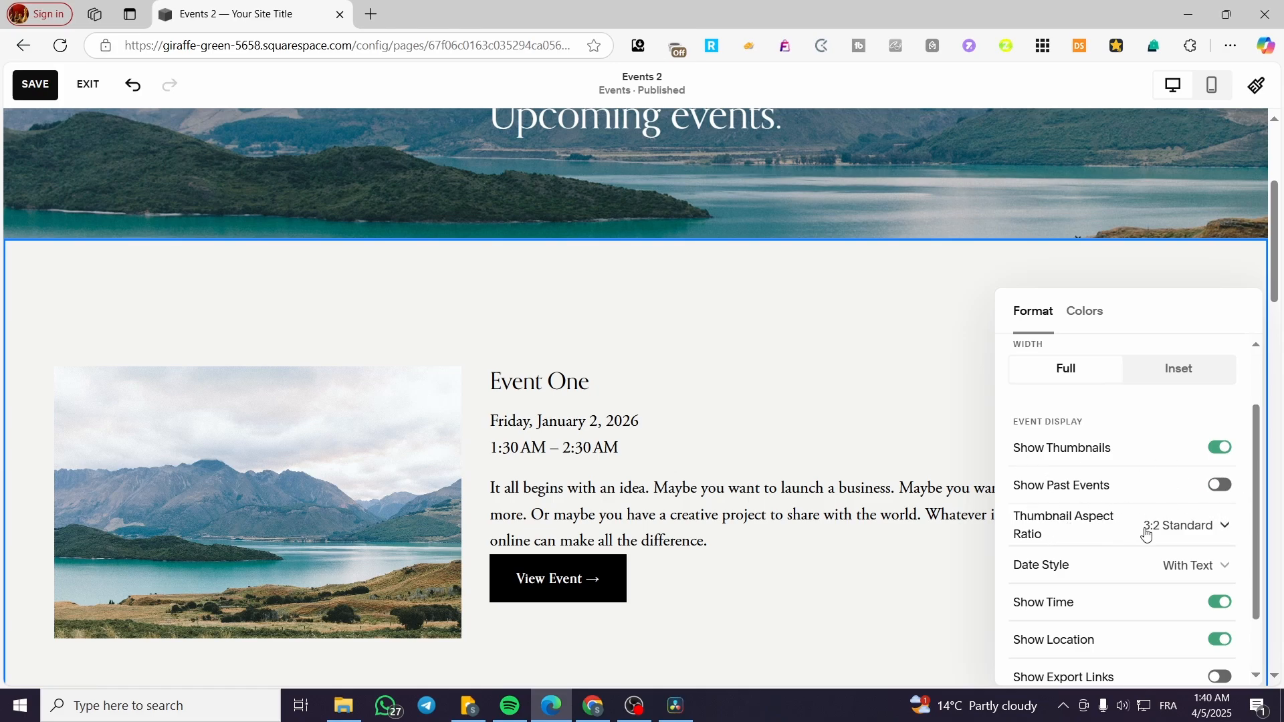
{"action": "left_click", "coordinate": [1197, 525]}
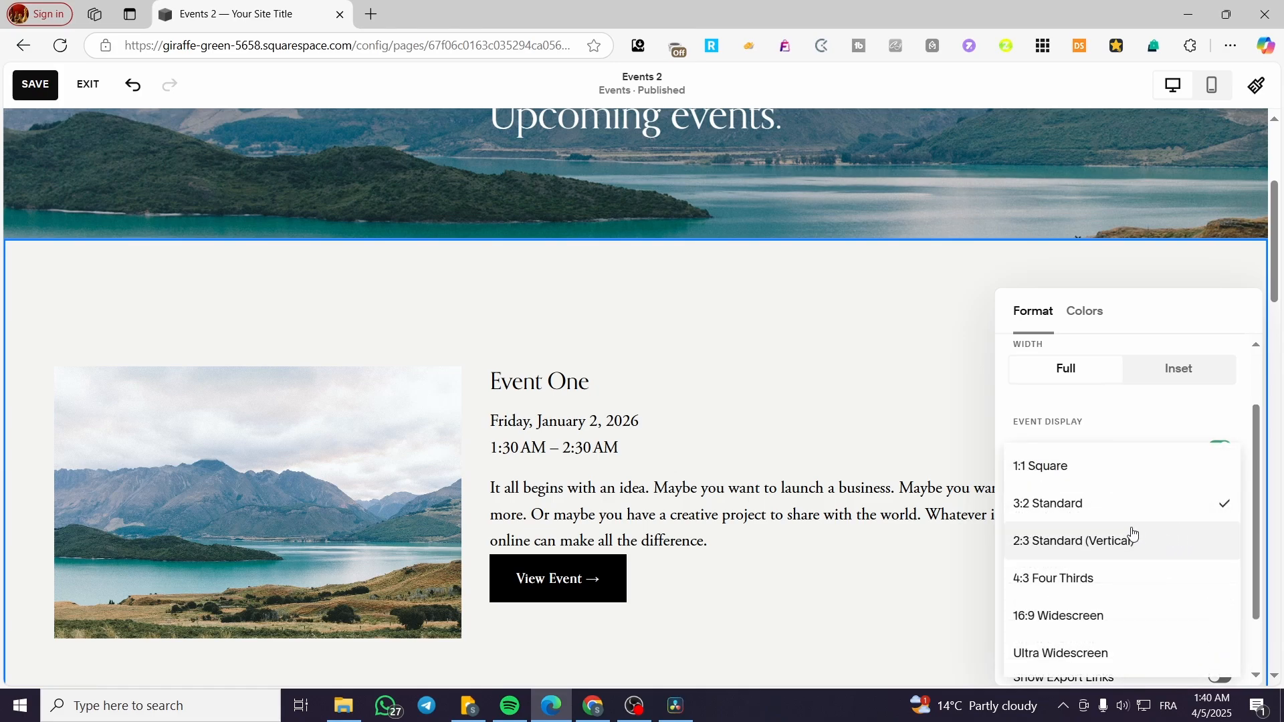
{"action": "left_click", "coordinate": [1110, 480]}
{"action": "left_click", "coordinate": [1200, 529]}
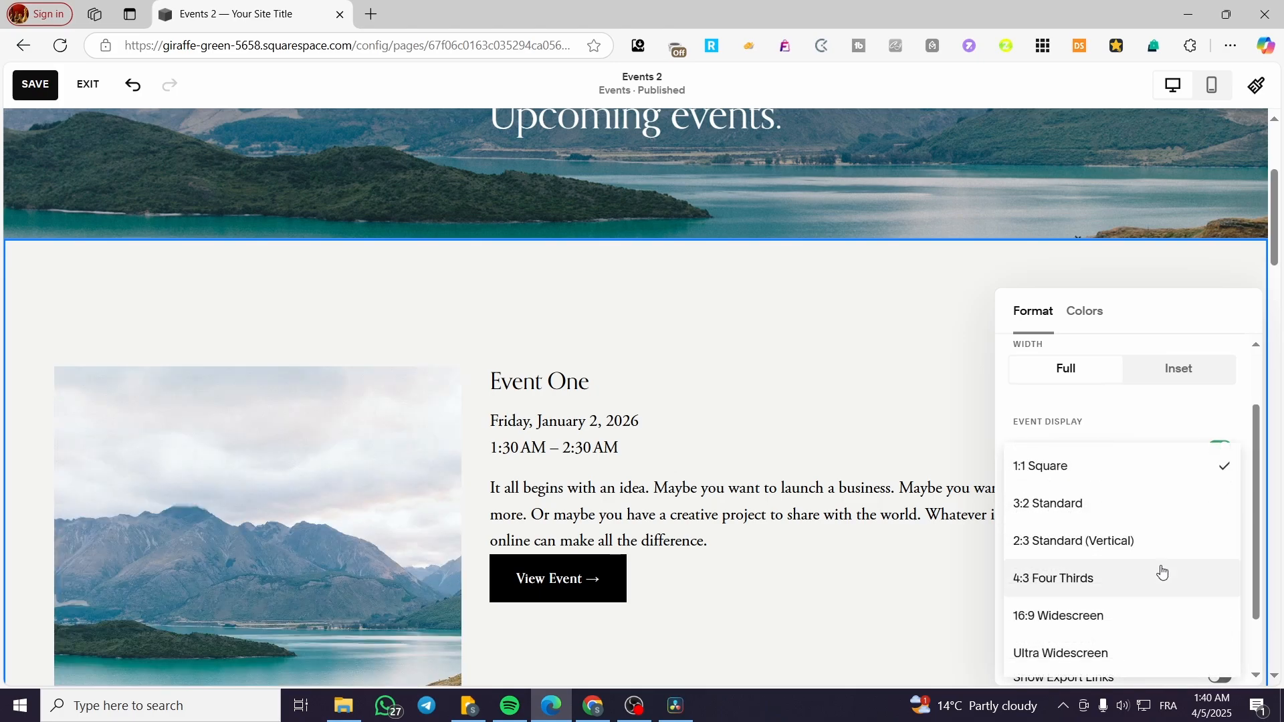
{"action": "left_click", "coordinate": [1164, 513]}
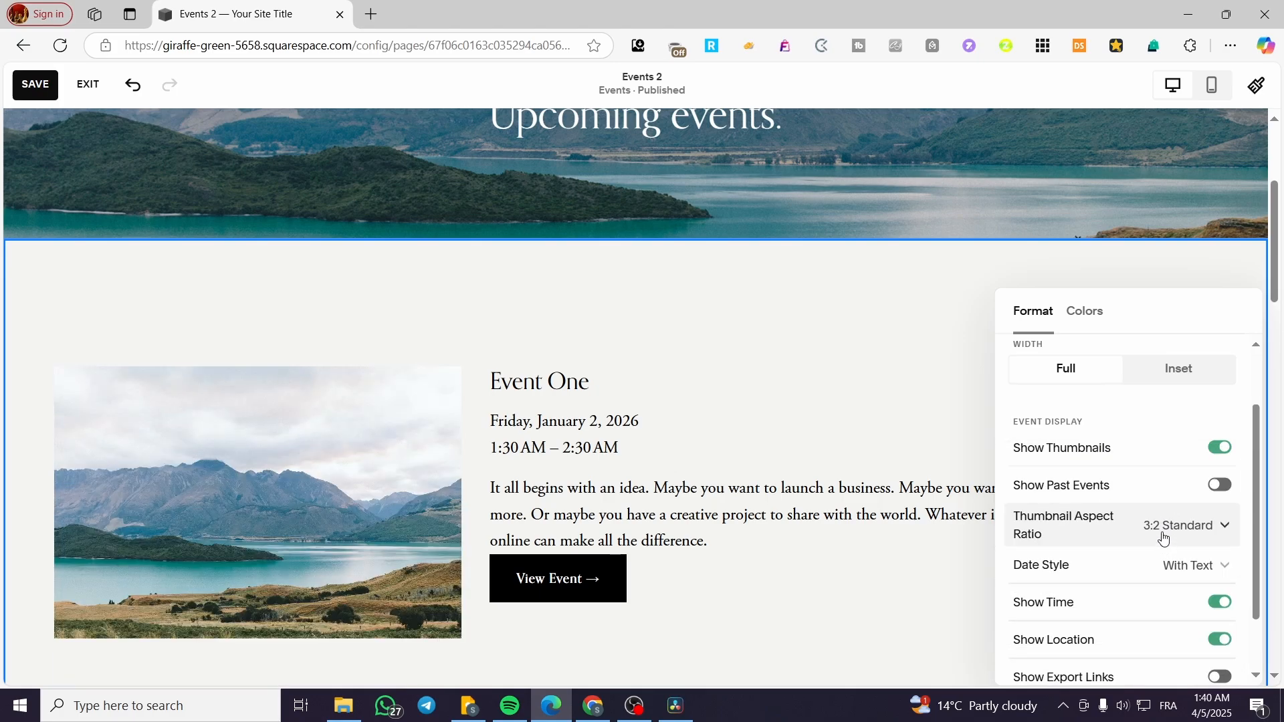
{"action": "left_click", "coordinate": [1163, 537]}
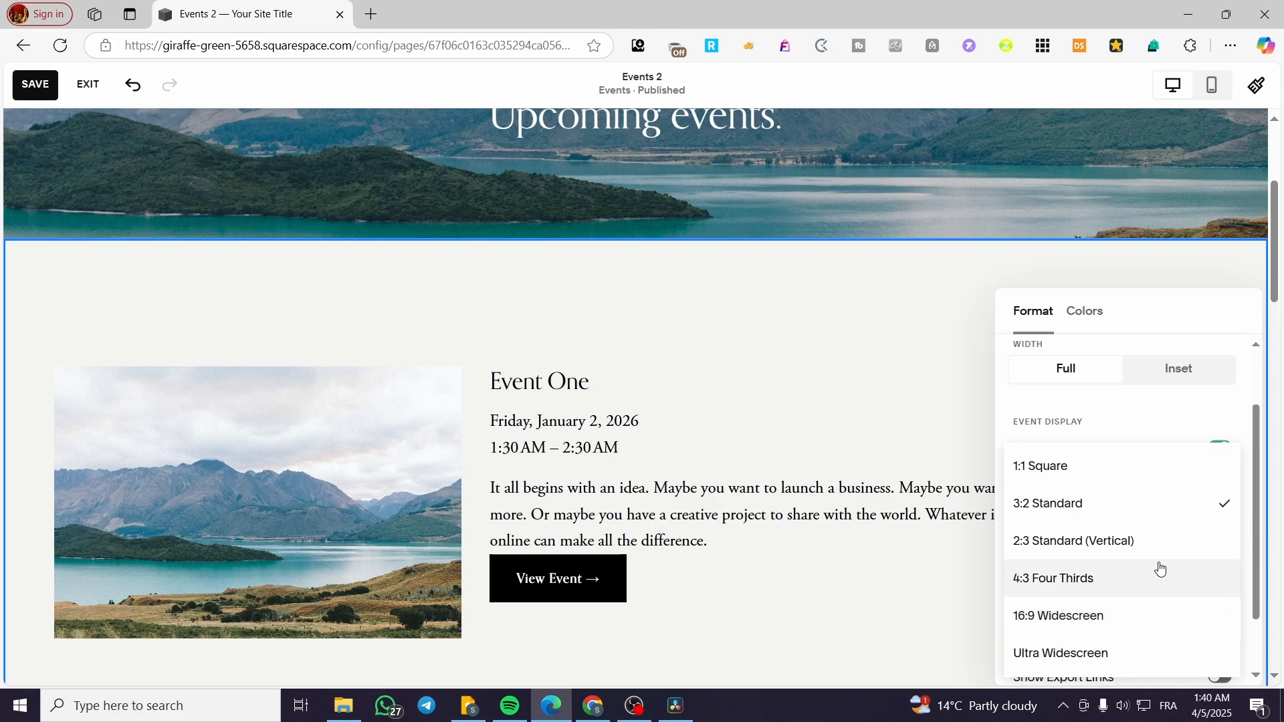
{"action": "left_click", "coordinate": [1160, 571]}
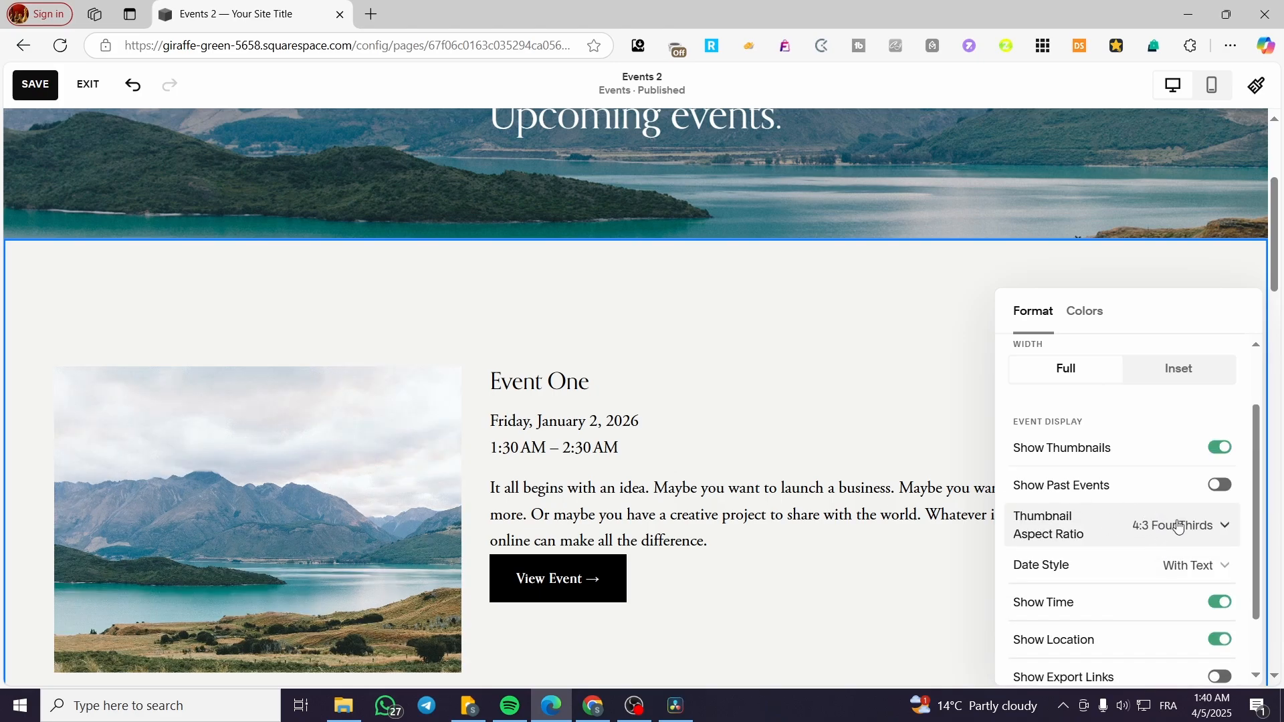
{"action": "left_click", "coordinate": [1180, 526]}
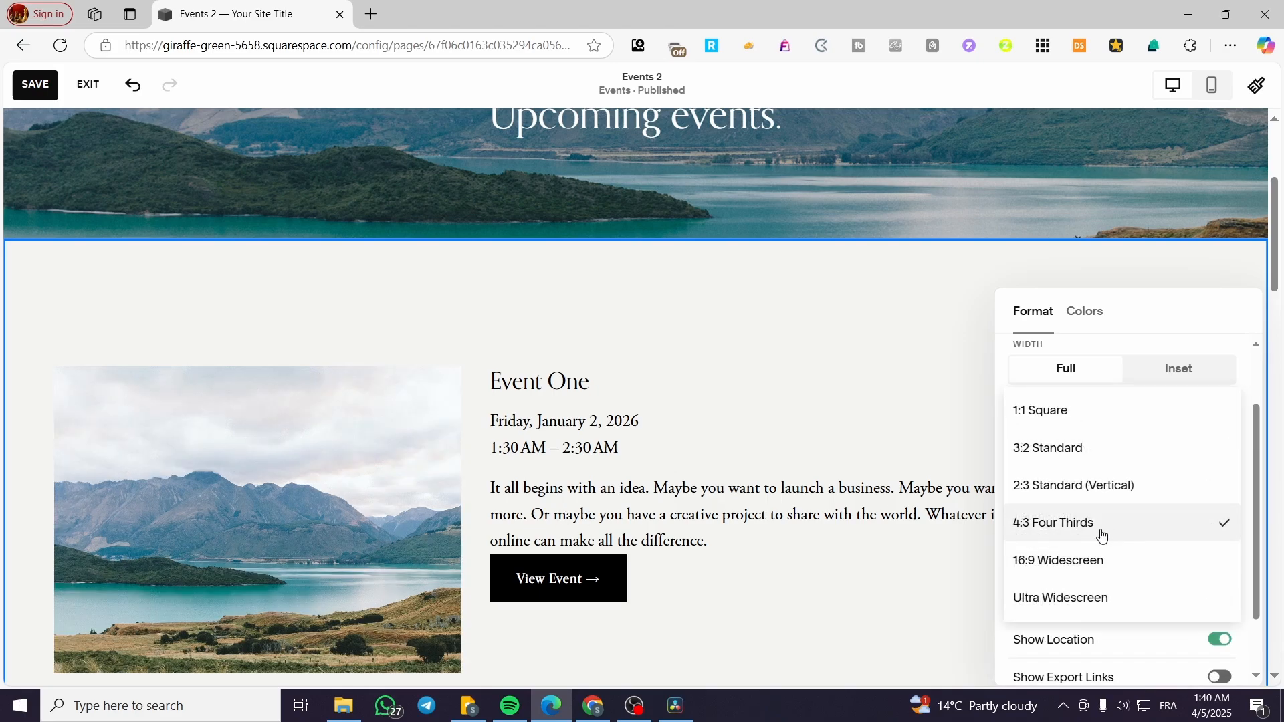
{"action": "left_click", "coordinate": [1165, 484]}
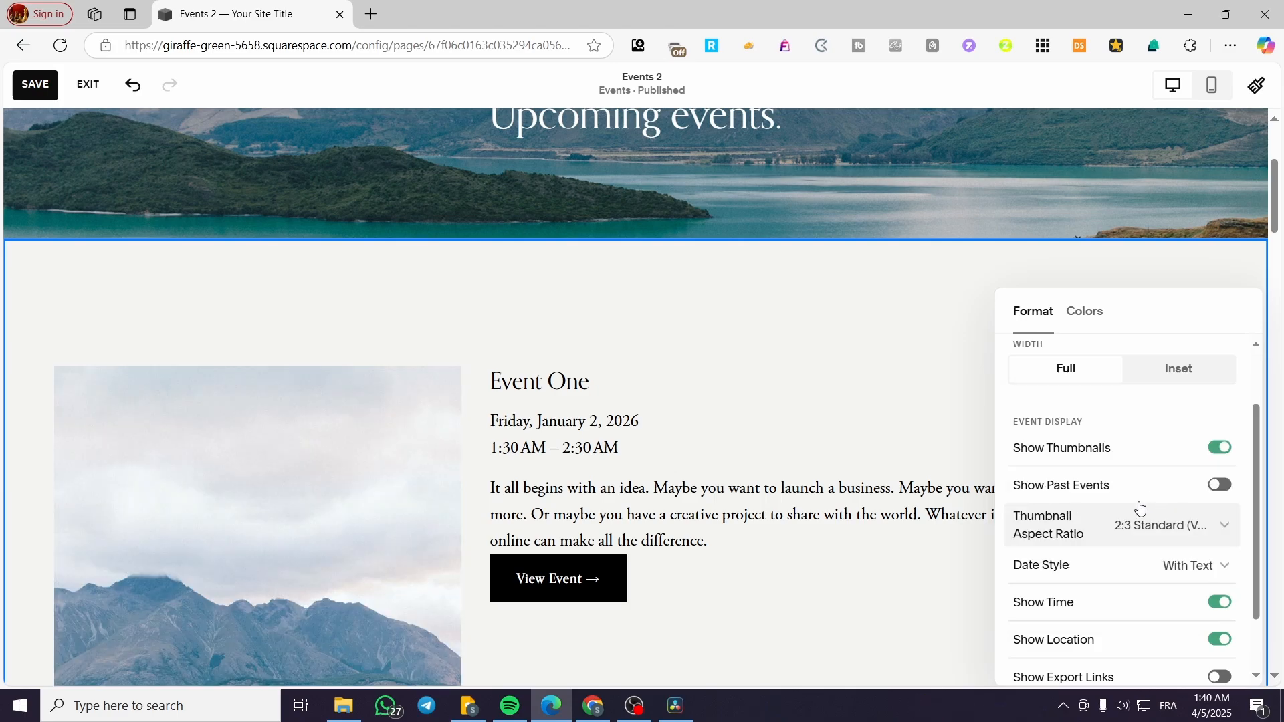
{"action": "left_click", "coordinate": [1141, 525]}
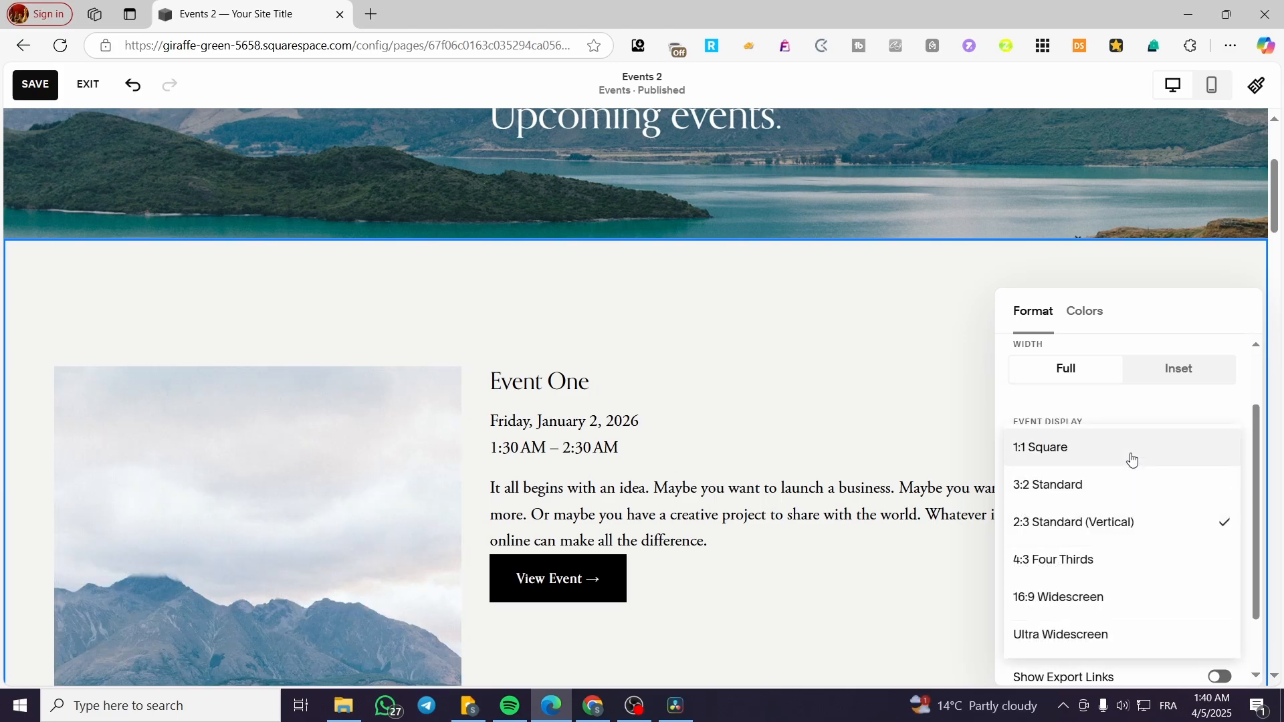
{"action": "left_click", "coordinate": [1142, 494]}
Step: Try the Side Tag date style on the event list and switch it back to With Text
{"action": "scroll", "coordinate": [699, 549], "scroll_direction": "down", "scroll_amount": 5}
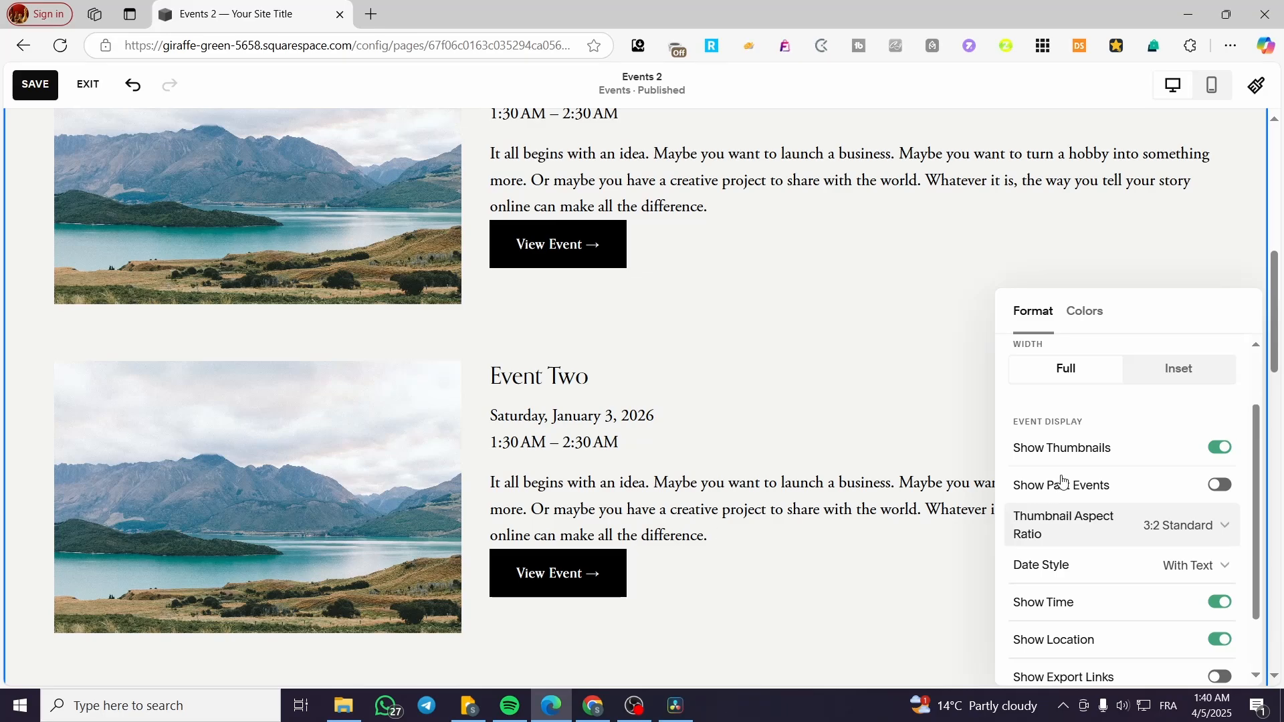
{"action": "scroll", "coordinate": [1135, 543], "scroll_direction": "down", "scroll_amount": 1}
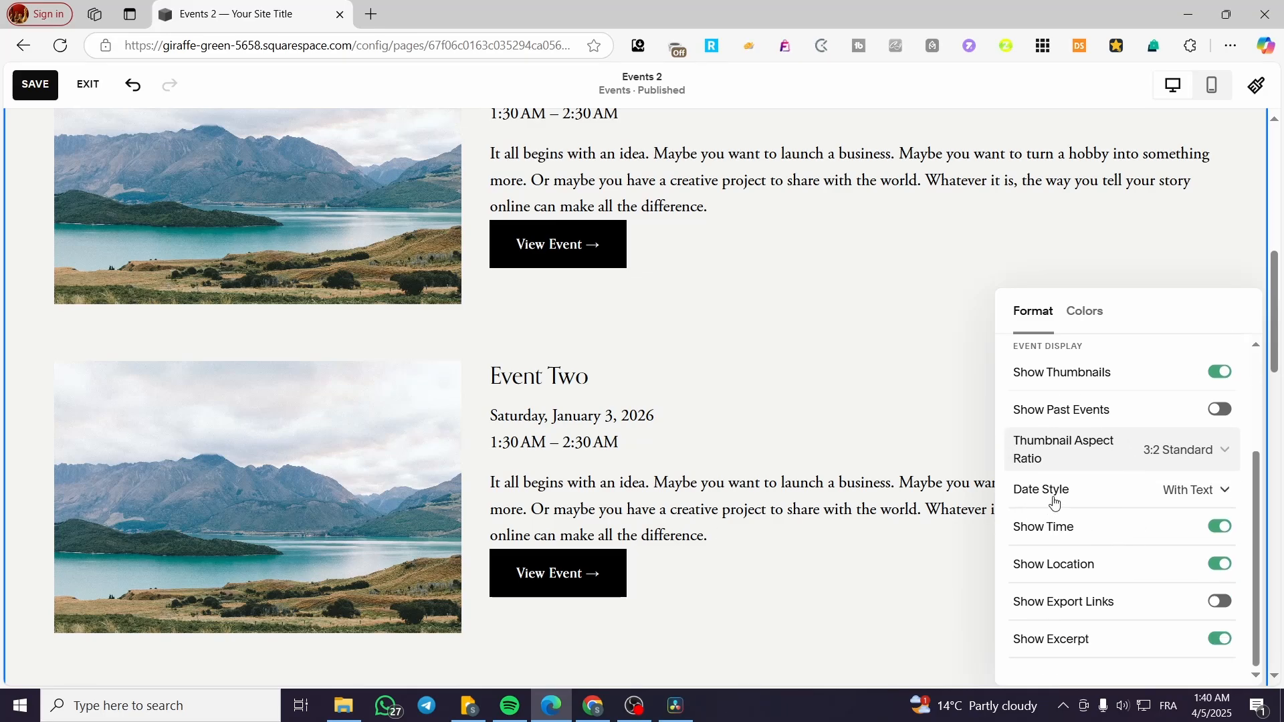
{"action": "left_click", "coordinate": [1221, 493]}
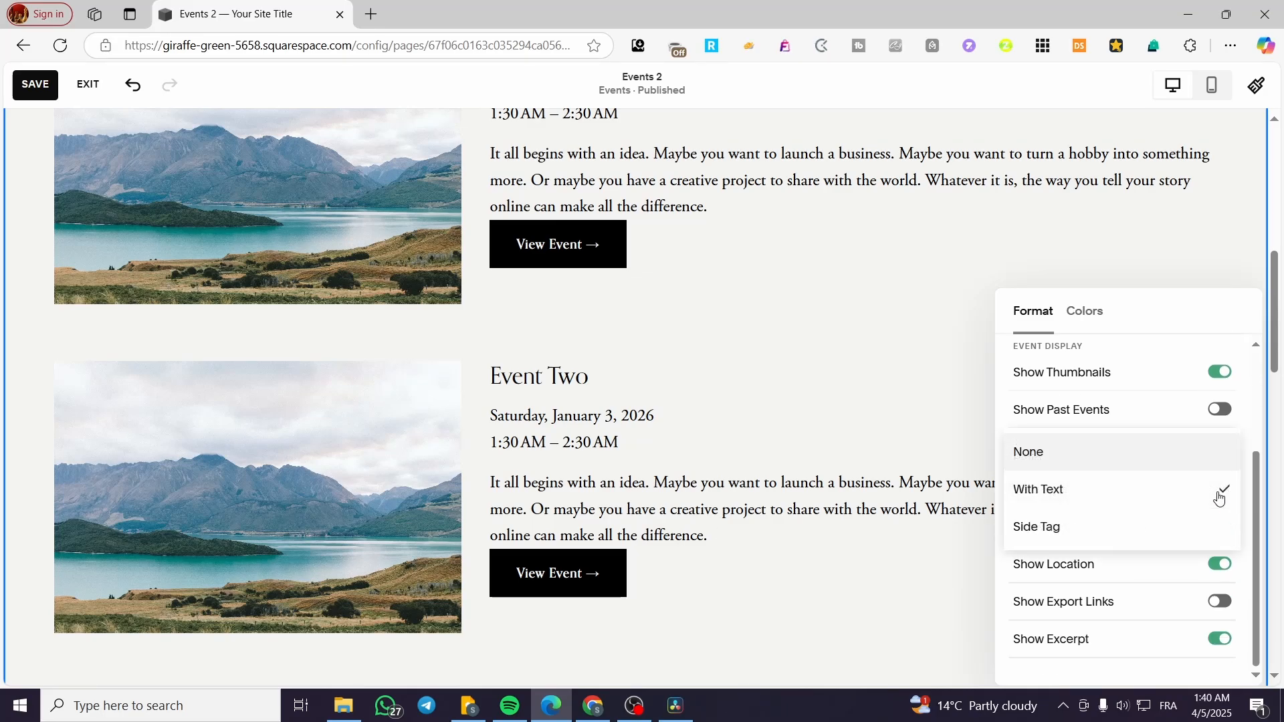
{"action": "left_click", "coordinate": [1061, 534]}
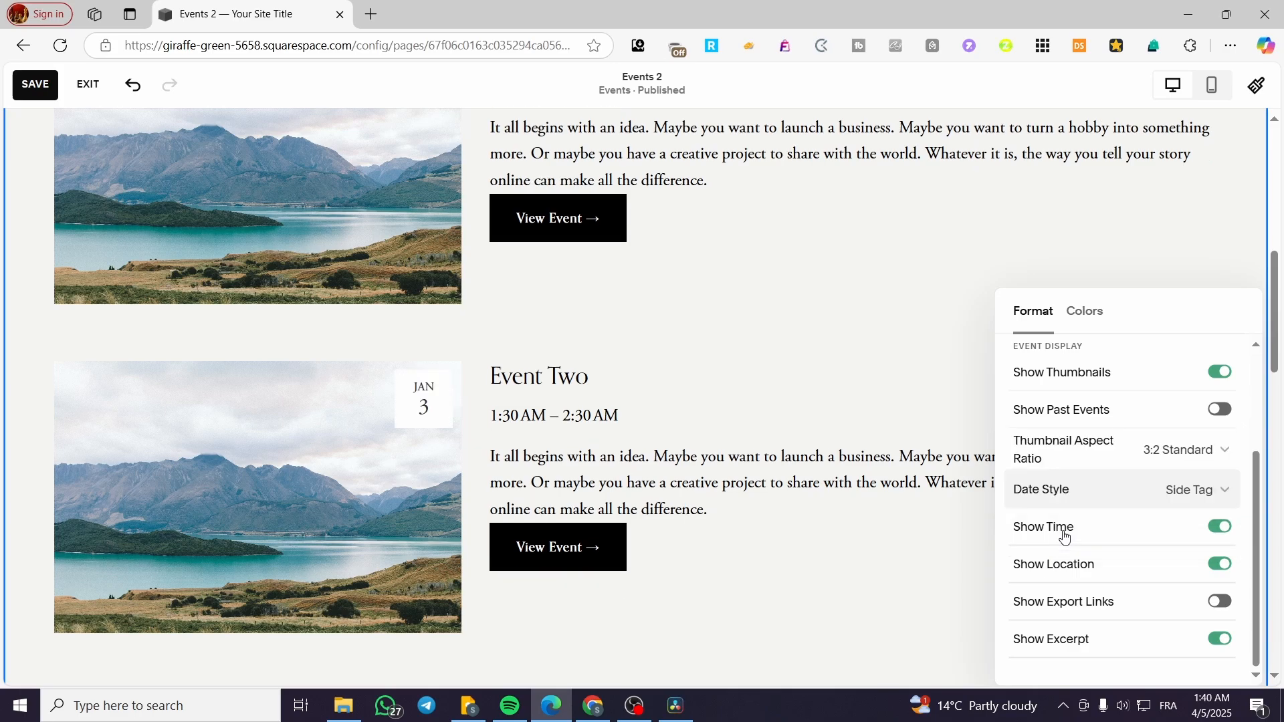
{"action": "scroll", "coordinate": [618, 505], "scroll_direction": "up", "scroll_amount": 1}
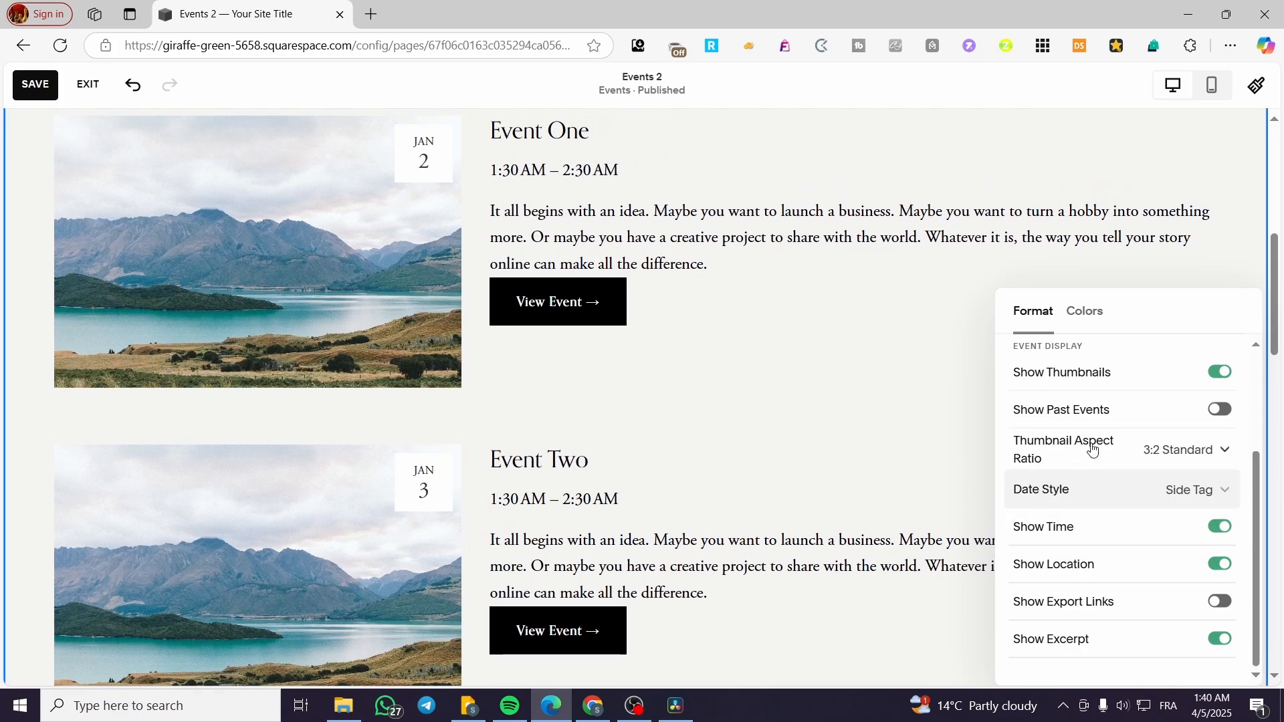
{"action": "left_click", "coordinate": [1098, 492]}
{"action": "left_click", "coordinate": [1088, 455]}
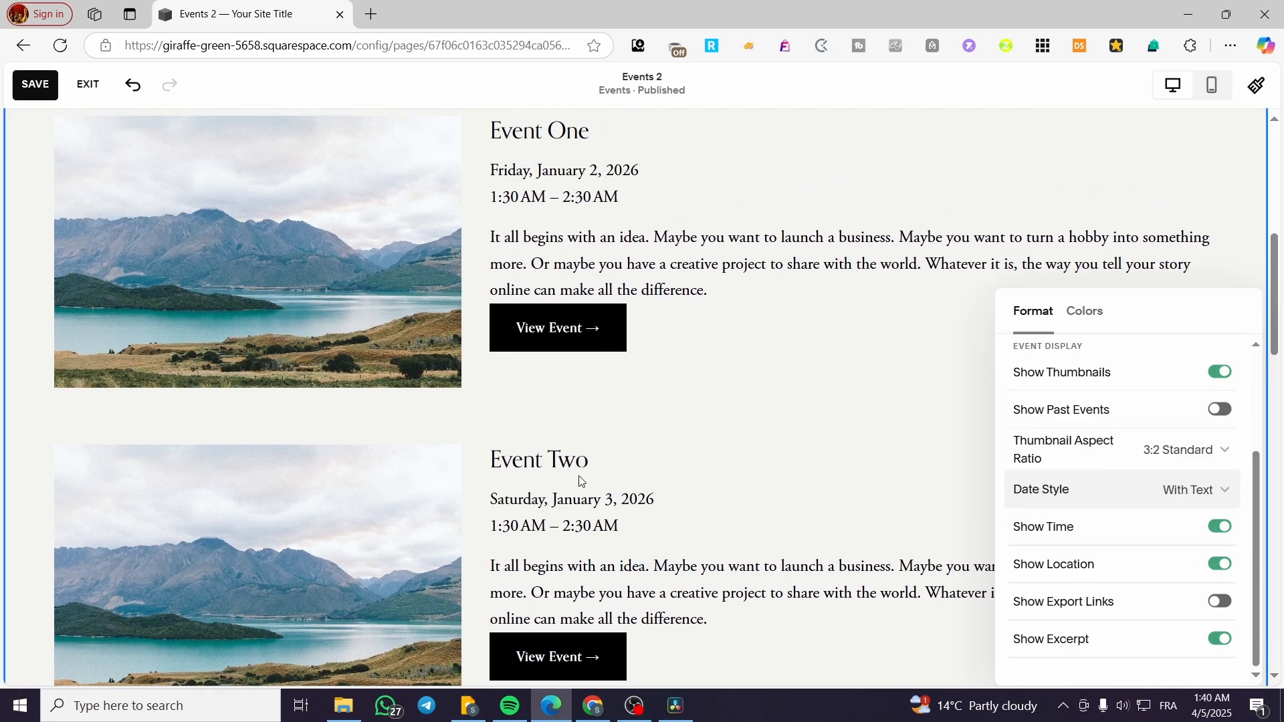
Step: Set the event list's date style to Side Tag and turn on its export links
{"action": "scroll", "coordinate": [580, 481], "scroll_direction": "up", "scroll_amount": 1}
{"action": "left_click", "coordinate": [1102, 494]}
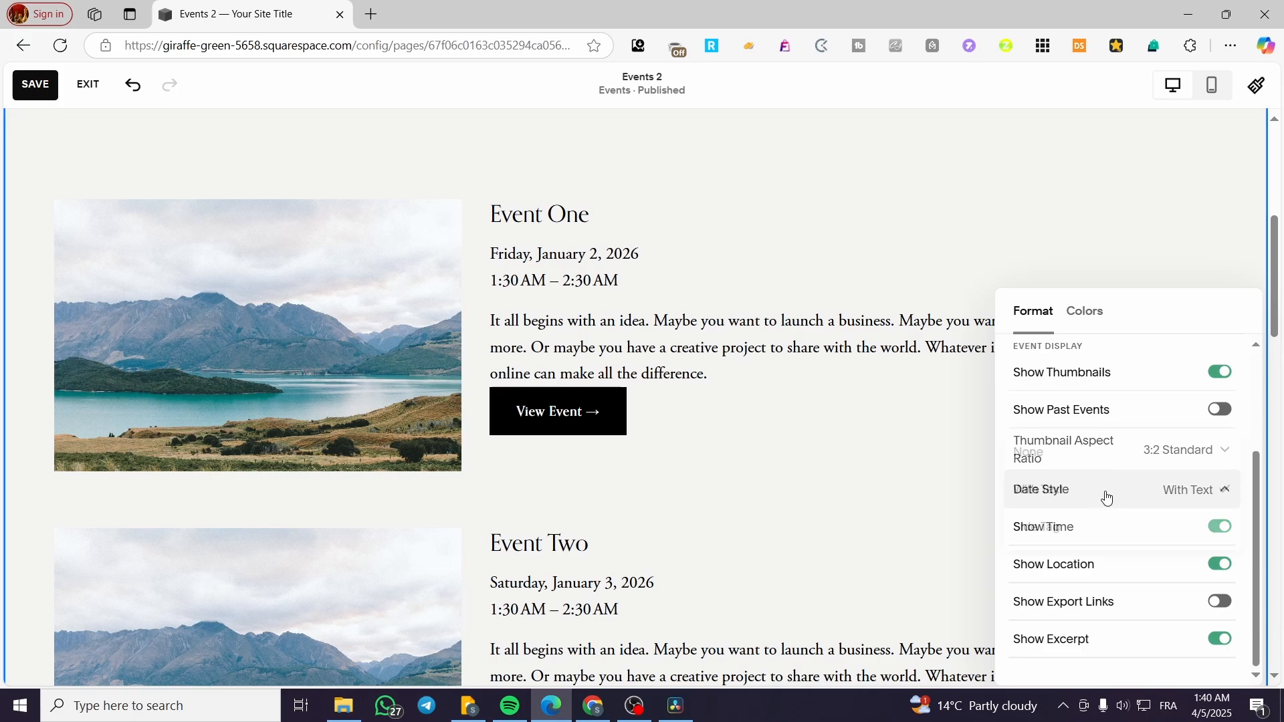
{"action": "left_click", "coordinate": [1112, 537]}
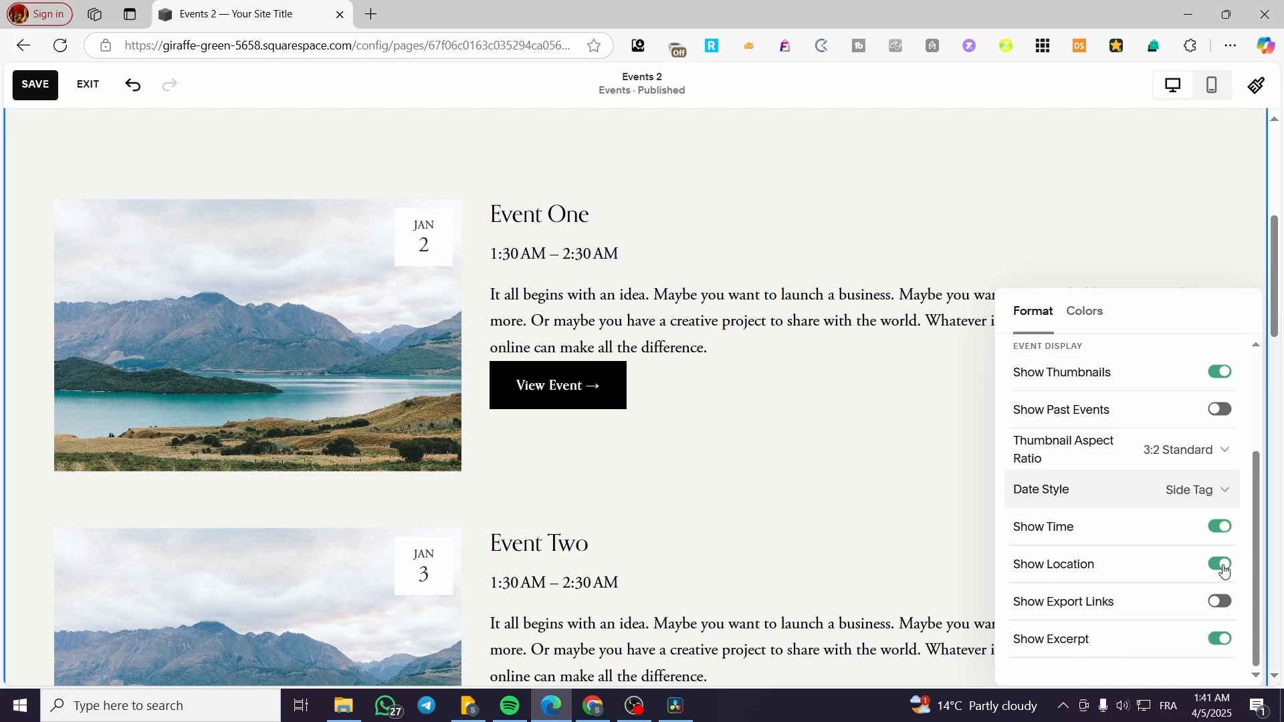
{"action": "left_click", "coordinate": [1215, 604]}
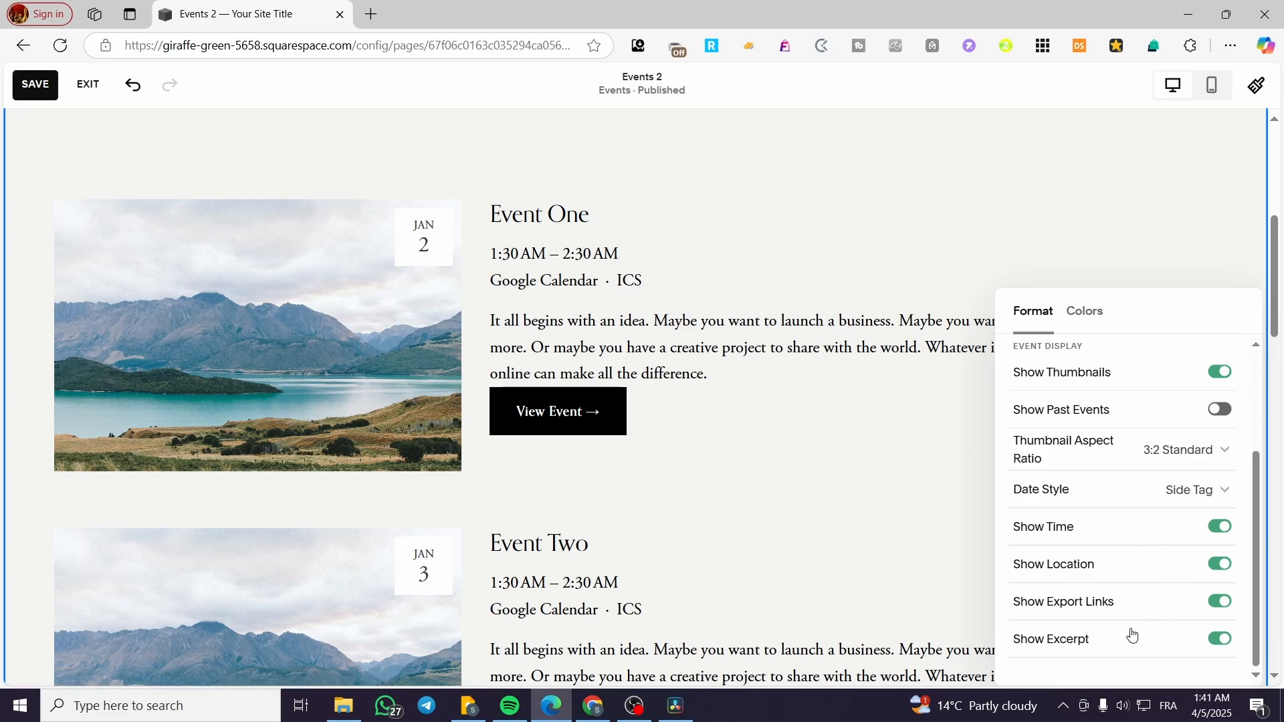
Step: Try hiding the event excerpts, show them again and look at the excerpt text of Event One
{"action": "left_click", "coordinate": [1220, 640]}
{"action": "left_click", "coordinate": [1221, 641]}
{"action": "left_click_drag", "start_coordinate": [493, 320], "coordinate": [731, 367]}
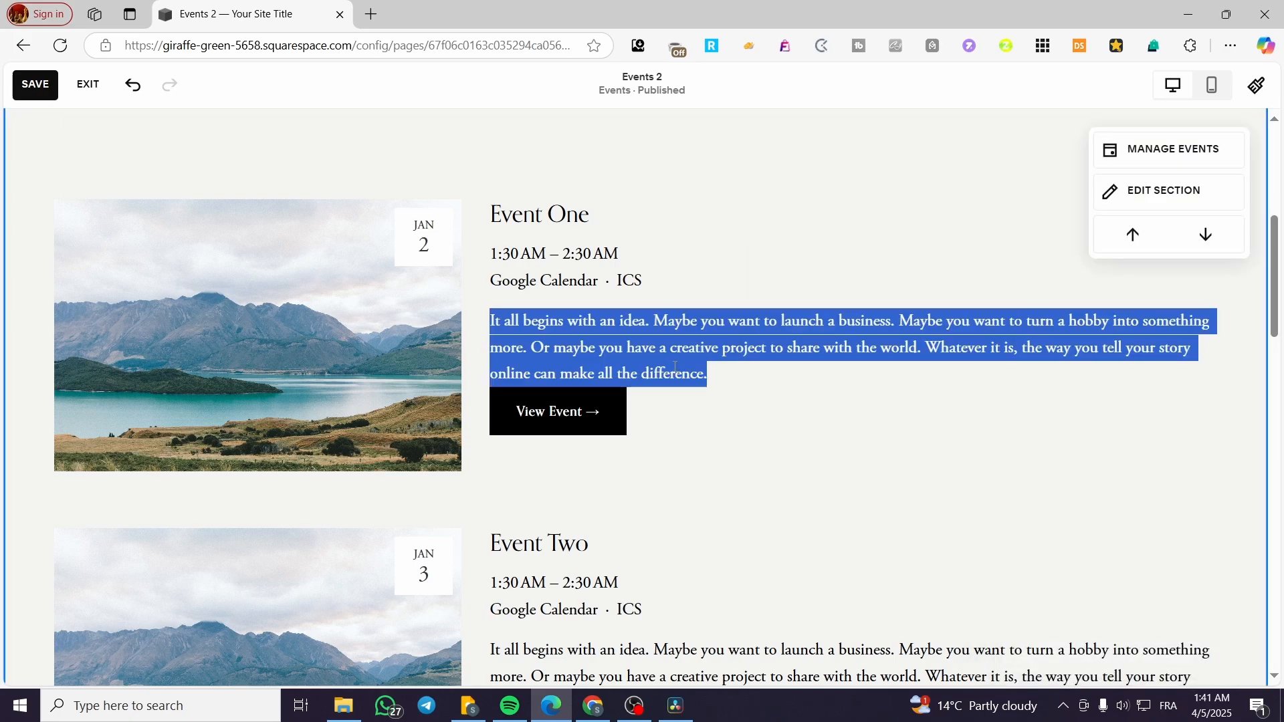
{"action": "left_click", "coordinate": [869, 414]}
Step: Reopen the event list section's format settings and set its page spacing height to Small
{"action": "left_click", "coordinate": [1167, 192]}
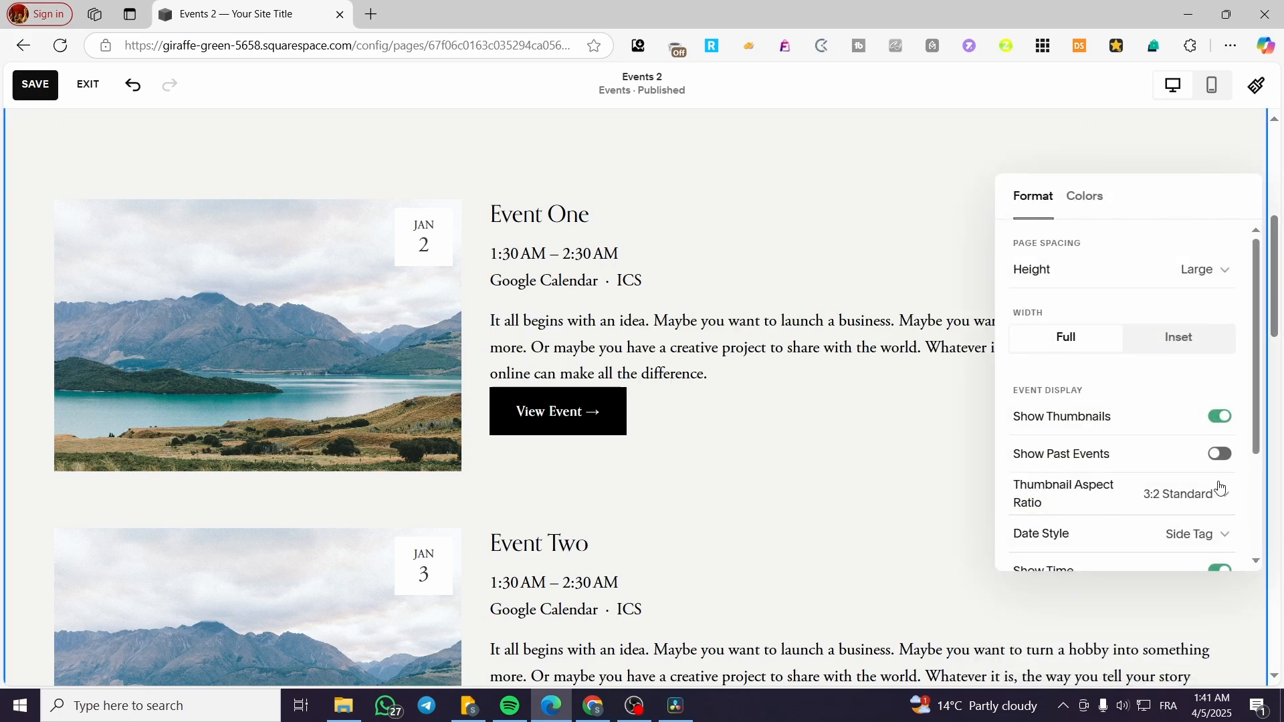
{"action": "scroll", "coordinate": [1177, 494], "scroll_direction": "down", "scroll_amount": 3}
{"action": "scroll", "coordinate": [1070, 468], "scroll_direction": "up", "scroll_amount": 3}
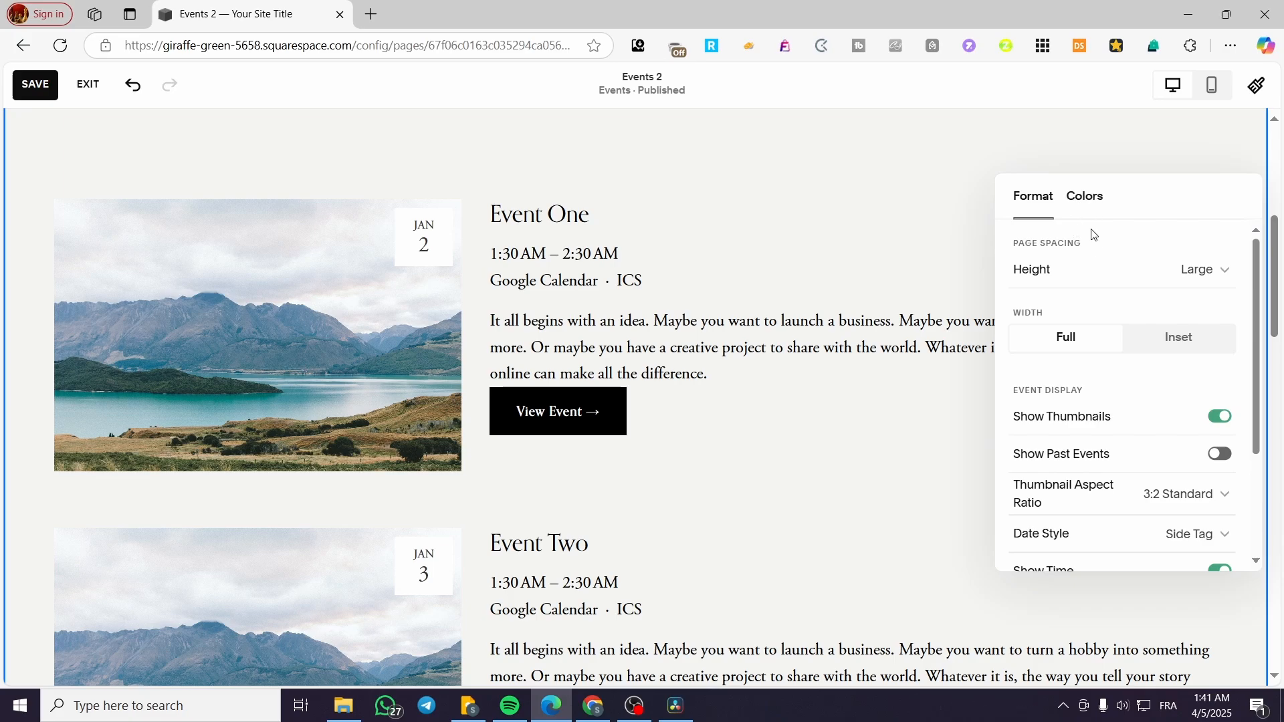
{"action": "left_click", "coordinate": [1092, 269]}
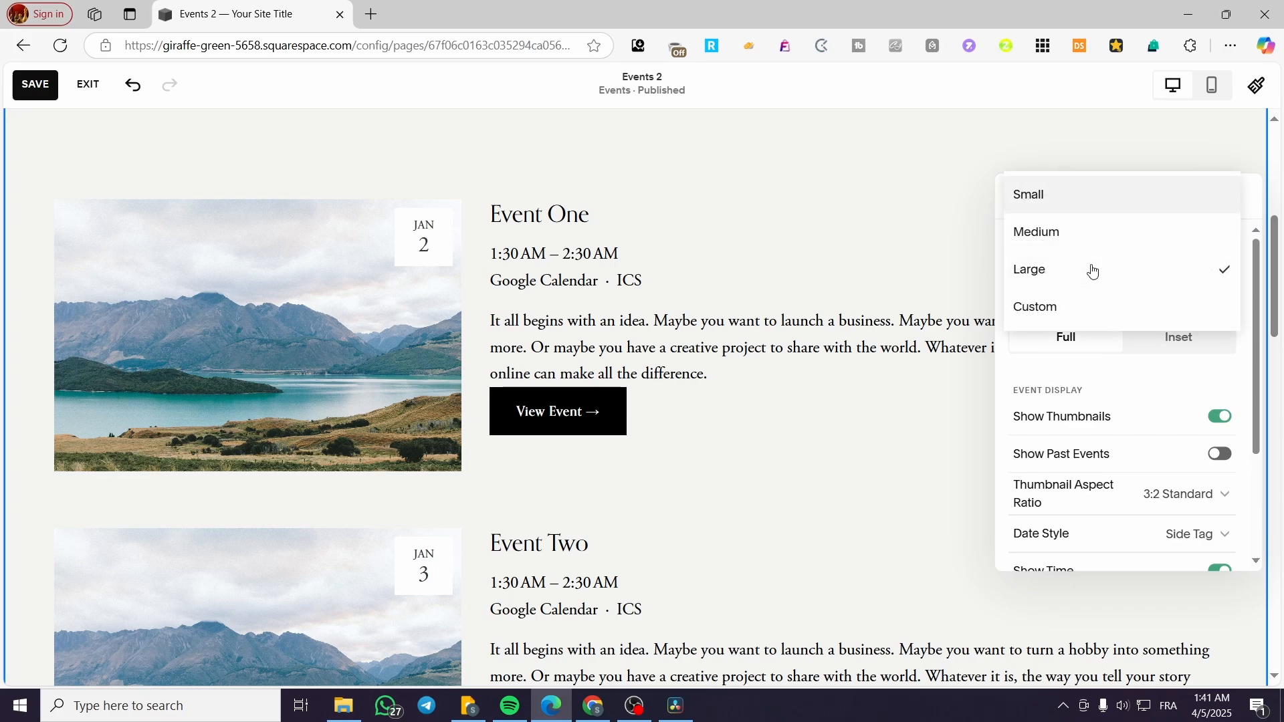
{"action": "left_click", "coordinate": [1095, 204]}
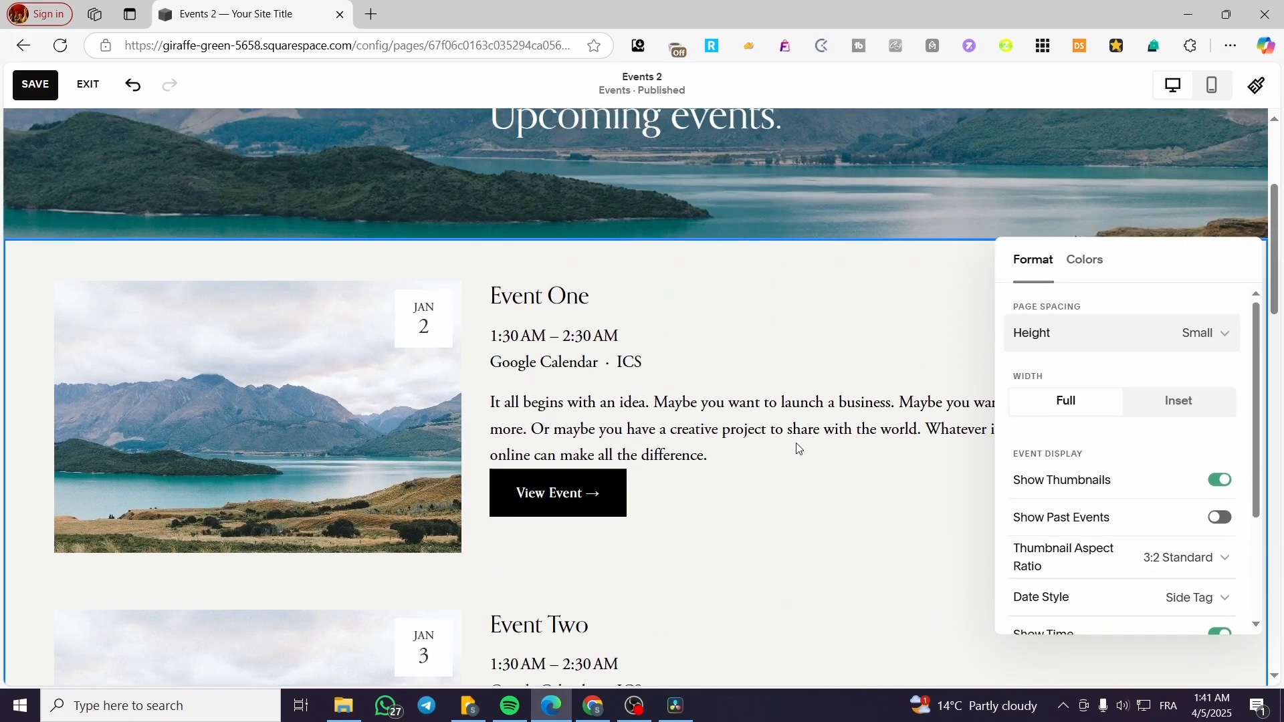
{"action": "scroll", "coordinate": [797, 447], "scroll_direction": "down", "scroll_amount": 6}
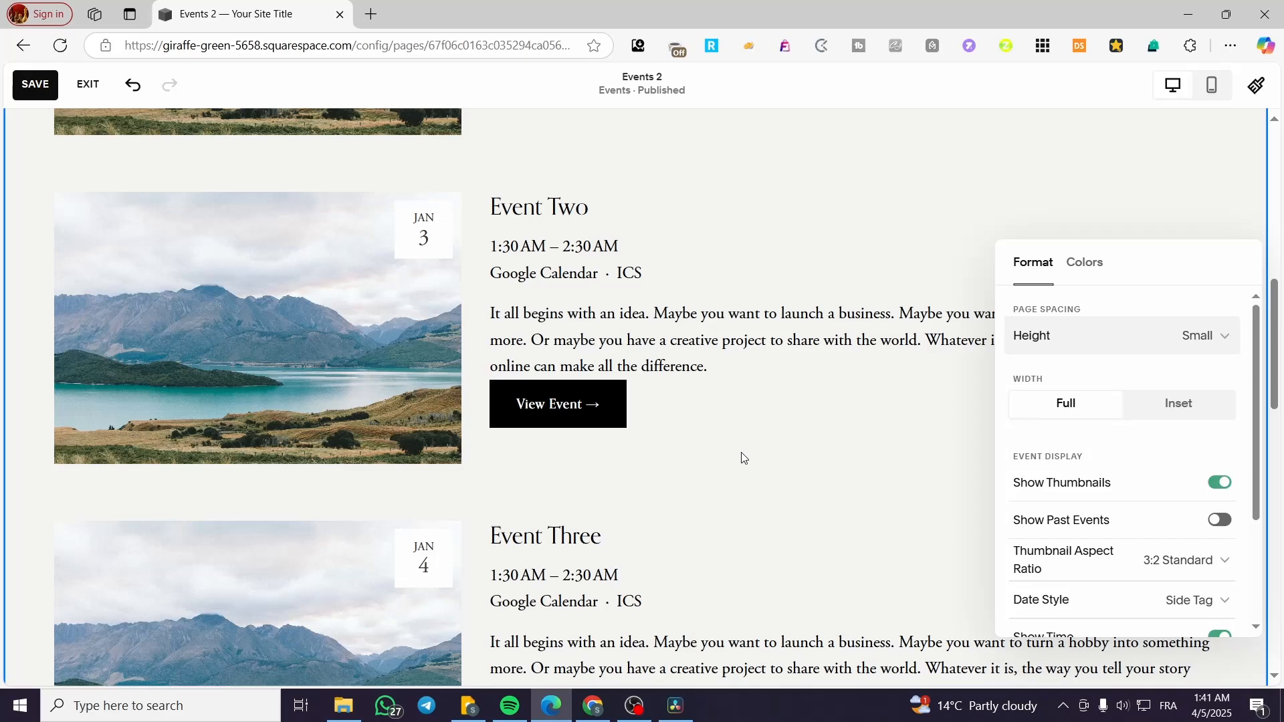
Step: Try the Bright 2, Lightest 1, Light 1 and Bright 1 color themes on the event list section
{"action": "left_click", "coordinate": [1088, 276]}
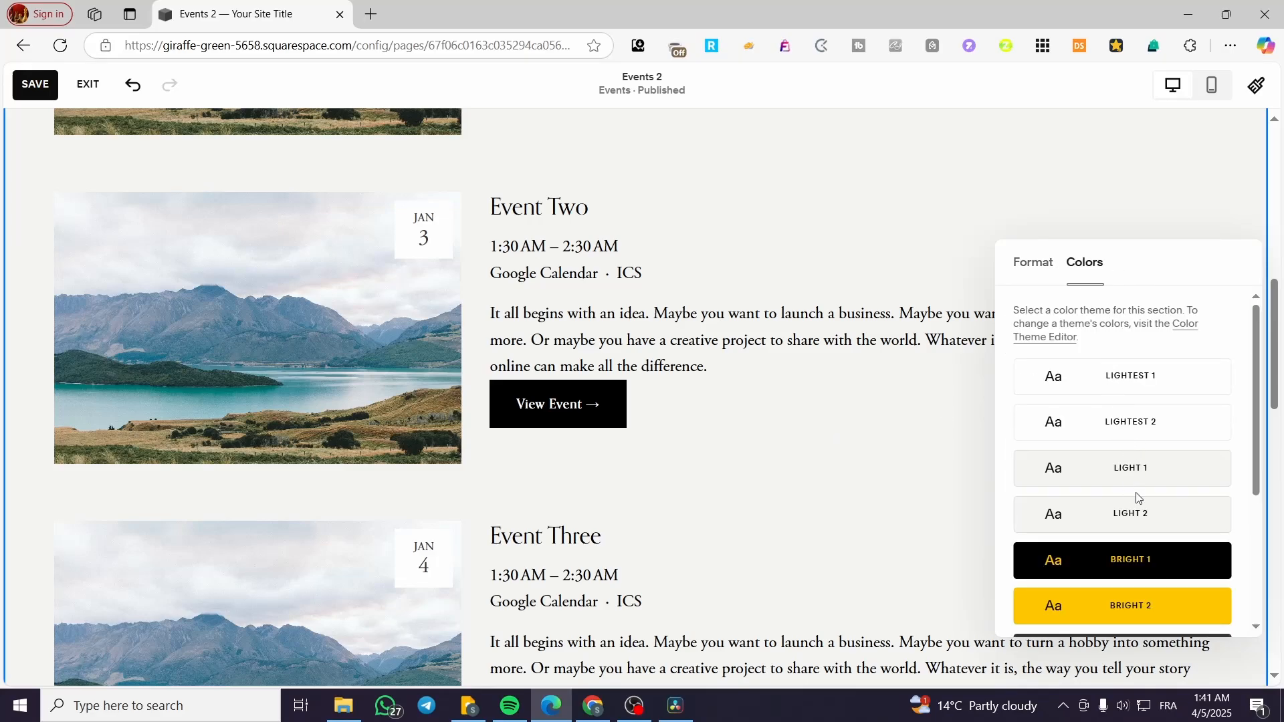
{"action": "left_click", "coordinate": [1145, 600]}
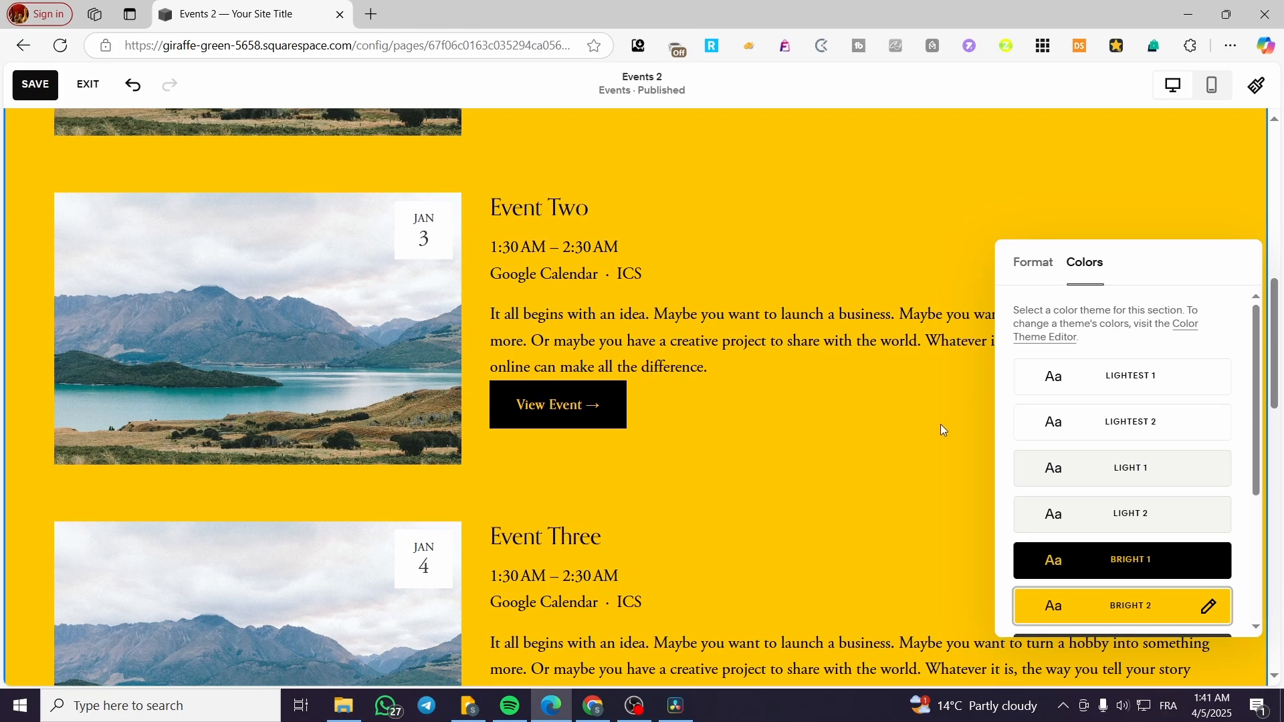
{"action": "scroll", "coordinate": [889, 455], "scroll_direction": "up", "scroll_amount": 7}
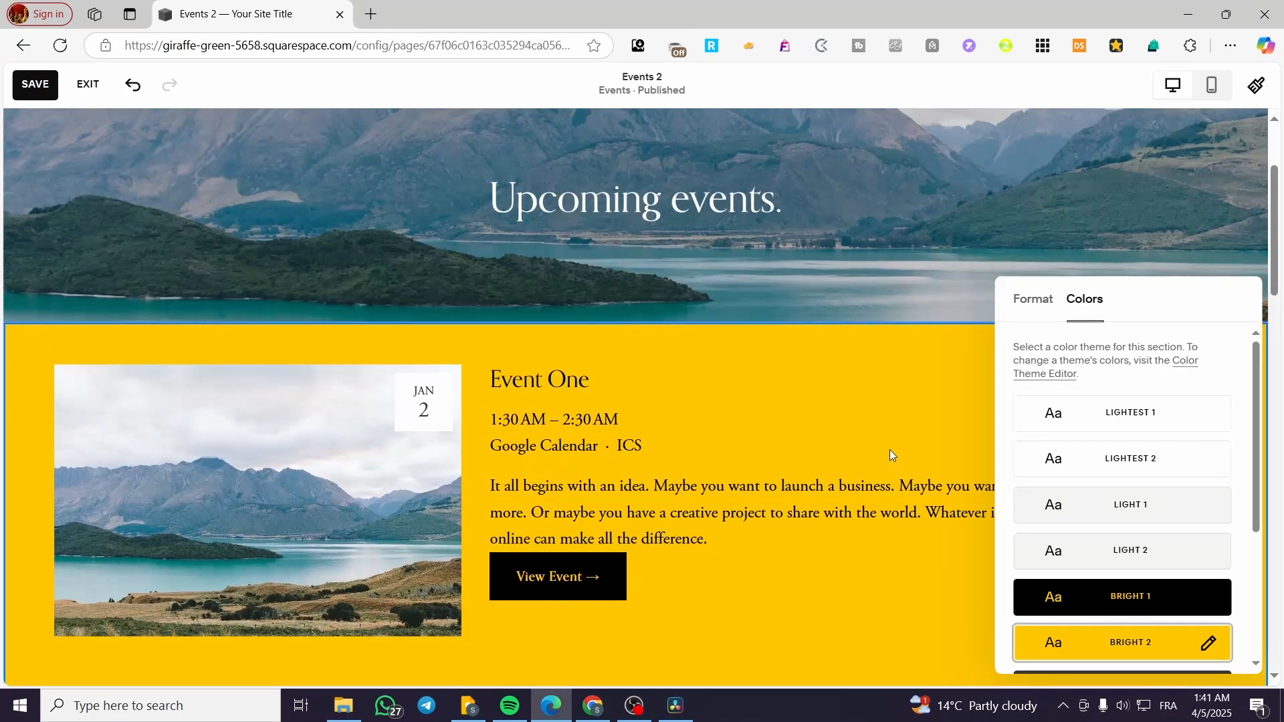
{"action": "left_click", "coordinate": [1129, 419]}
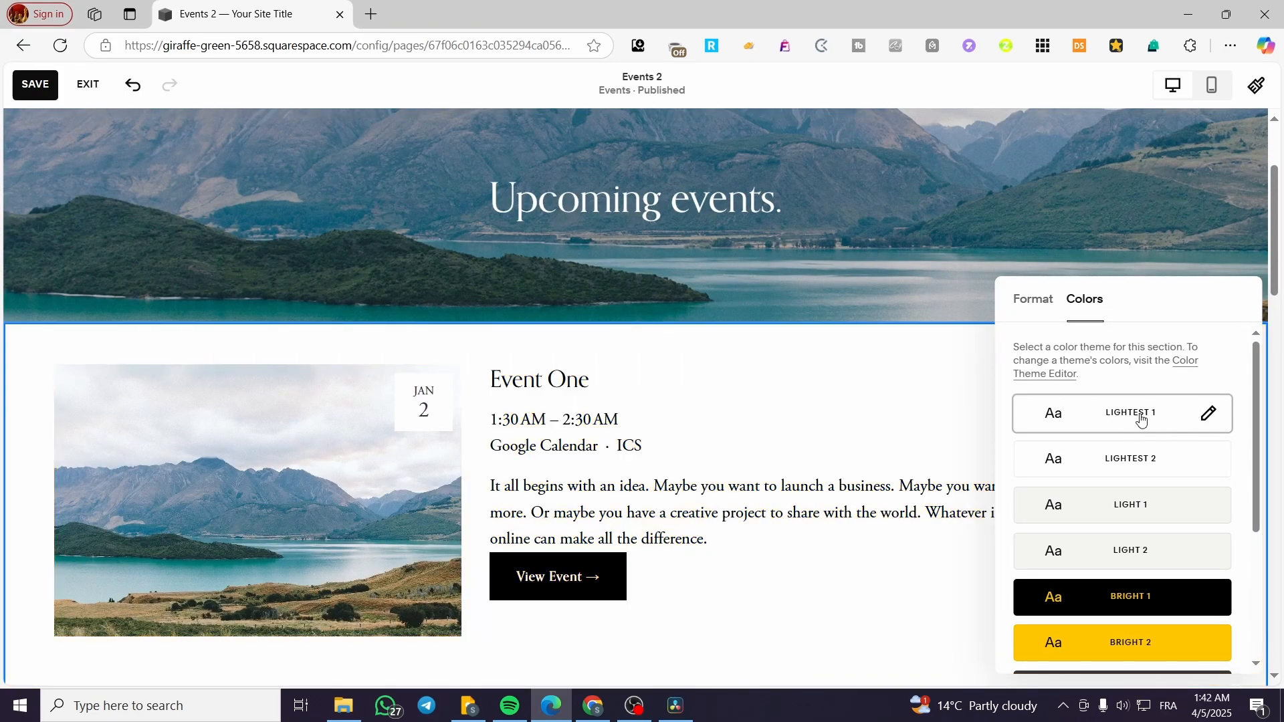
{"action": "scroll", "coordinate": [1136, 428], "scroll_direction": "down", "scroll_amount": 2}
{"action": "left_click", "coordinate": [1168, 516]}
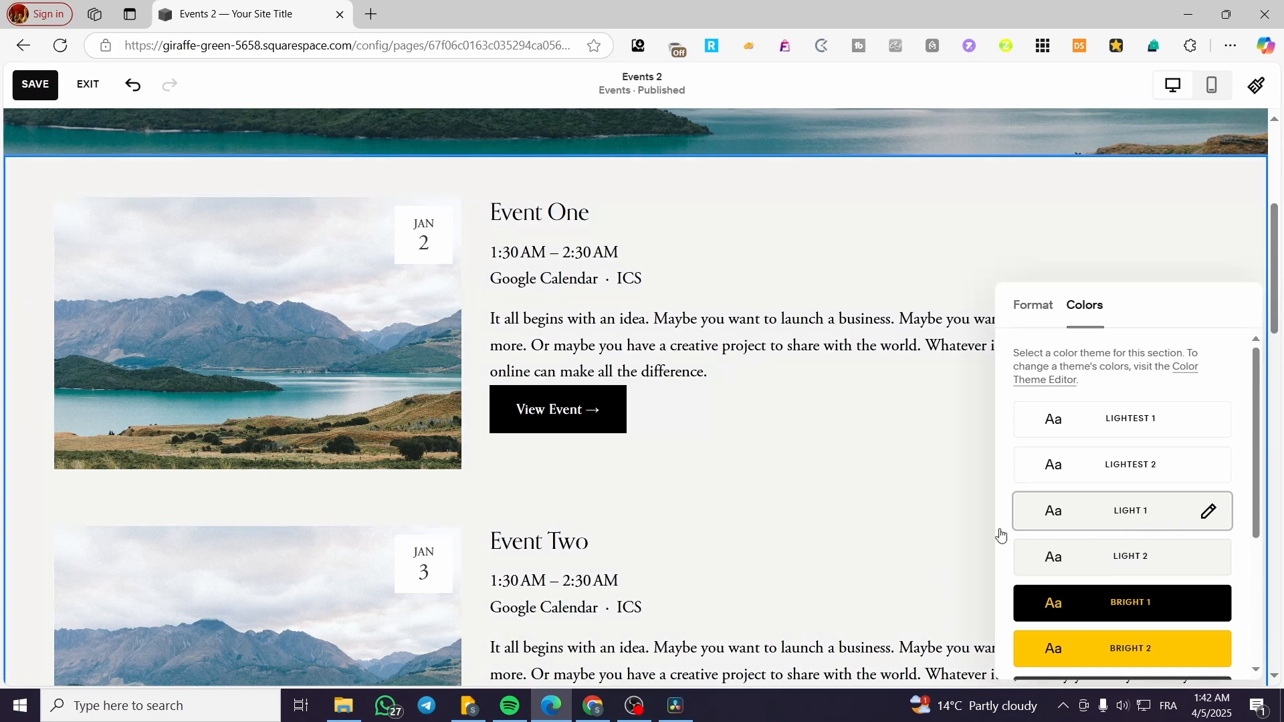
{"action": "left_click", "coordinate": [1175, 604]}
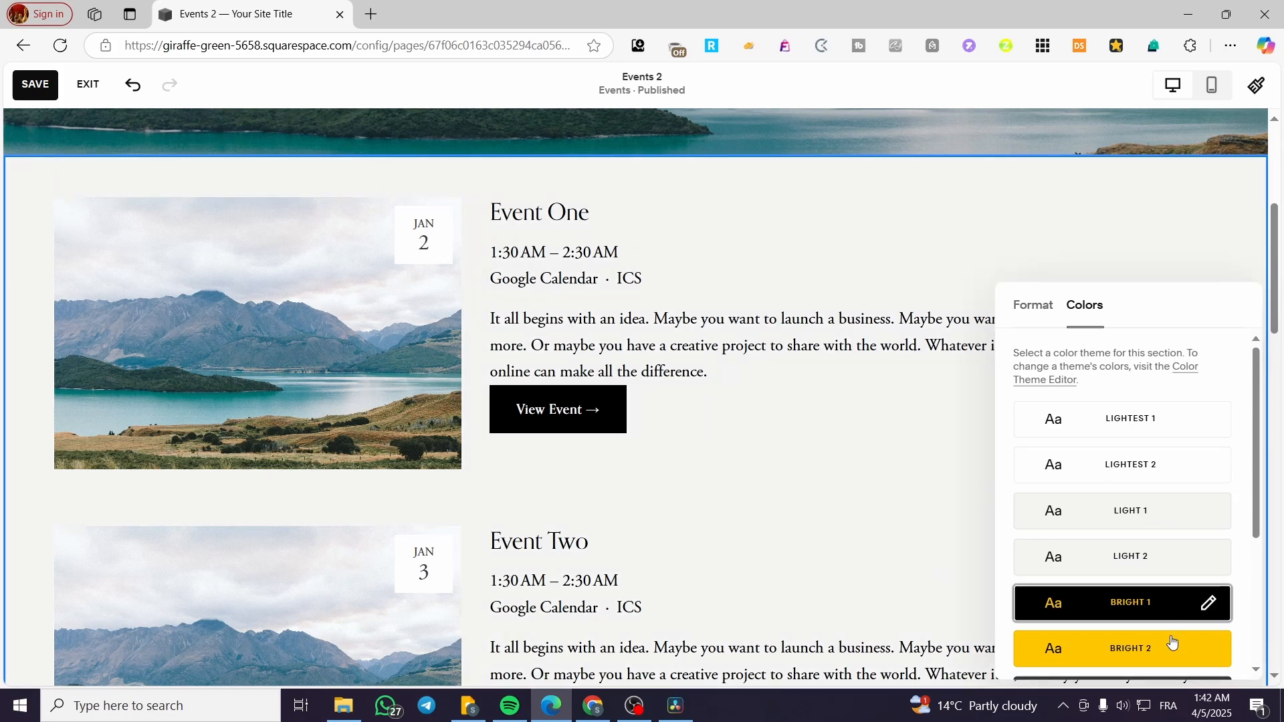
{"action": "left_click", "coordinate": [1172, 647]}
Step: Apply the Dark 2 color theme to the event list section and check the page with it
{"action": "scroll", "coordinate": [1174, 589], "scroll_direction": "down", "scroll_amount": 3}
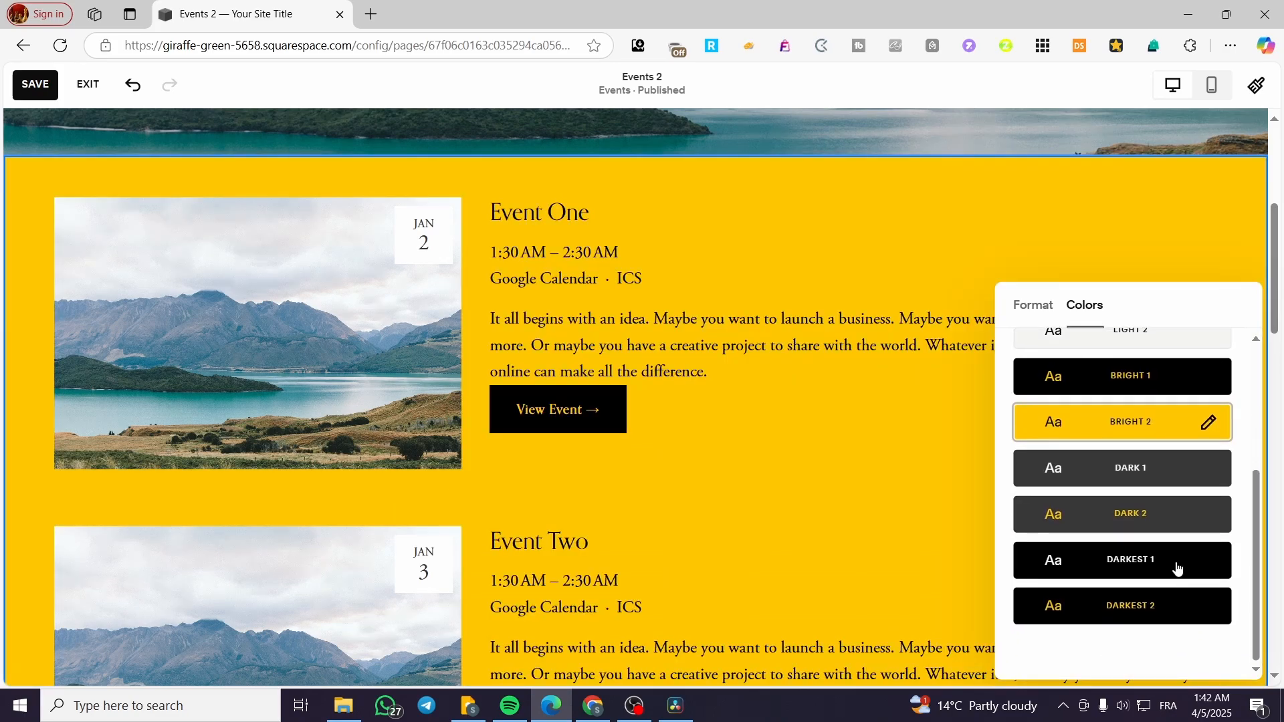
{"action": "left_click", "coordinate": [1166, 516]}
{"action": "scroll", "coordinate": [881, 531], "scroll_direction": "up", "scroll_amount": 5}
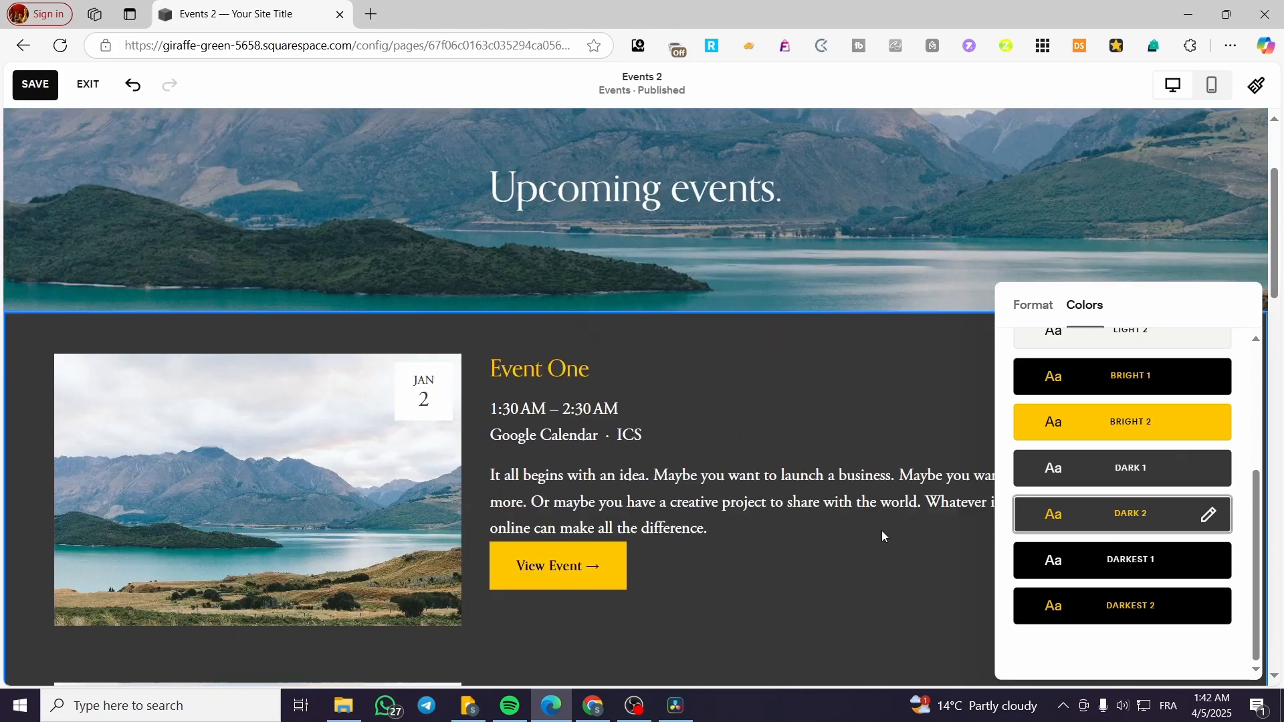
{"action": "scroll", "coordinate": [831, 538], "scroll_direction": "down", "scroll_amount": 3}
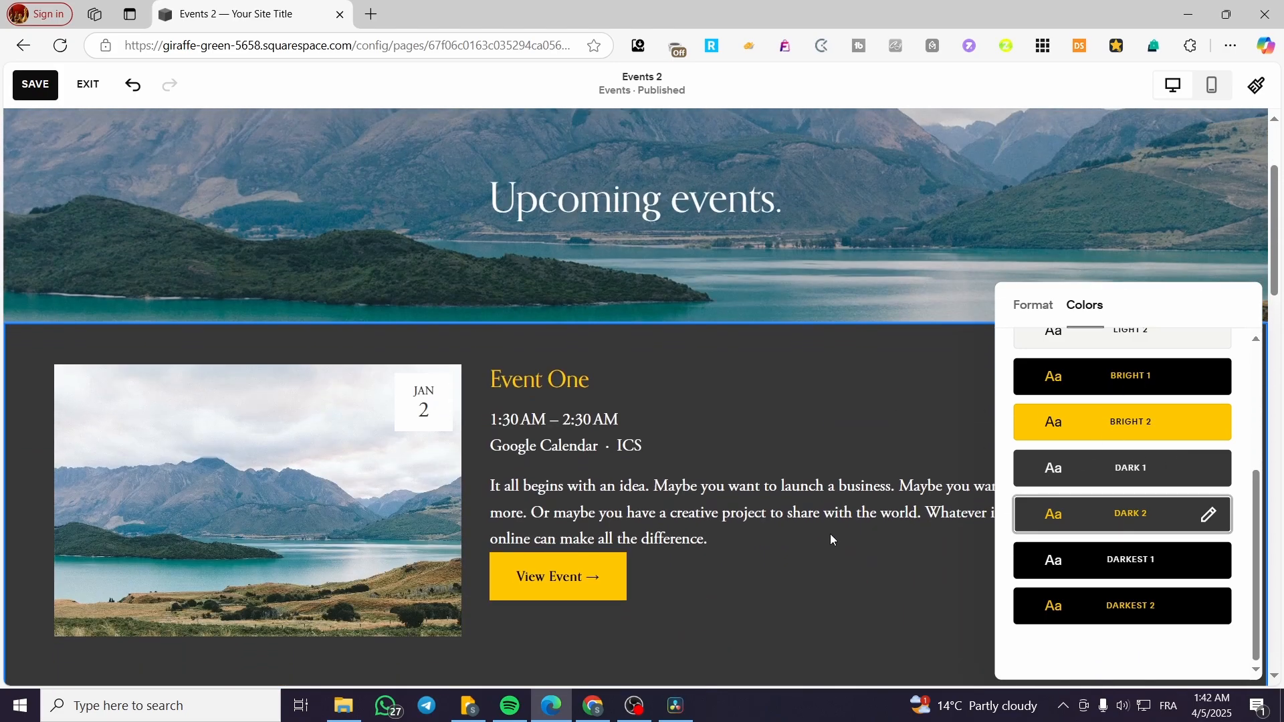
Step: Close the event list section's color settings and look through the banner and the listed events on the page
{"action": "left_click", "coordinate": [808, 391]}
{"action": "scroll", "coordinate": [857, 433], "scroll_direction": "up", "scroll_amount": 3}
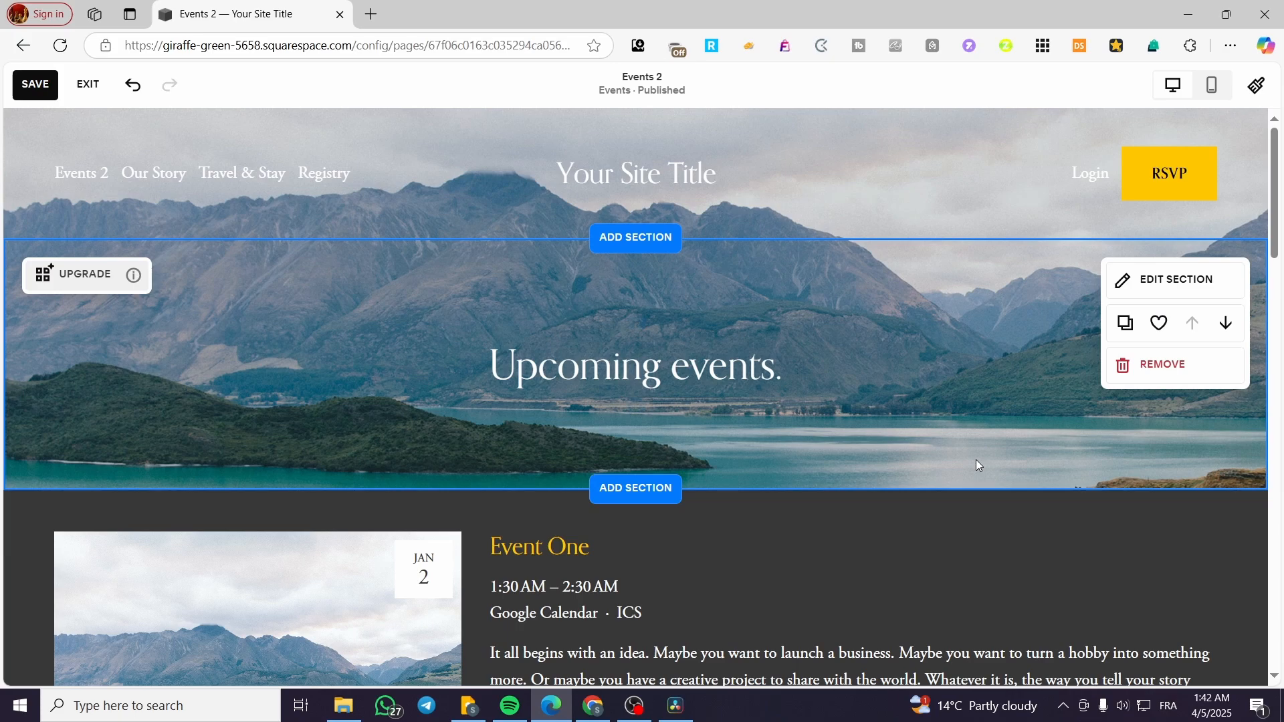
{"action": "scroll", "coordinate": [560, 547], "scroll_direction": "down", "scroll_amount": 10}
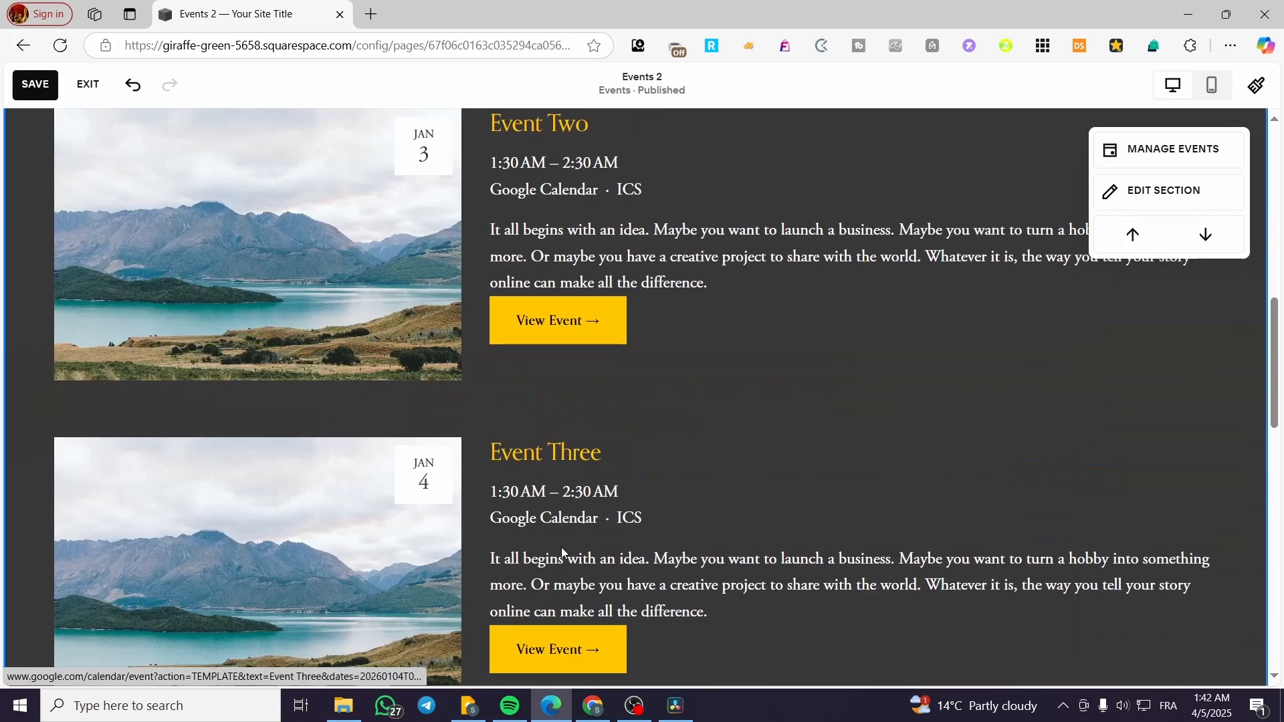
{"action": "scroll", "coordinate": [561, 547], "scroll_direction": "down", "scroll_amount": 5}
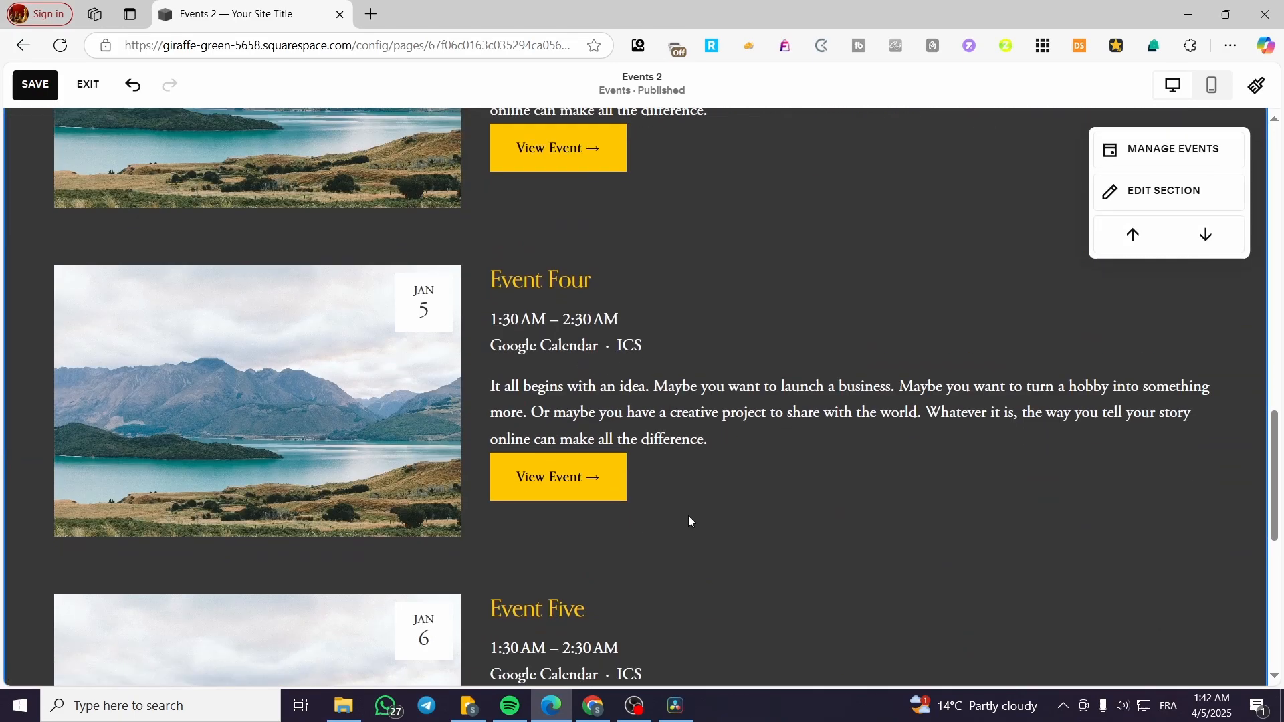
Step: Try moving the event list section above the "Upcoming events." banner twice, returning it below the banner each time
{"action": "left_click", "coordinate": [1141, 239]}
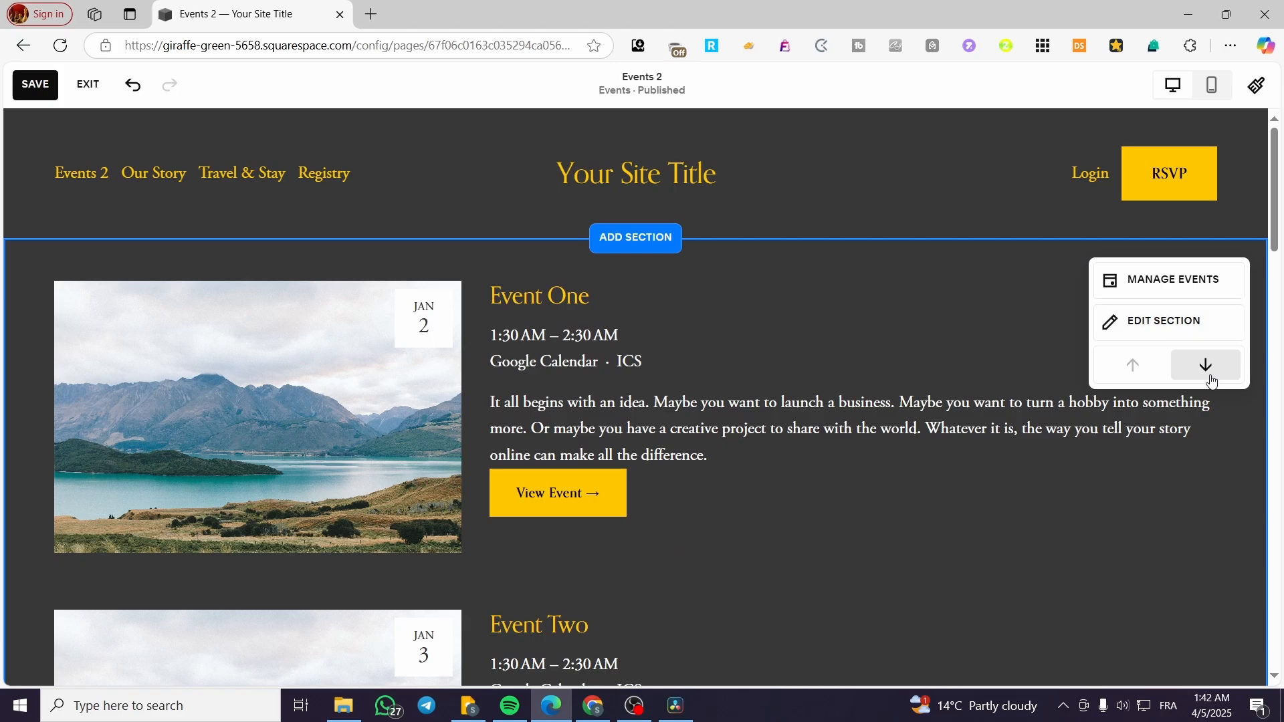
{"action": "left_click", "coordinate": [1207, 368]}
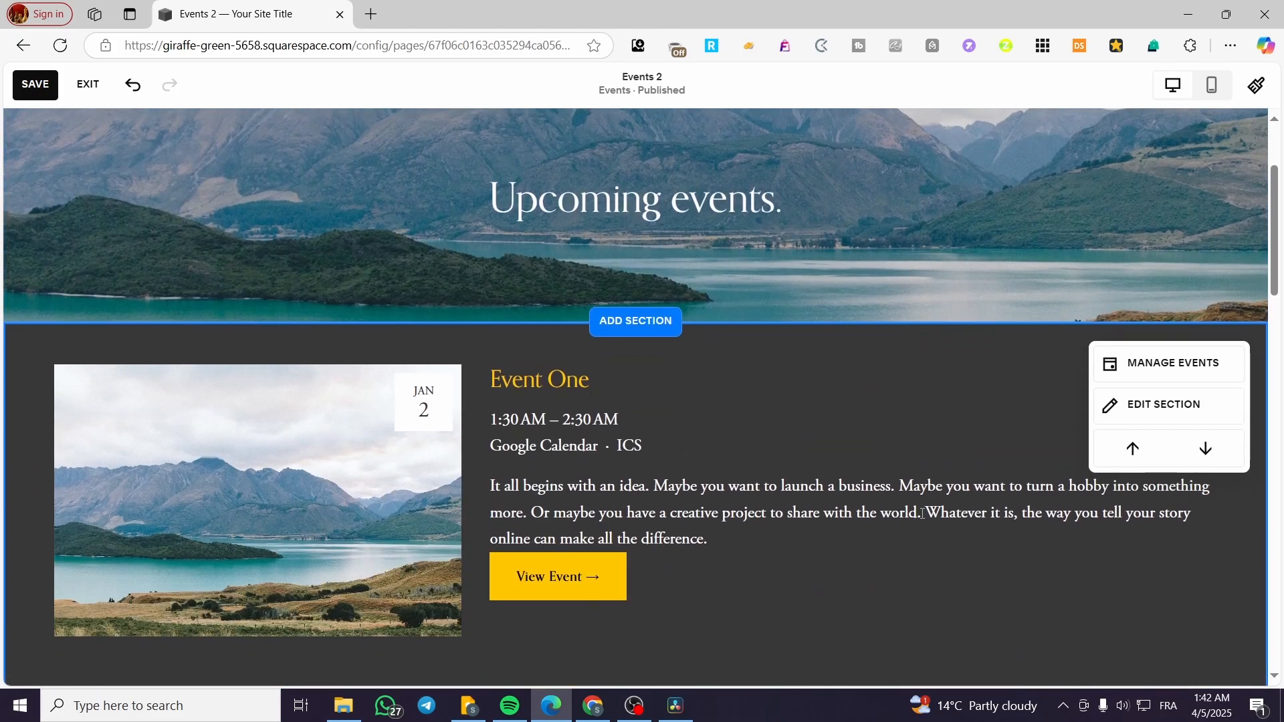
{"action": "left_click", "coordinate": [1122, 451]}
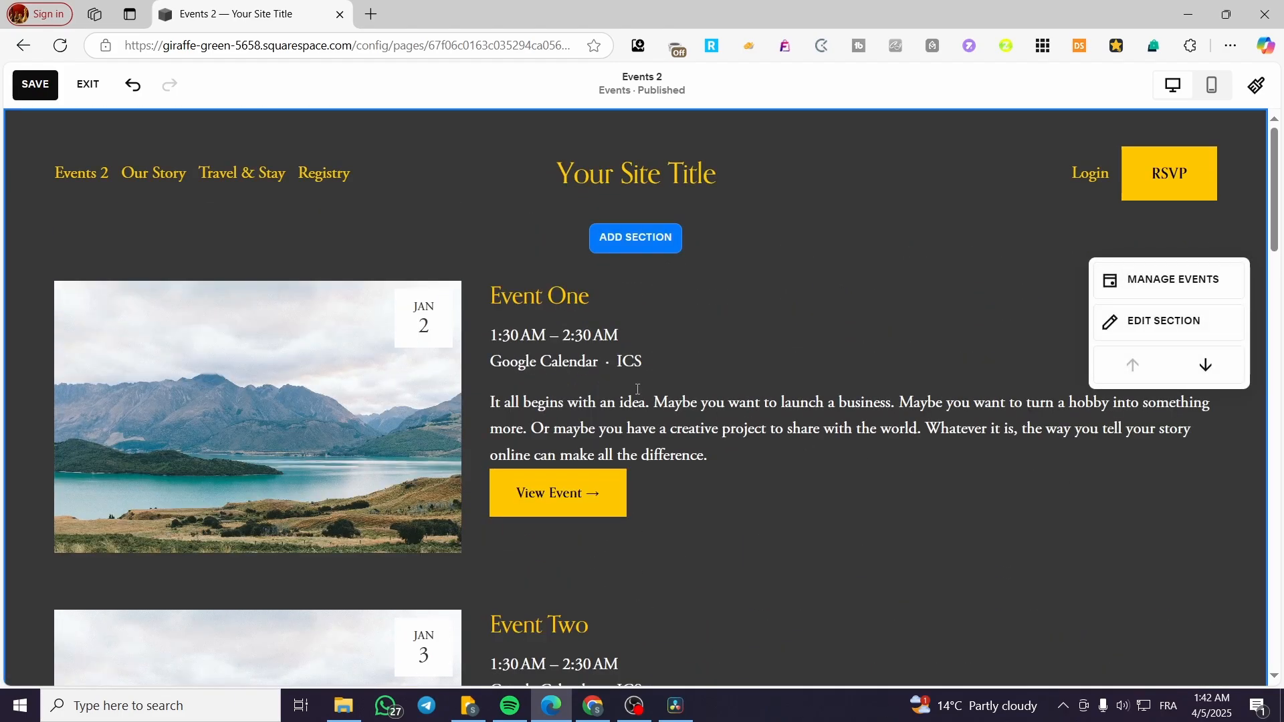
{"action": "left_click", "coordinate": [1206, 365]}
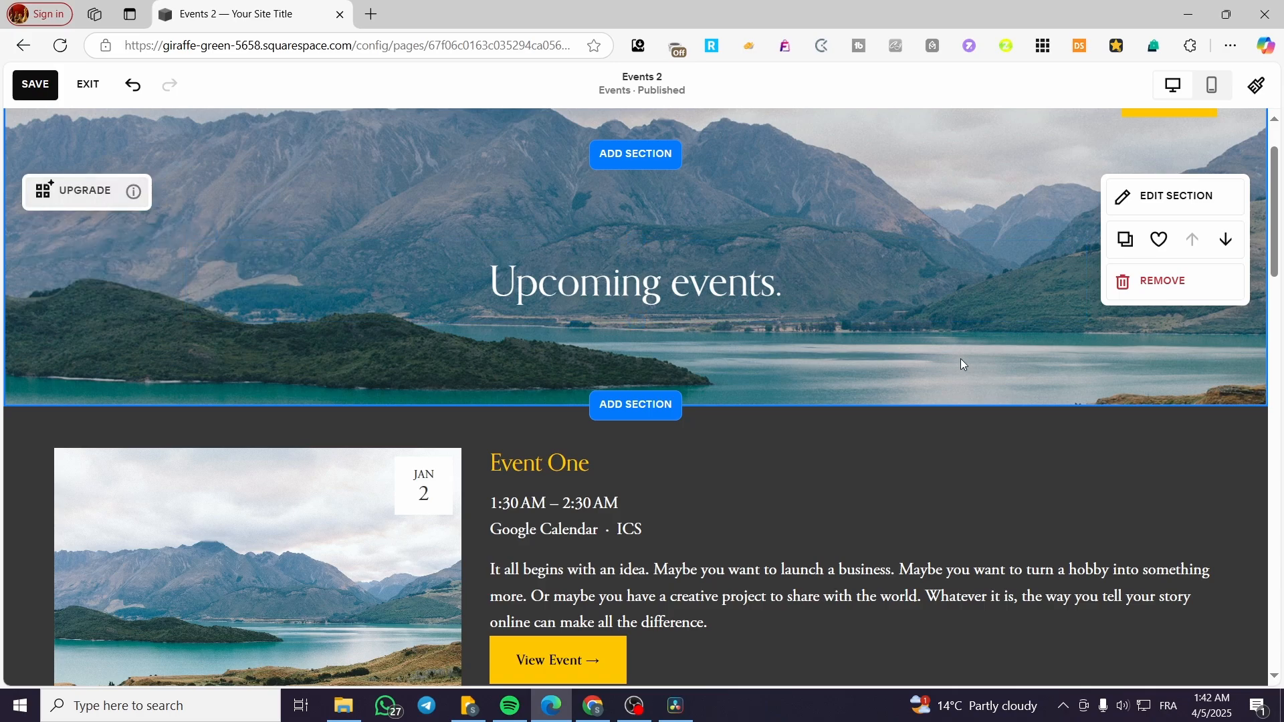
Step: Examine the design, background and color theme options of the "Upcoming events." banner section, and close its settings
{"action": "left_click", "coordinate": [1155, 214]}
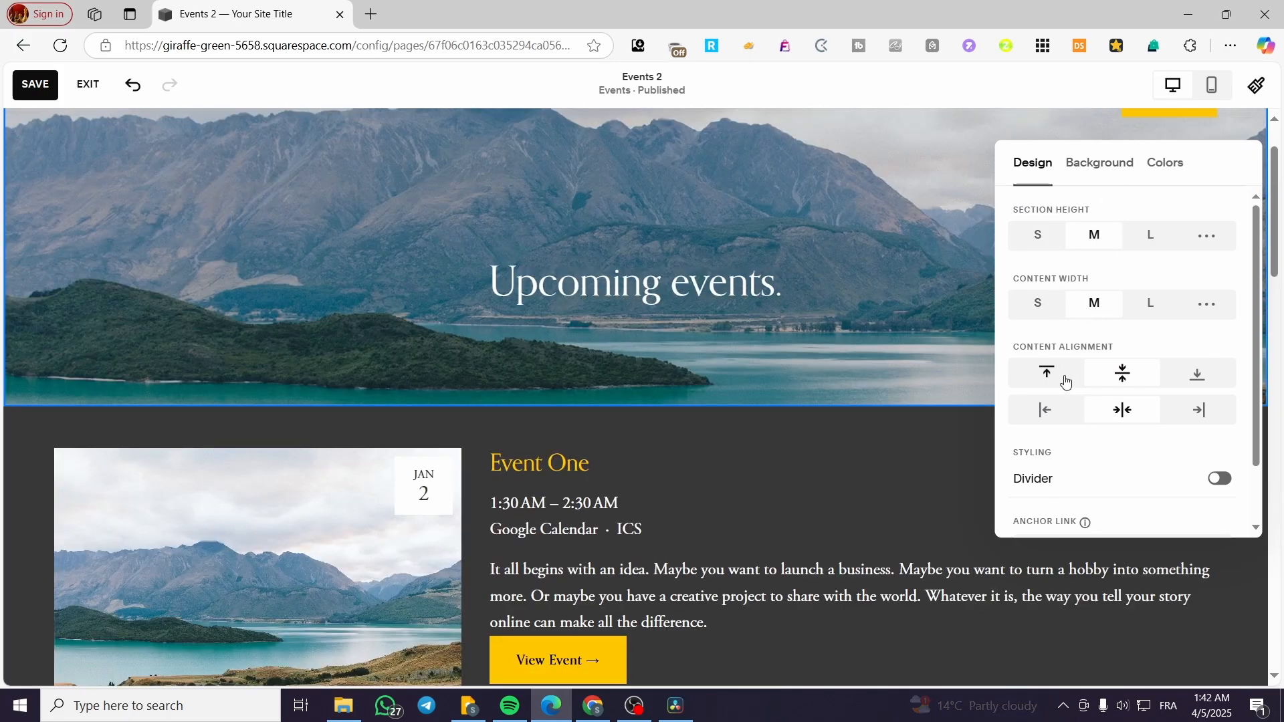
{"action": "scroll", "coordinate": [1101, 412], "scroll_direction": "down", "scroll_amount": 1}
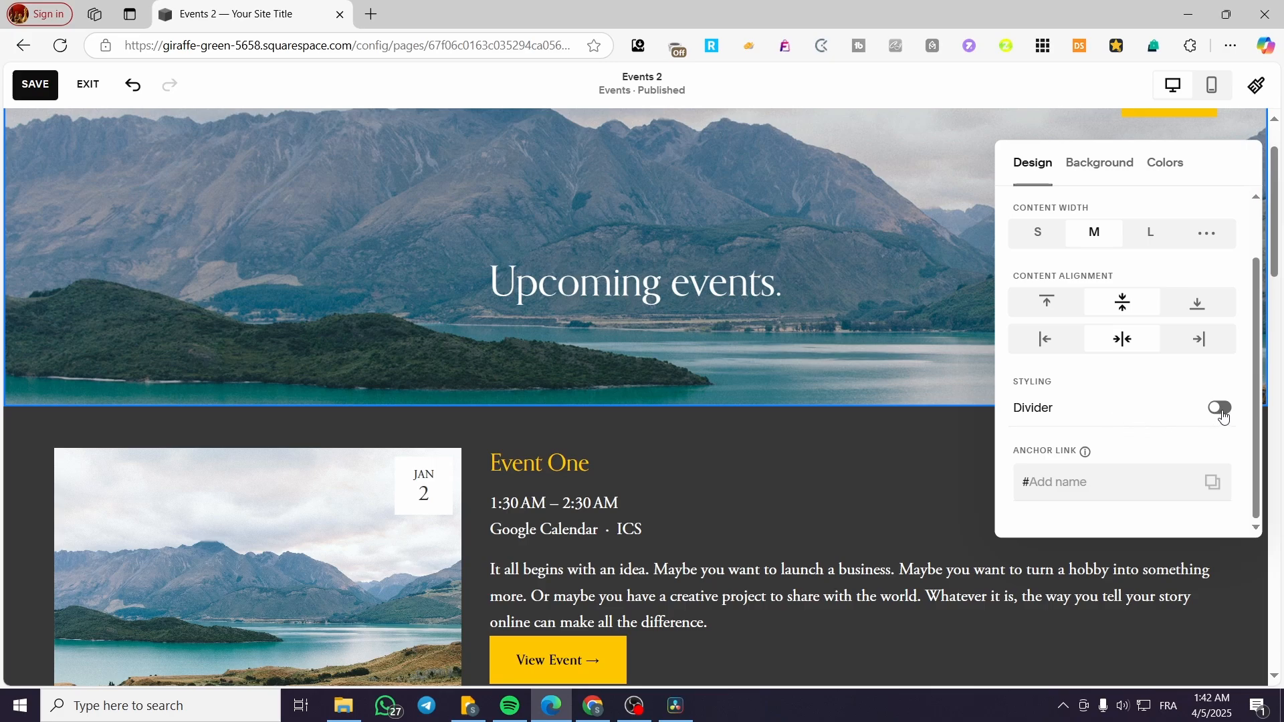
{"action": "left_click", "coordinate": [1099, 163]}
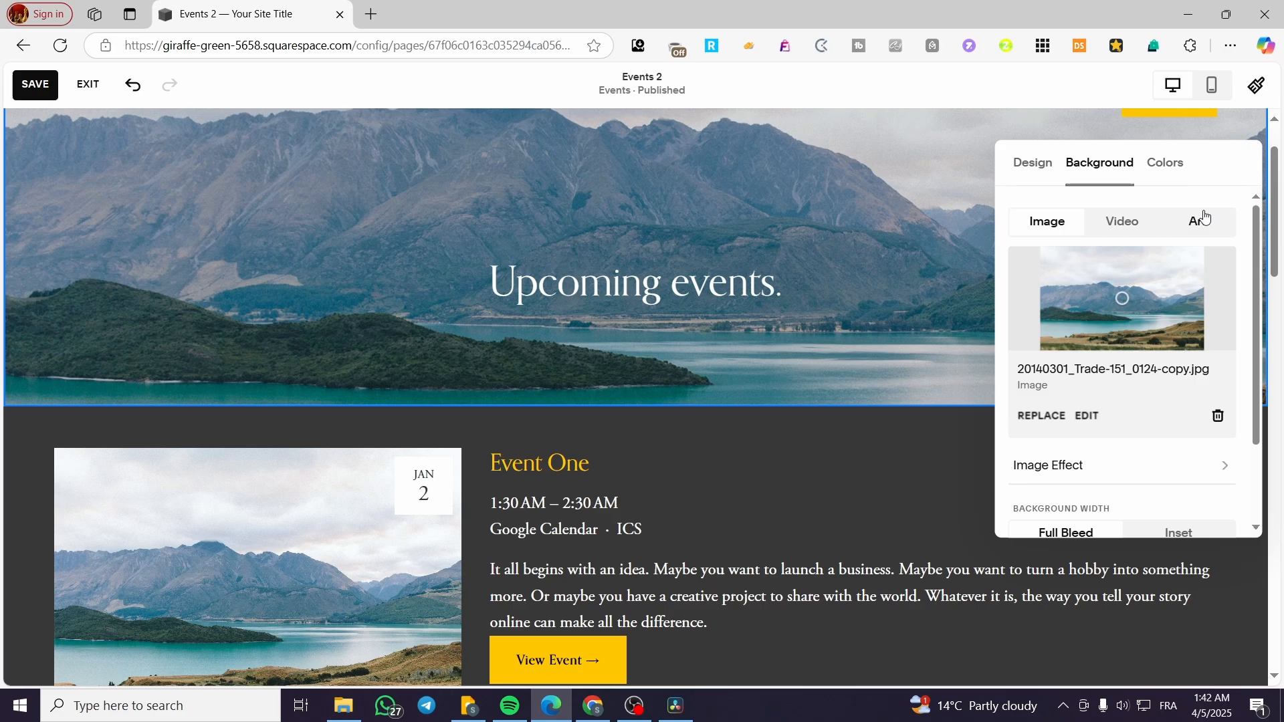
{"action": "scroll", "coordinate": [1143, 359], "scroll_direction": "down", "scroll_amount": 2}
{"action": "scroll", "coordinate": [1135, 229], "scroll_direction": "up", "scroll_amount": 2}
{"action": "left_click", "coordinate": [1161, 172]}
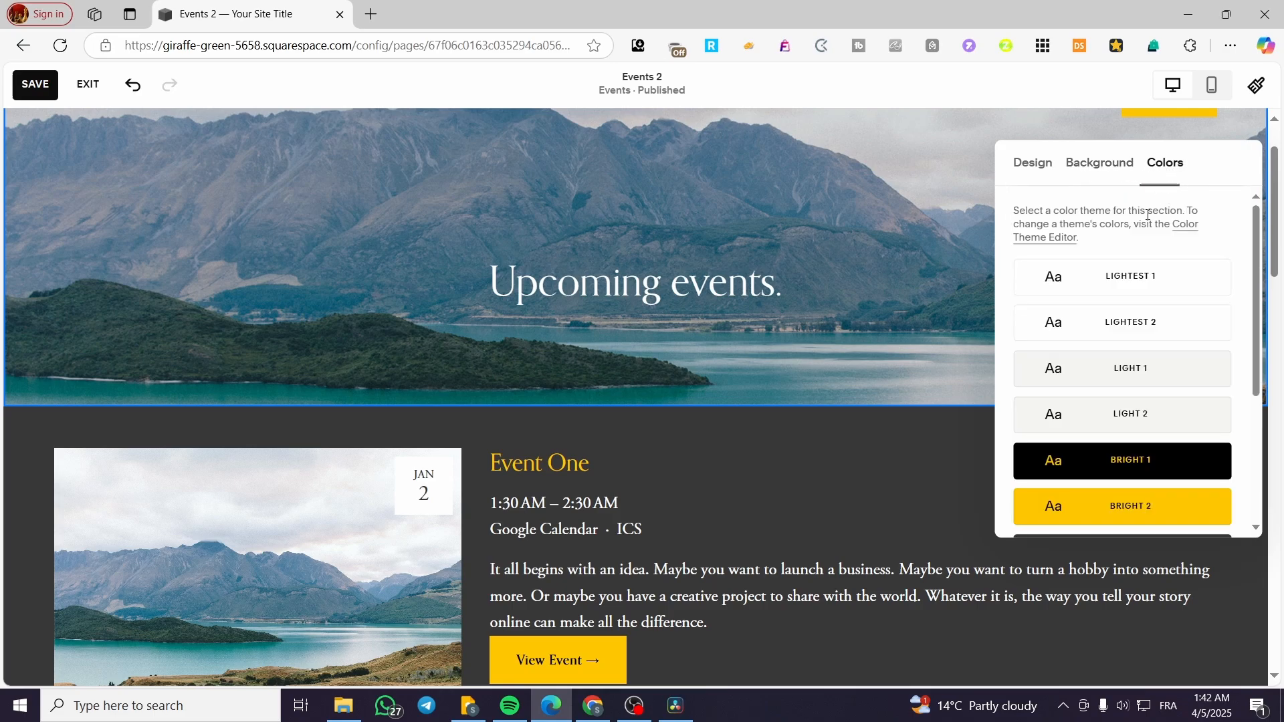
{"action": "left_click", "coordinate": [860, 491]}
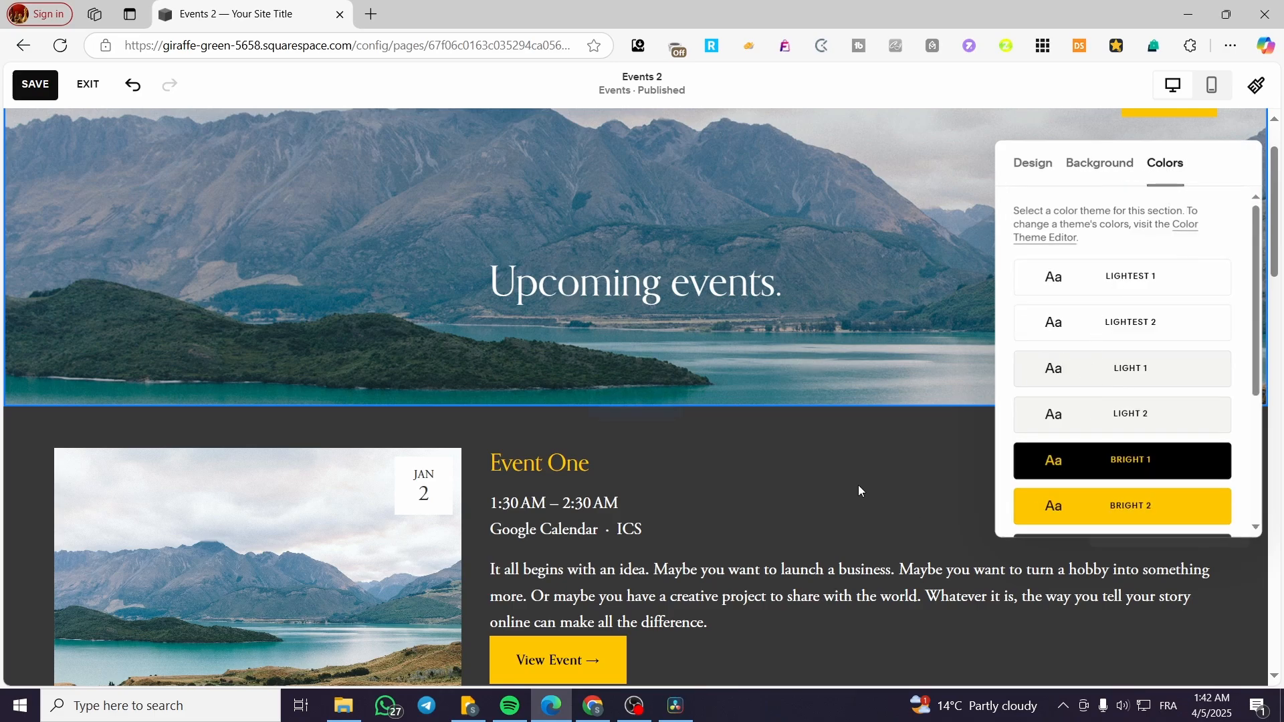
Step: Make the "Upcoming events." banner heading bold and check the page with it
{"action": "left_click", "coordinate": [728, 285]}
{"action": "left_click_drag", "start_coordinate": [788, 289], "coordinate": [475, 295]}
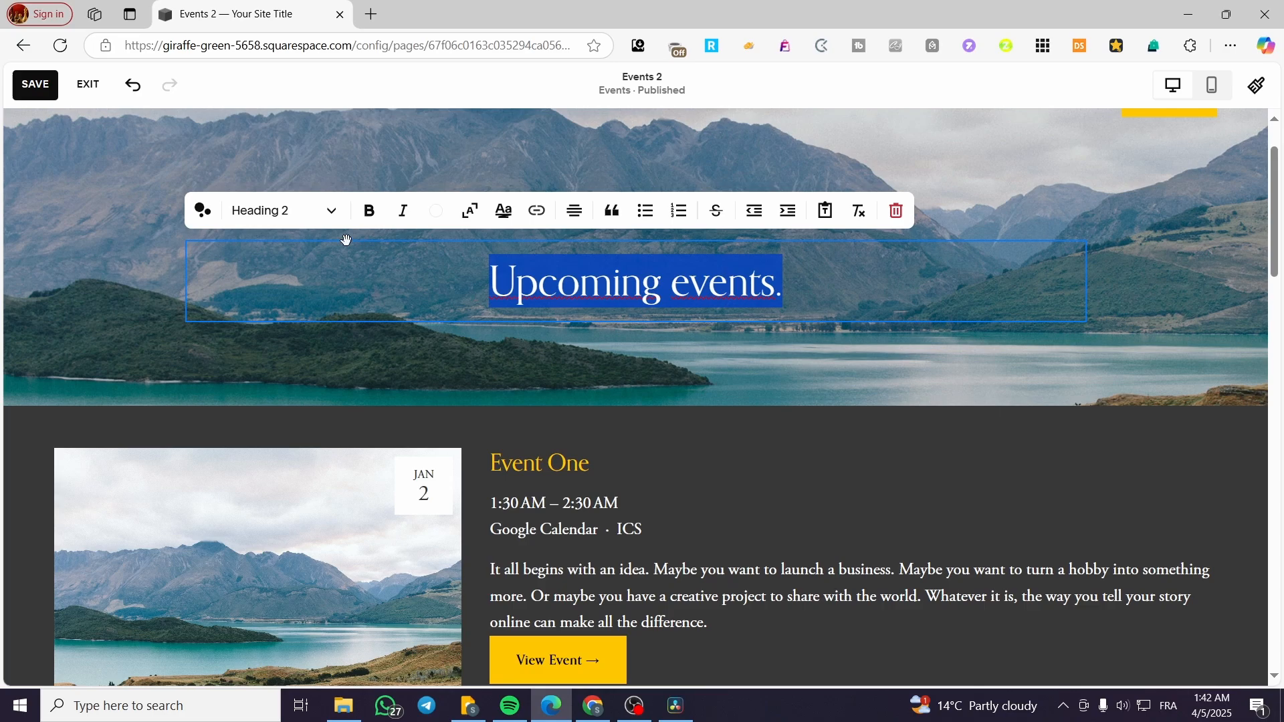
{"action": "left_click", "coordinate": [369, 211]}
{"action": "left_click", "coordinate": [816, 456]}
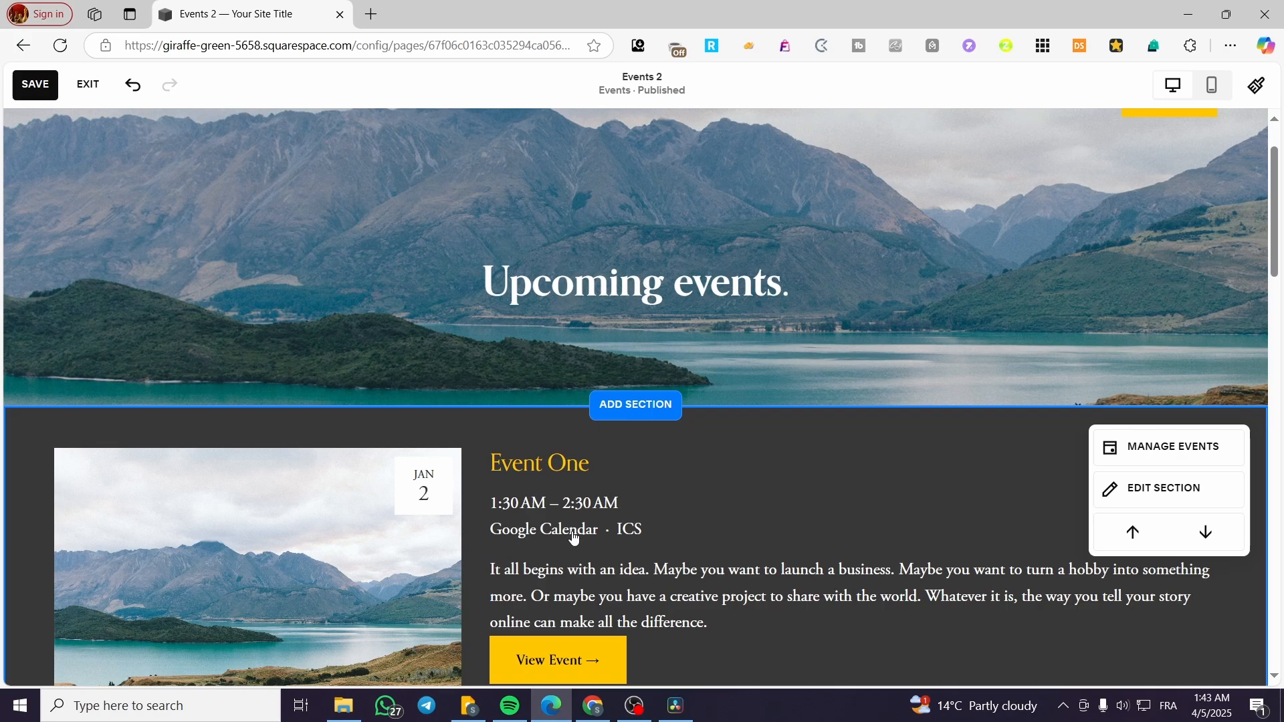
{"action": "scroll", "coordinate": [732, 454], "scroll_direction": "down", "scroll_amount": 8}
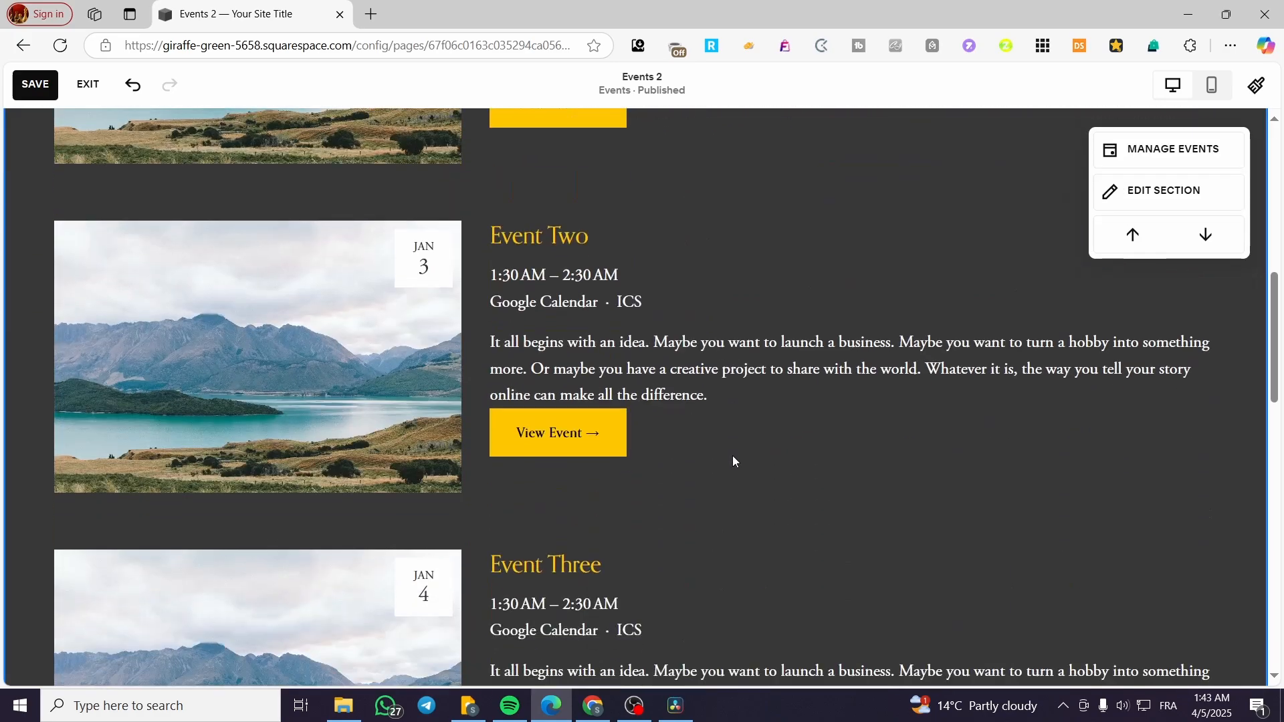
{"action": "scroll", "coordinate": [749, 511], "scroll_direction": "up", "scroll_amount": 10}
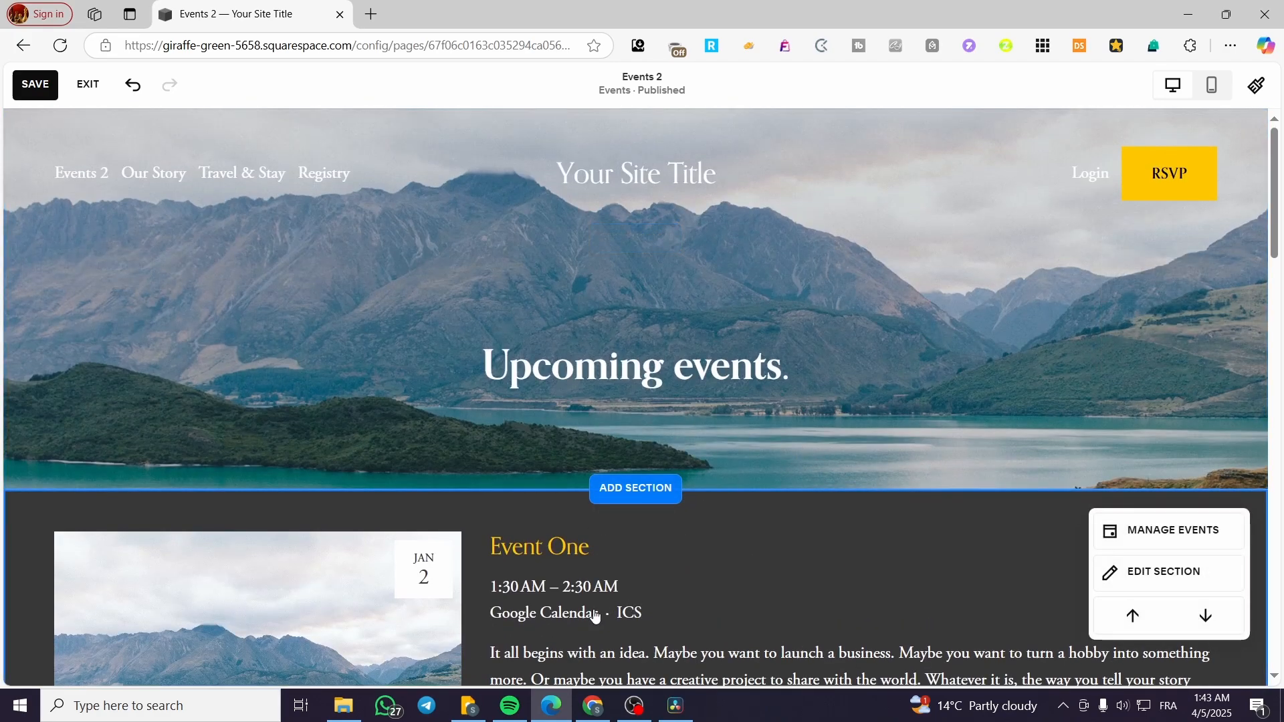